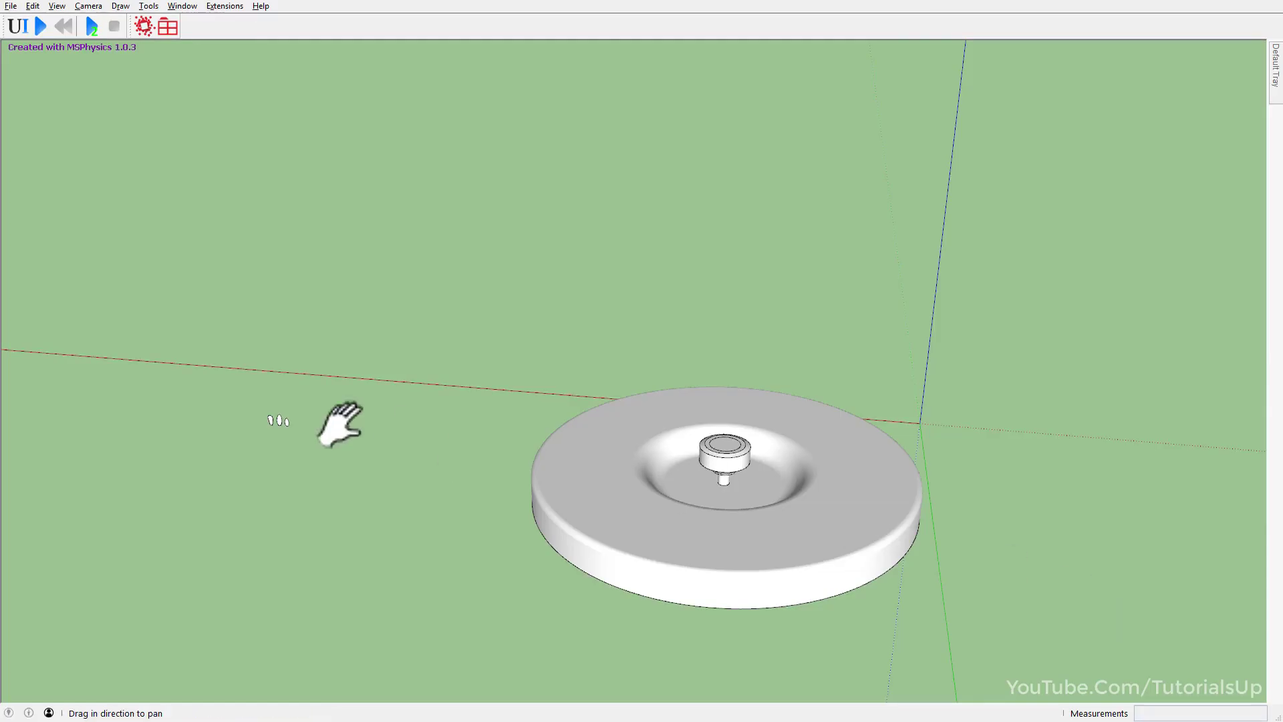
# Pan away from the fountain and zoom in on the three white droplet faces.
pyautogui.moveTo(338, 423); pyautogui.dragTo(595, 468)
pyautogui.scroll(3, 594, 468)
pyautogui.scroll(3, 653, 493)
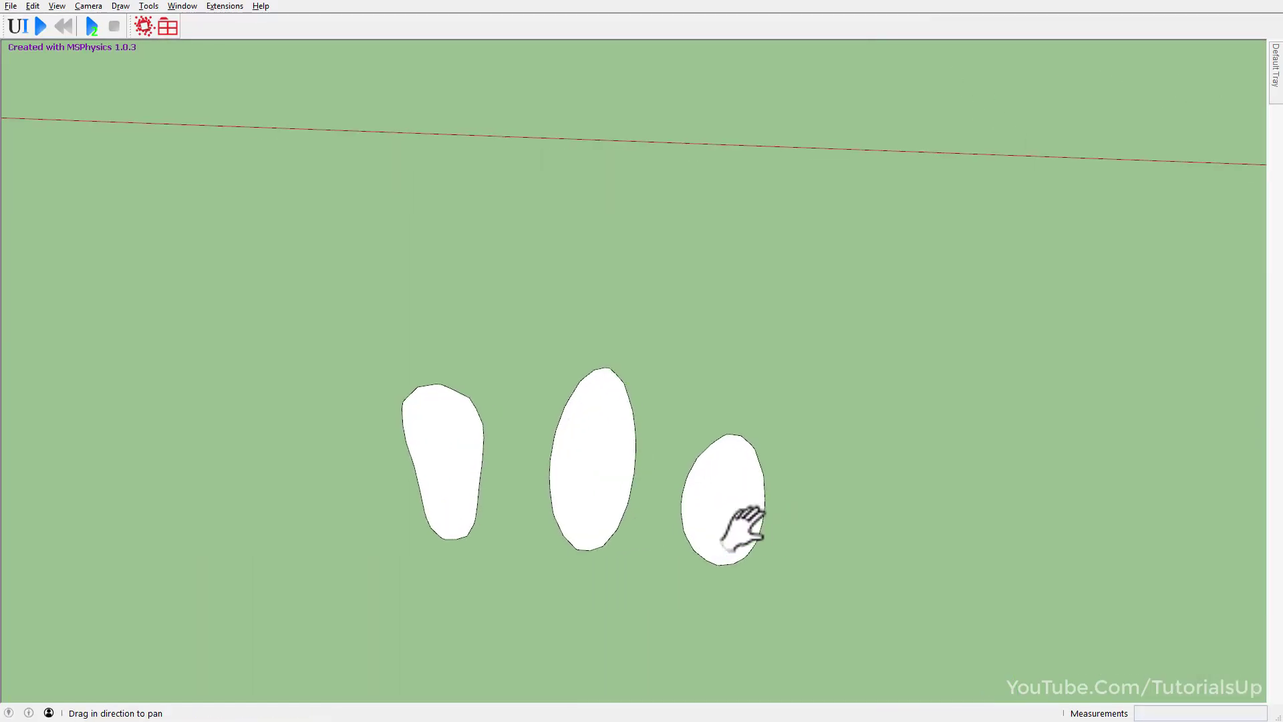
pyautogui.scroll(5, 736, 523)
# Split the rightmost blob with a line drawn from its bottom tip to its top tip.
pyautogui.moveTo(732, 521); pyautogui.dragTo(679, 457)
pyautogui.press('l')
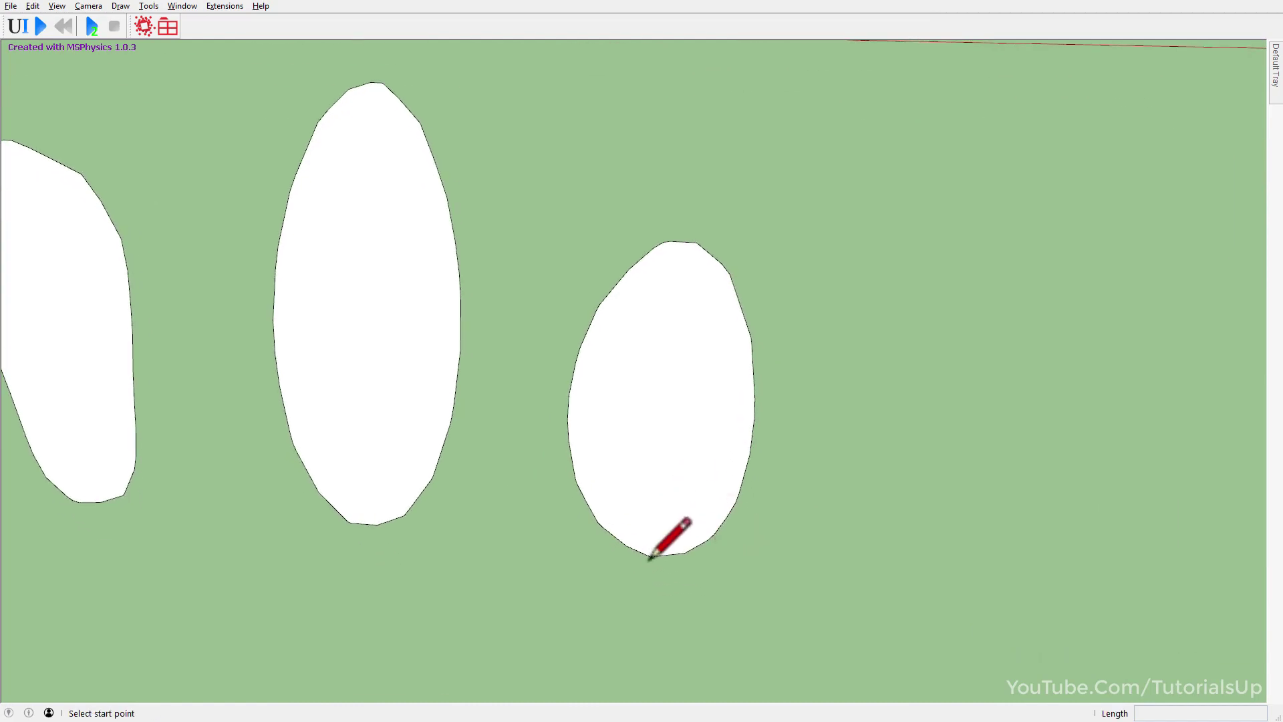
pyautogui.click(651, 556)
pyautogui.click(677, 242)
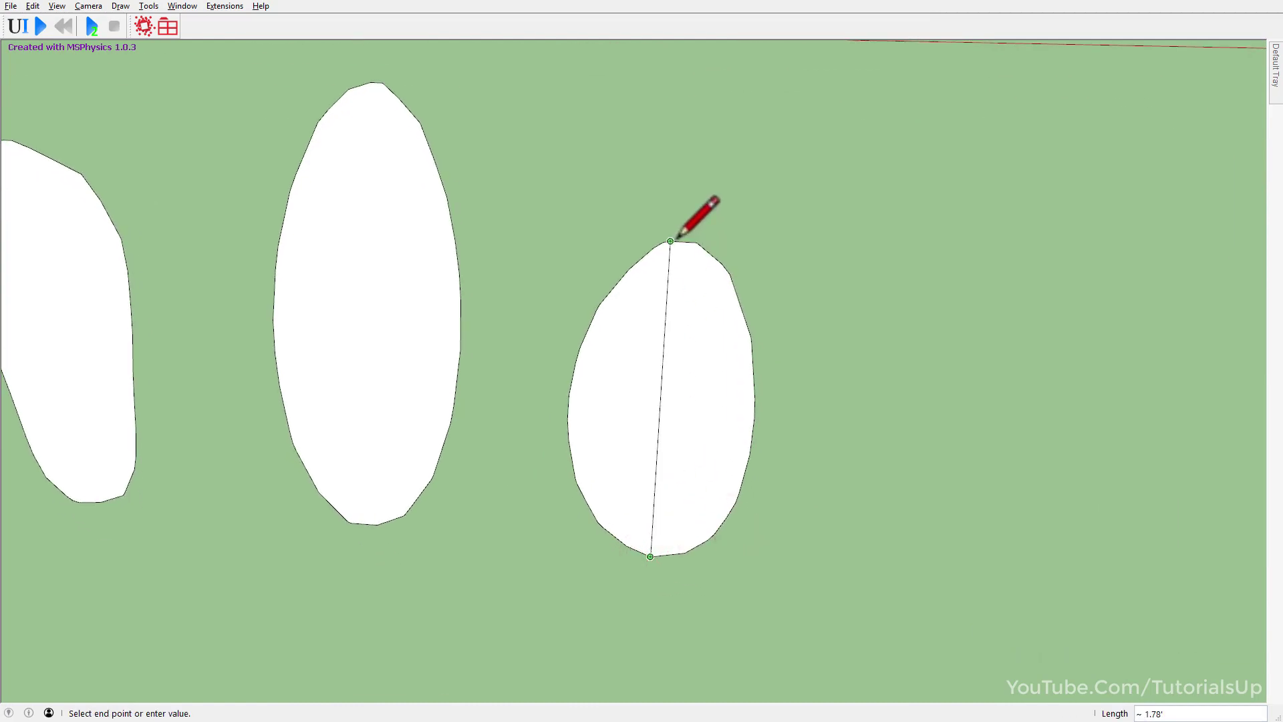
# Rotate the blob's right half about 10° outward around its bottom point.
pyautogui.press('space')
pyautogui.doubleClick(719, 361)
pyautogui.moveTo(699, 472); pyautogui.dragTo(673, 487, button='middle')
pyautogui.press('q')
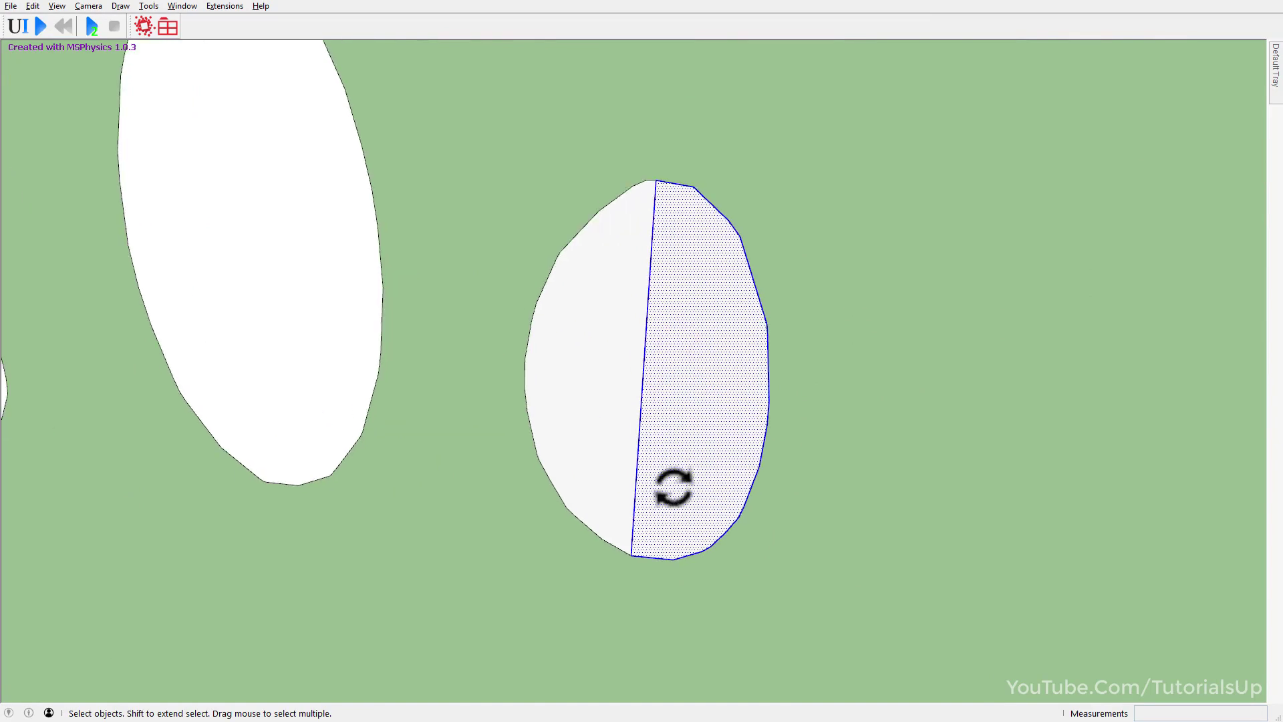
pyautogui.moveTo(631, 556); pyautogui.dragTo(831, 650)
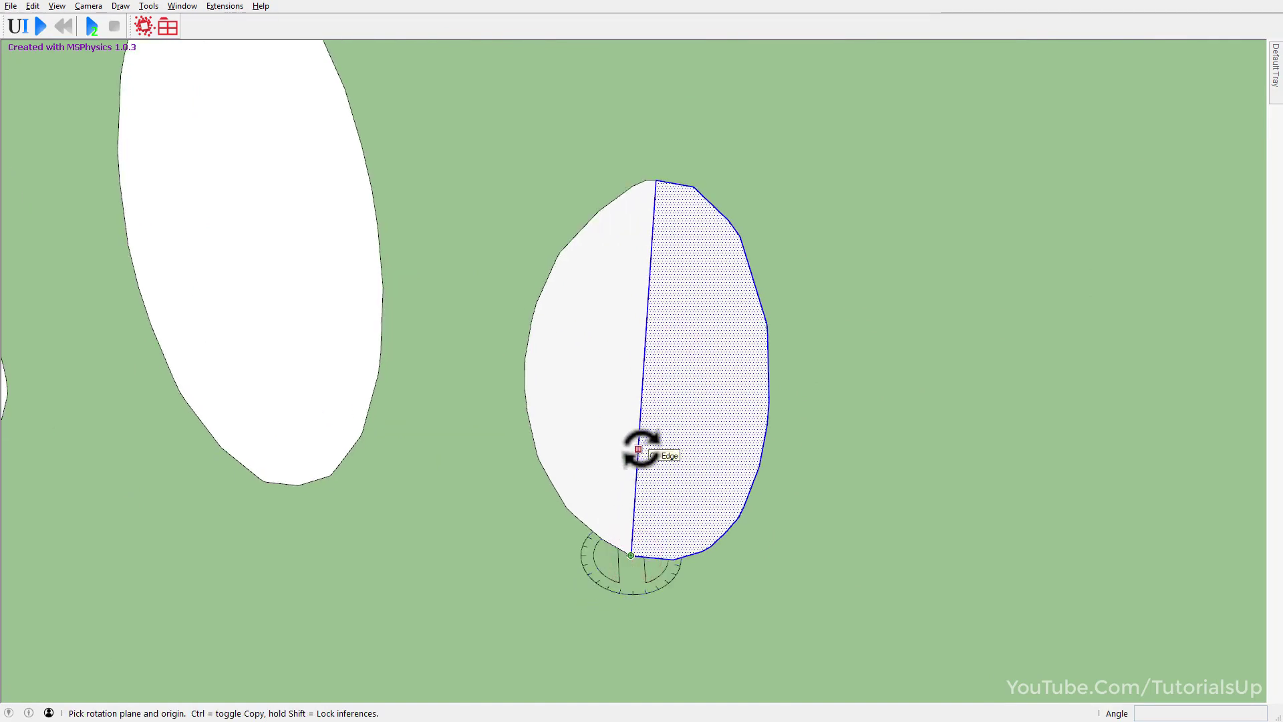
pyautogui.moveTo(631, 404); pyautogui.dragTo(452, 464, button='middle')
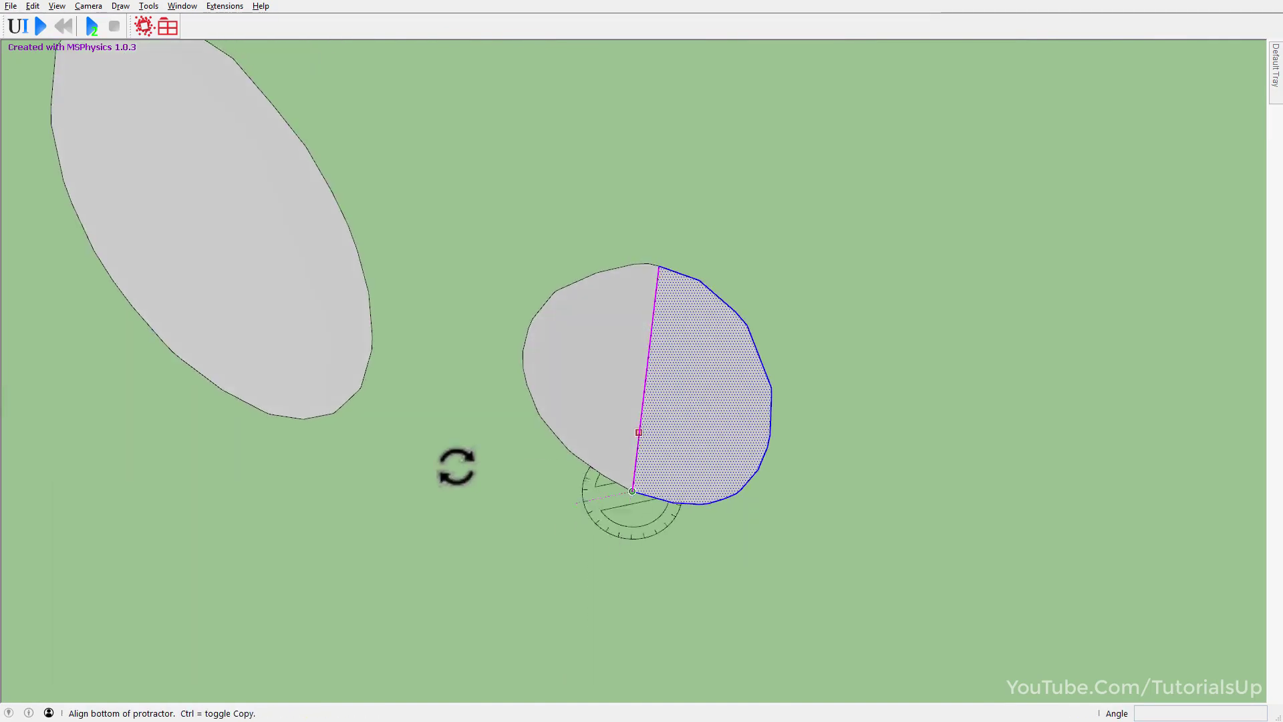
pyautogui.click(865, 586)
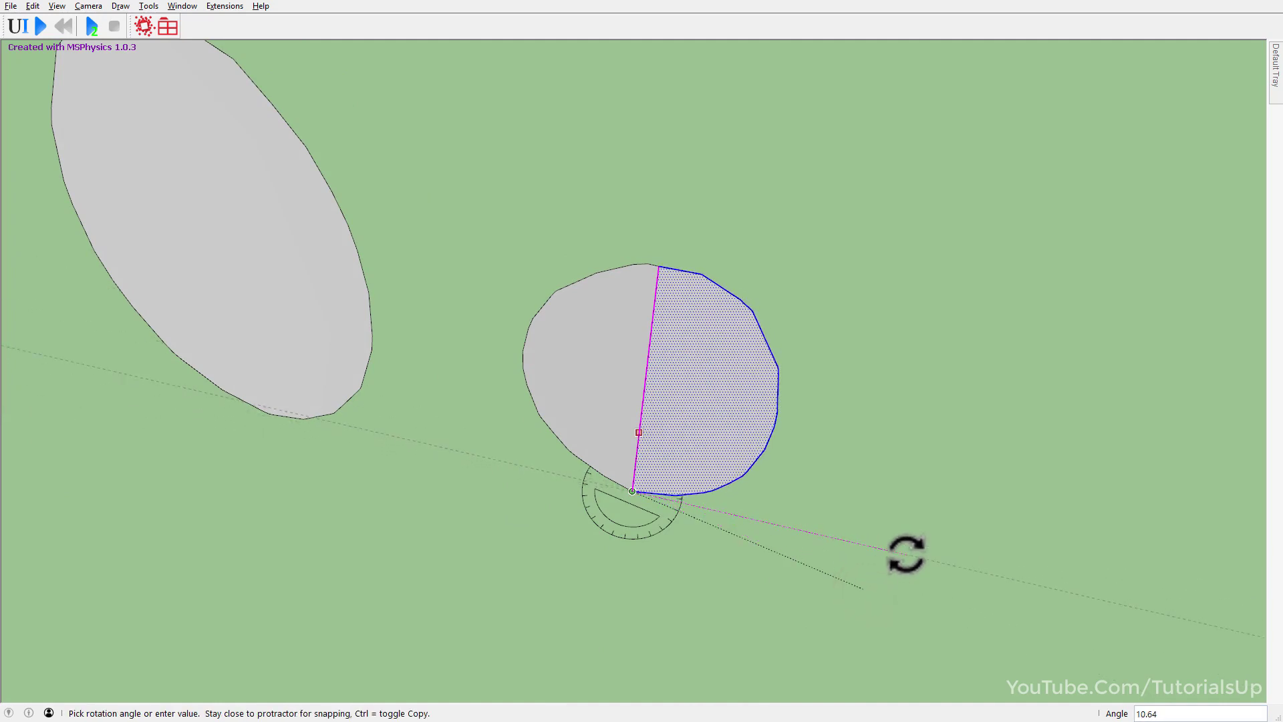
# Erase the dividing edge so the halves merge into one rounded face.
pyautogui.press('e')
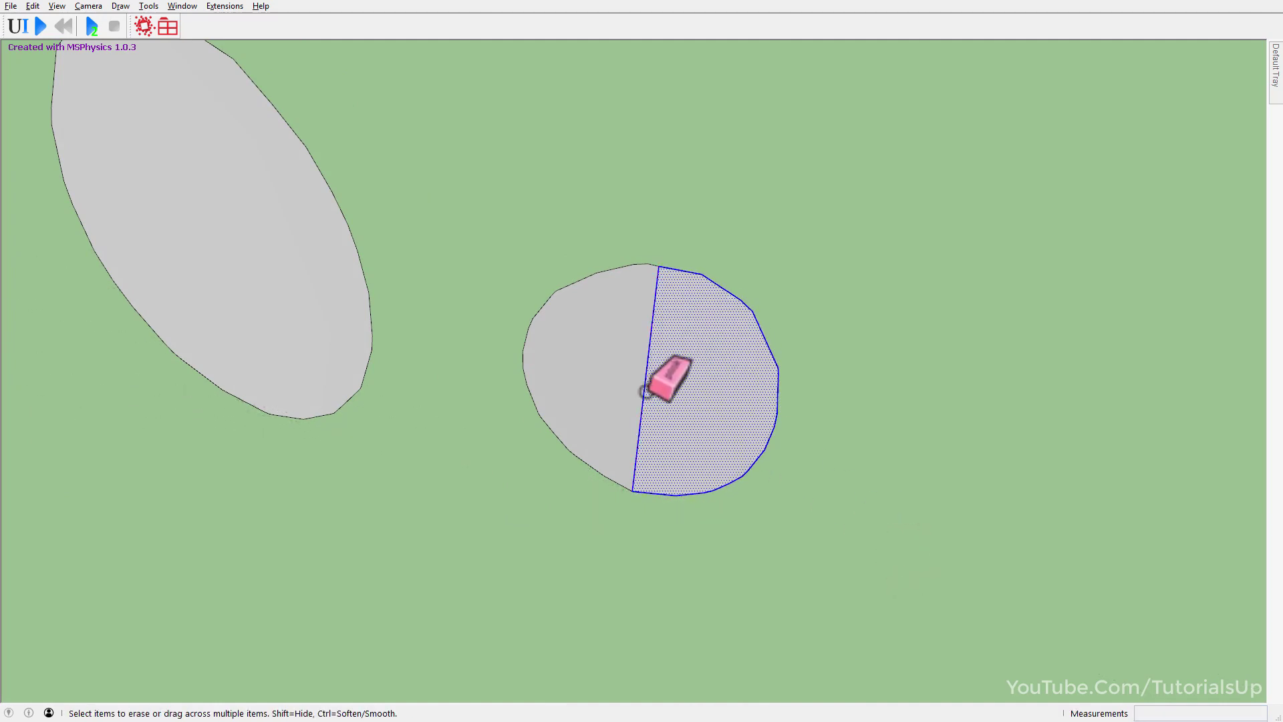
pyautogui.keyDown('ctrl'); pyautogui.click(645, 391); pyautogui.keyUp('ctrl')
pyautogui.press('space')
pyautogui.click(684, 419)
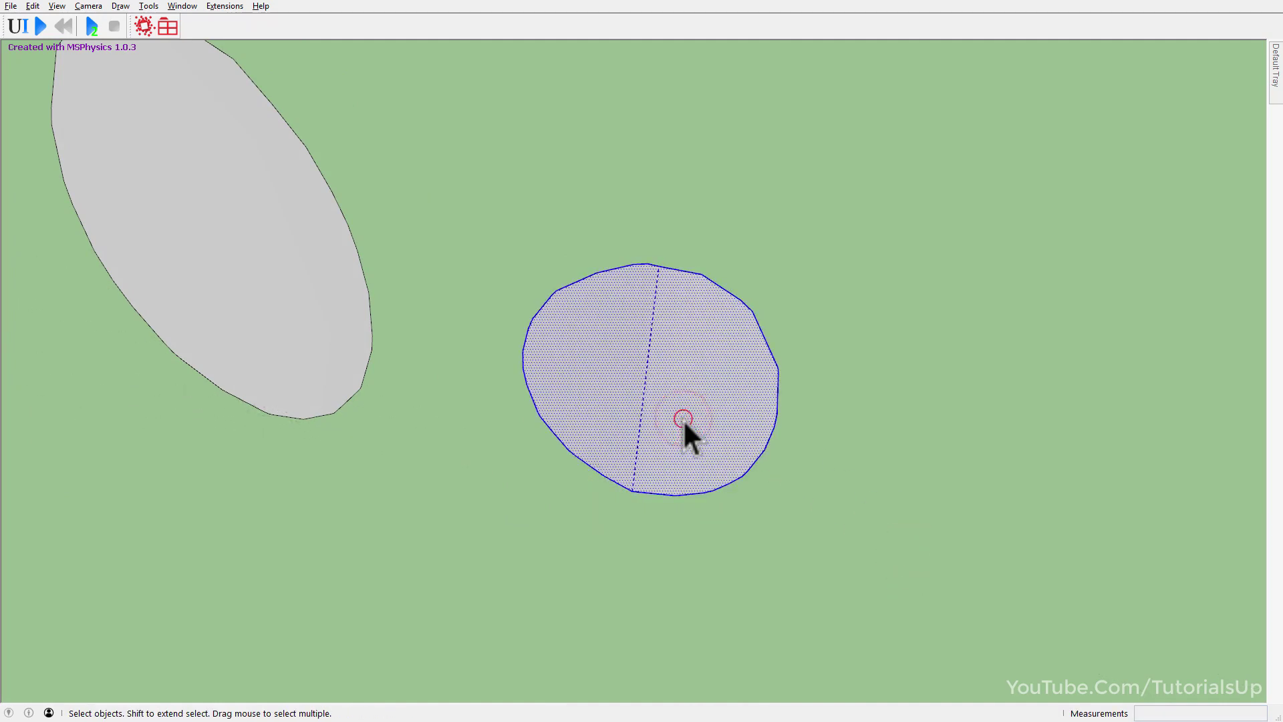
# Make the rounded blob a component with axes at its bottom tip and Always face camera on.
pyautogui.rightClick(683, 419)
pyautogui.click(795, 115)
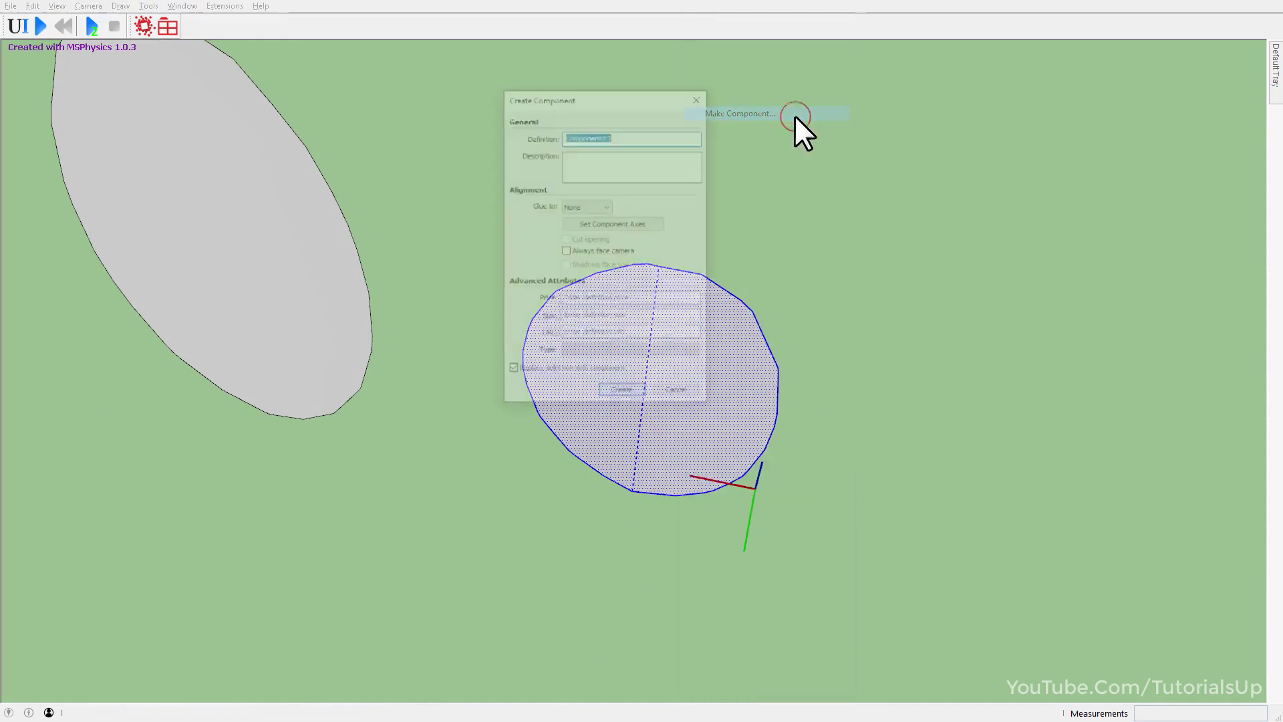
pyautogui.click(605, 225)
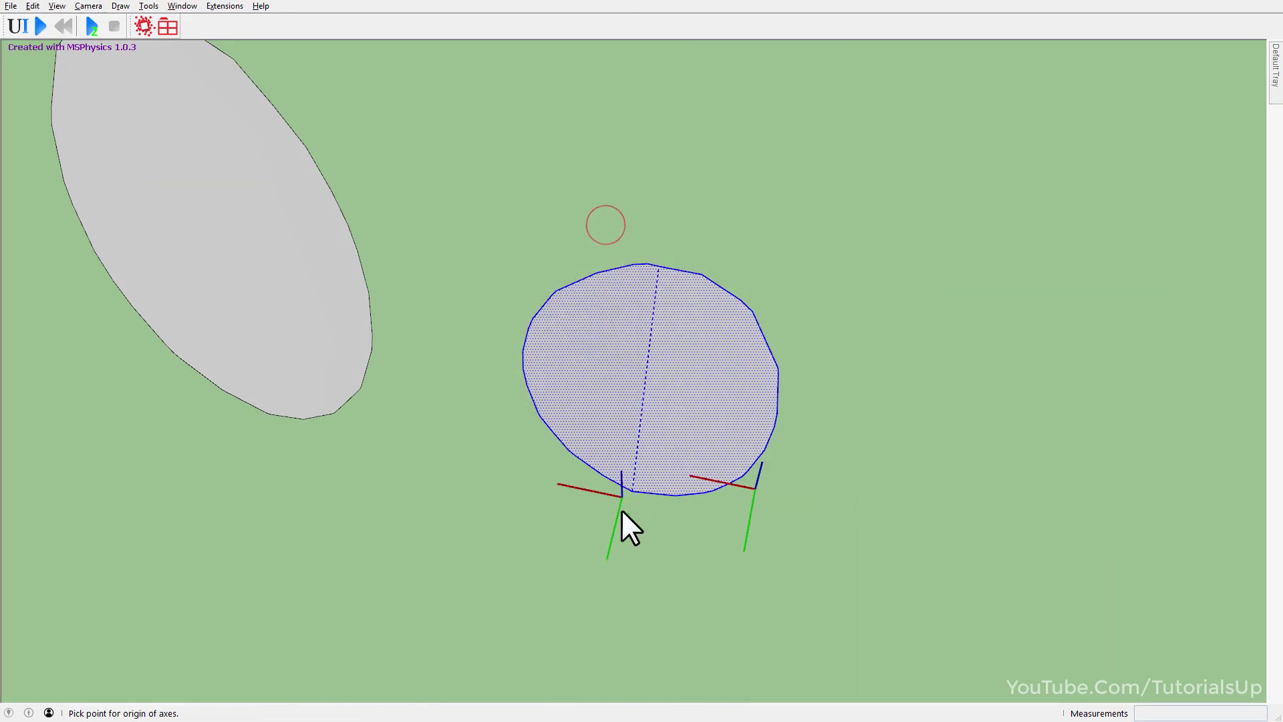
pyautogui.click(633, 491)
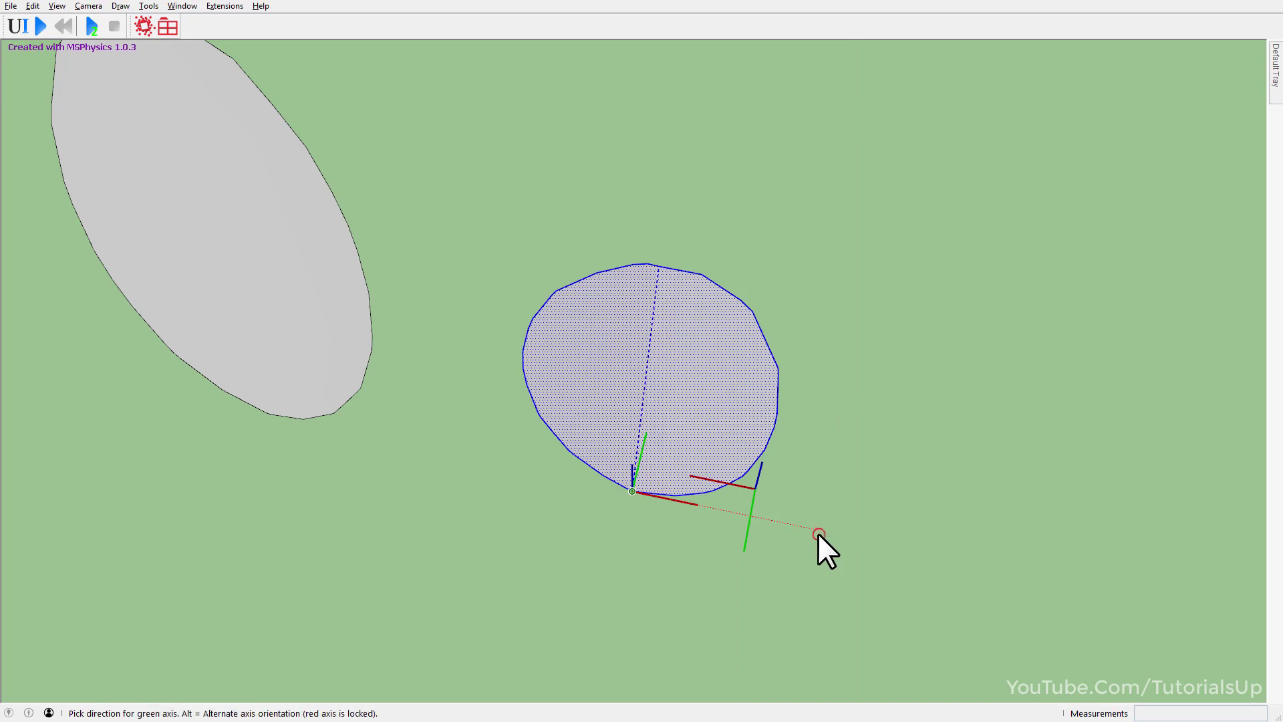
pyautogui.click(817, 532)
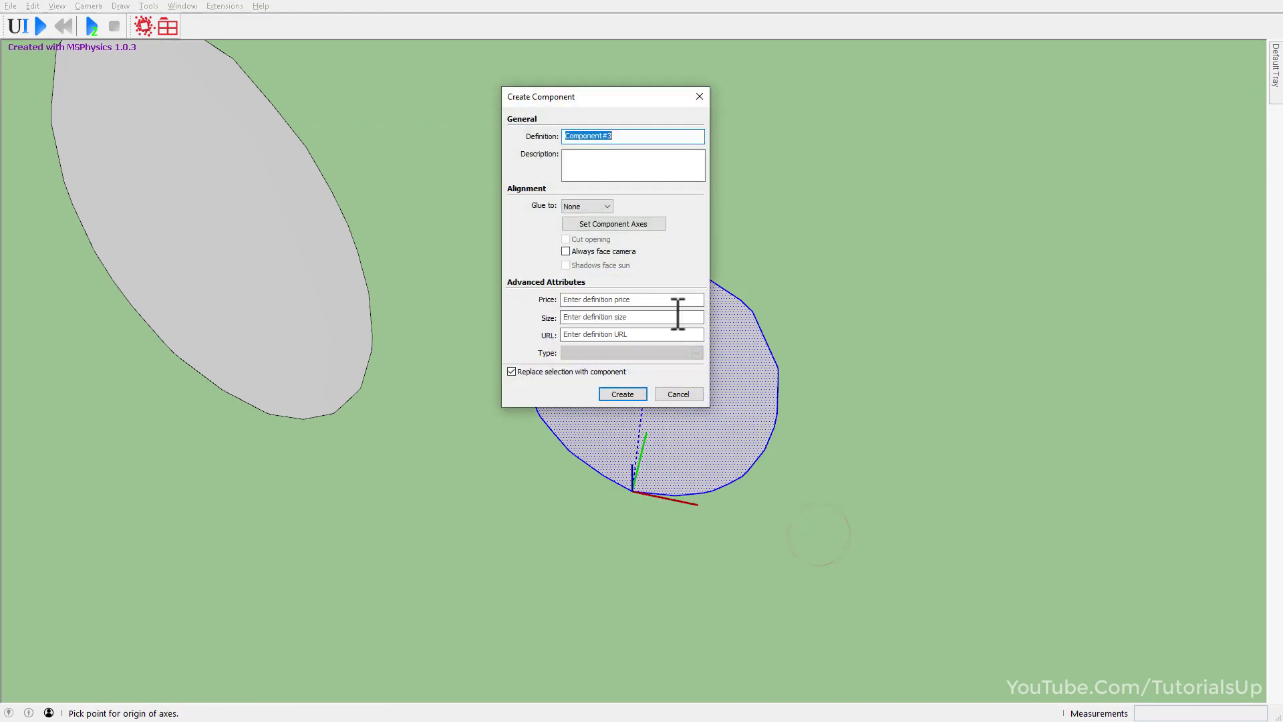
pyautogui.click(566, 252)
pyautogui.click(624, 393)
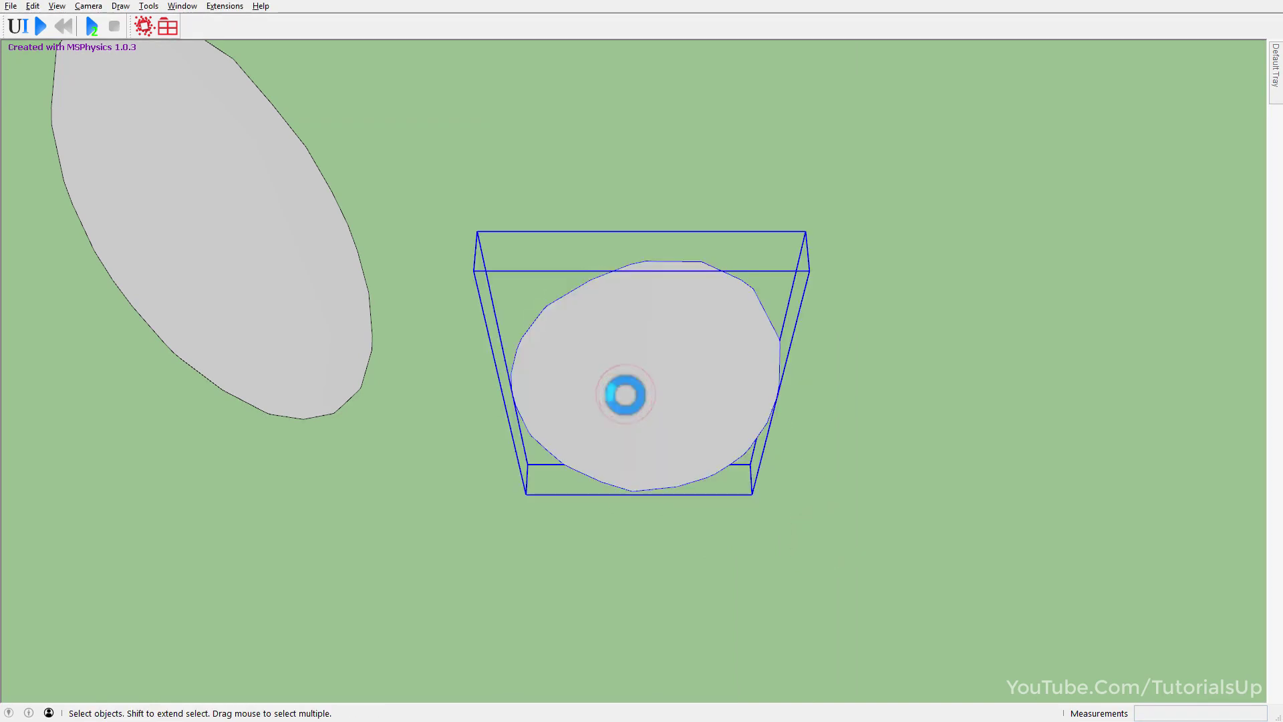
pyautogui.moveTo(984, 535)
pyautogui.mouseDown(button='middle')
pyautogui.moveTo(876, 351)
pyautogui.moveTo(768, 365)
pyautogui.moveTo(780, 439)
pyautogui.moveTo(753, 639)
pyautogui.moveTo(691, 115)
pyautogui.moveTo(264, 341)
pyautogui.moveTo(525, 433)
pyautogui.mouseUp(button='middle')
pyautogui.scroll(4, 936, 475)
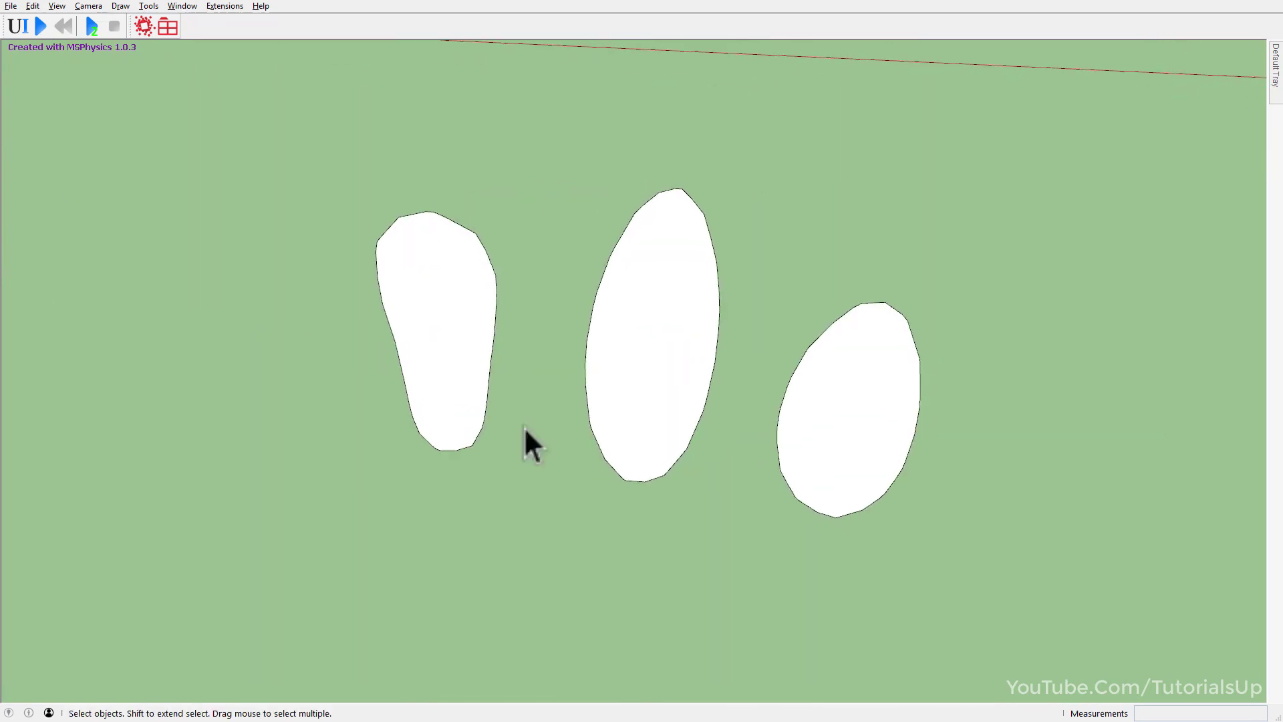
pyautogui.moveTo(321, 144); pyautogui.dragTo(1089, 672)
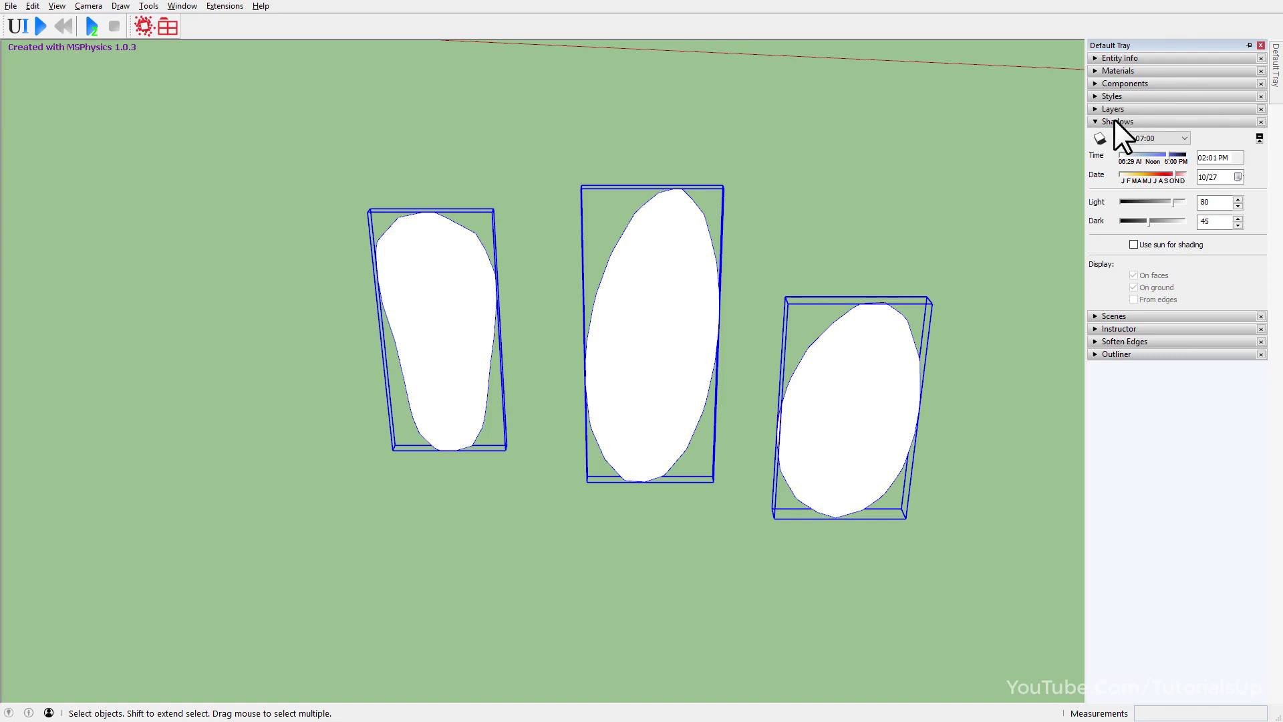
pyautogui.click(1113, 122)
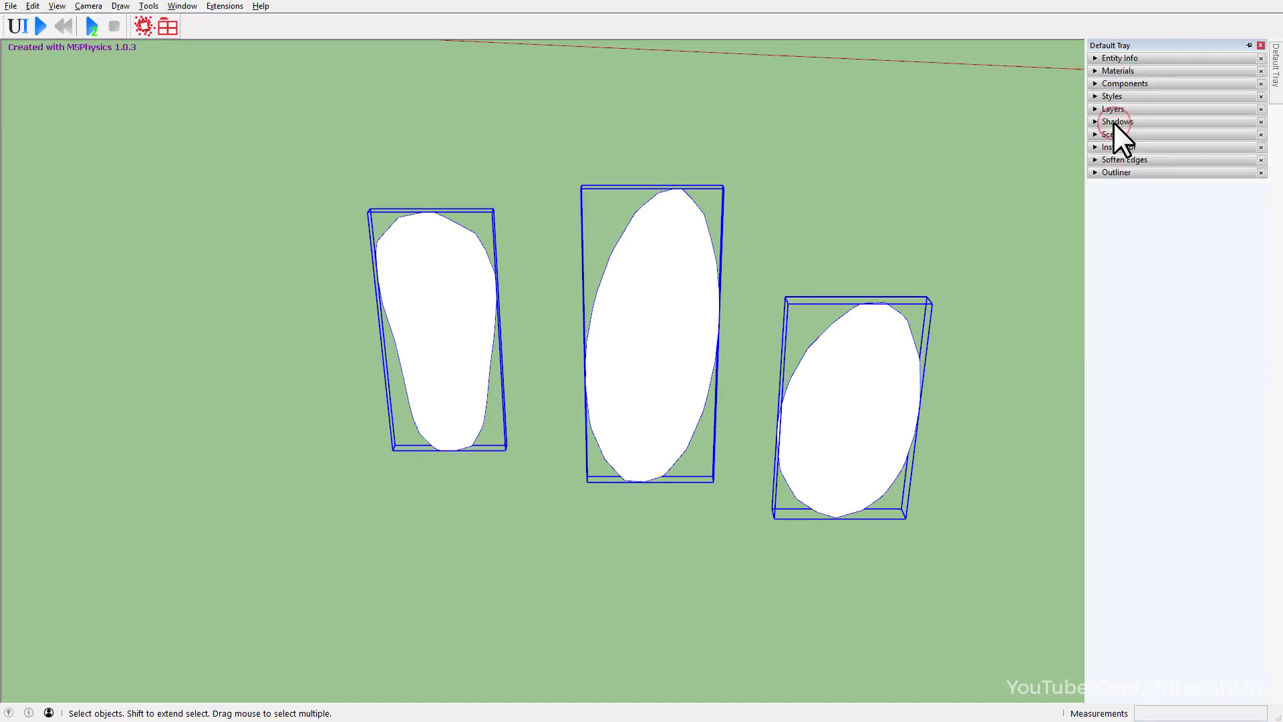
pyautogui.click(1094, 70)
pyautogui.click(1095, 58)
pyautogui.click(1197, 111)
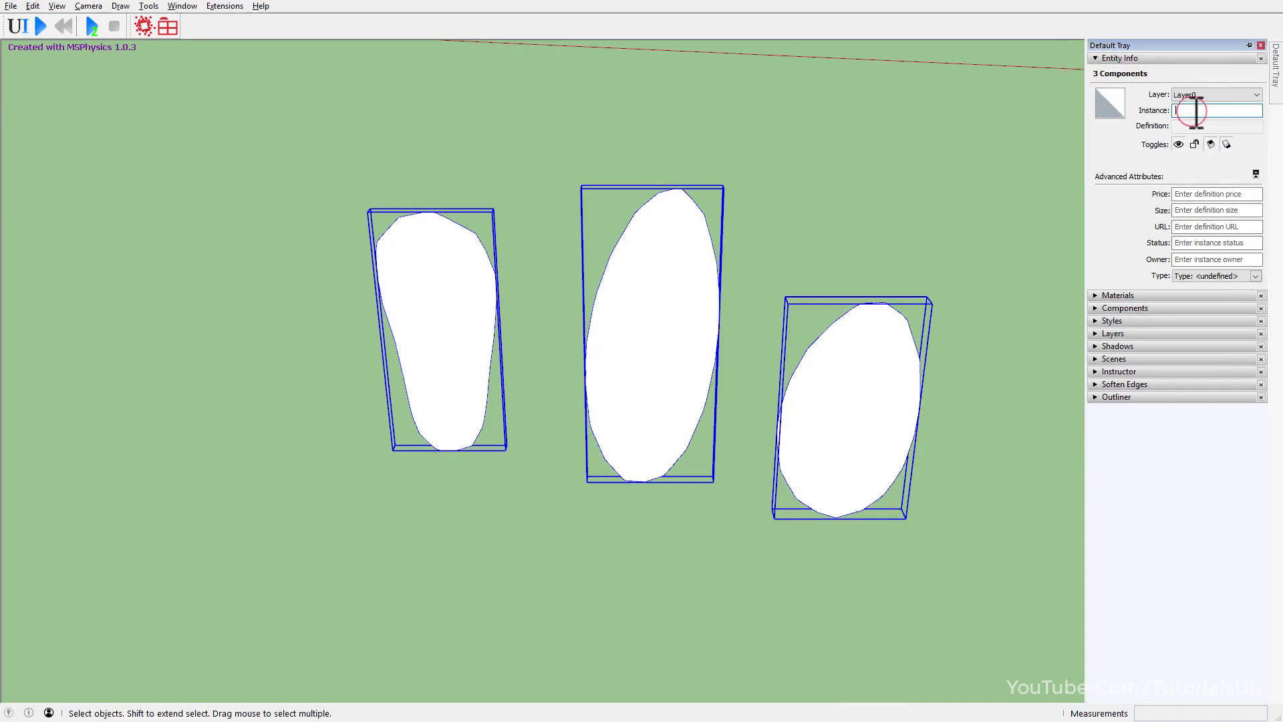
pyautogui.write('1')
pyautogui.click(1031, 147)
pyautogui.click(877, 397)
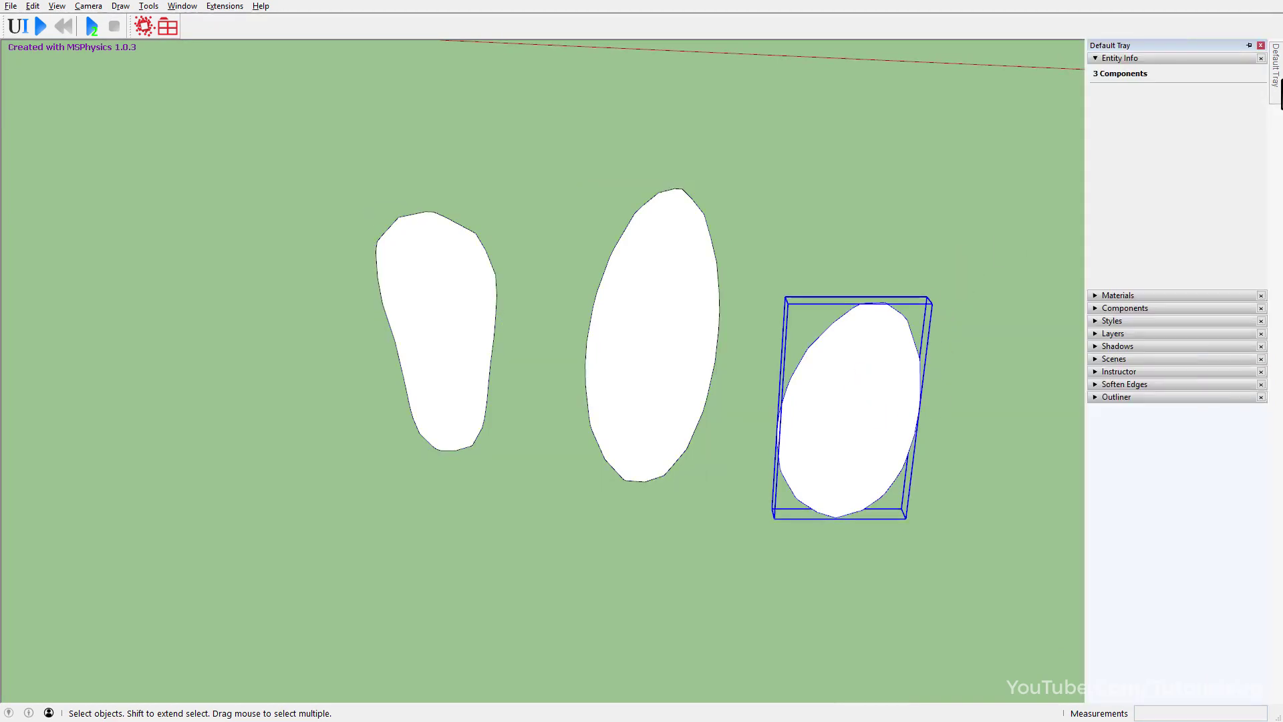
pyautogui.click(673, 281)
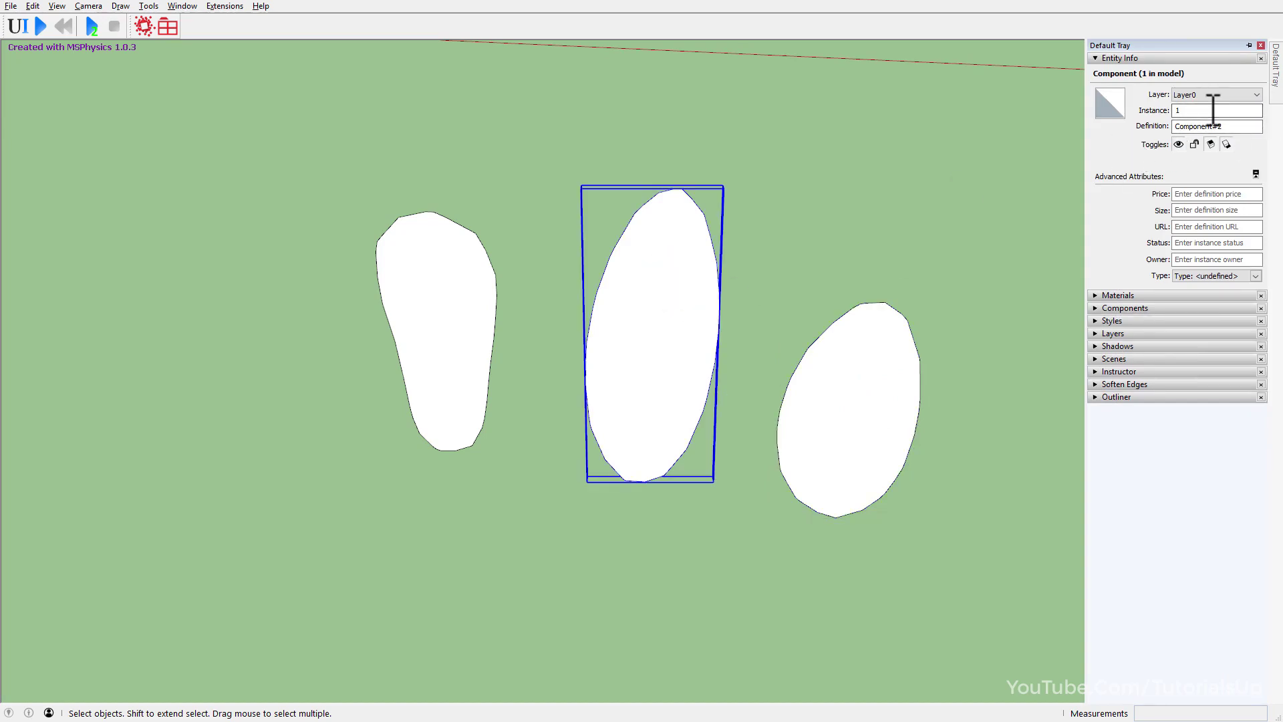
pyautogui.click(794, 163)
# Set the fountain dish's MSPhysics state to Static.
pyautogui.scroll(-3, 424, 401)
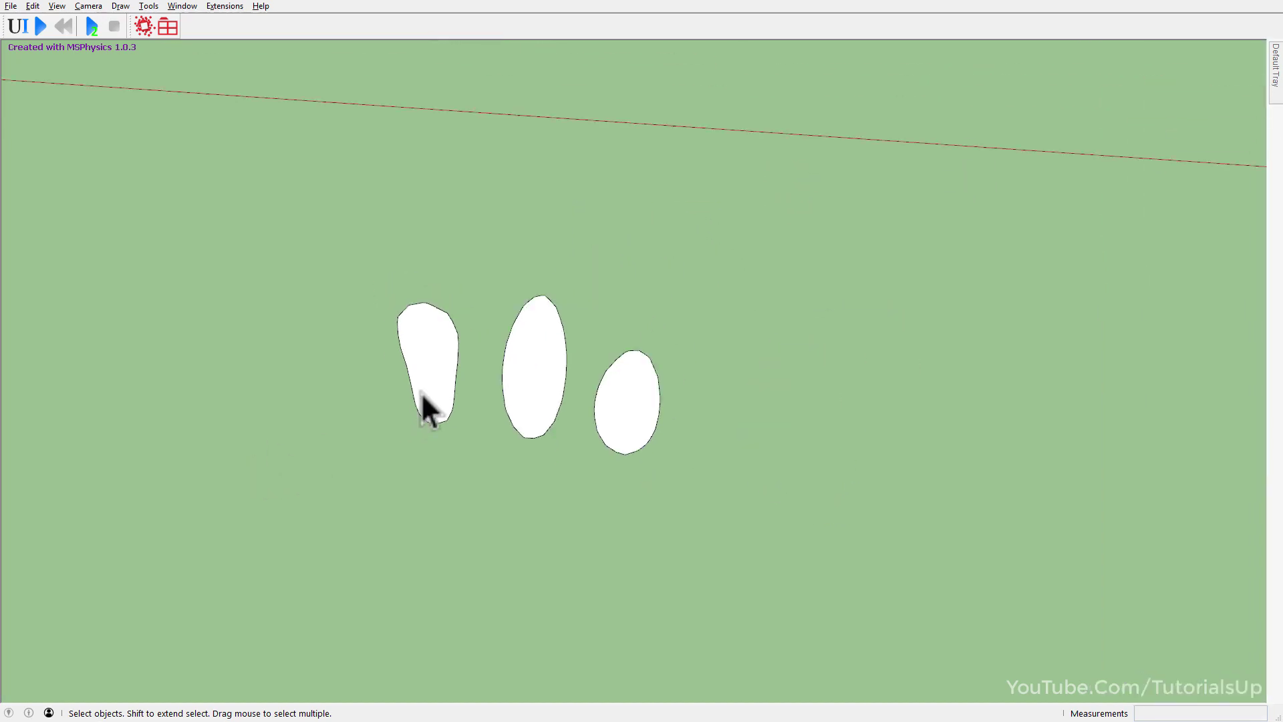
pyautogui.scroll(-3, 422, 395)
pyautogui.scroll(-5, 423, 395)
pyautogui.moveTo(425, 393)
pyautogui.keyDown('shift'); pyautogui.mouseDown(button='middle')
pyautogui.moveTo(659, 387)
pyautogui.moveTo(688, 401)
pyautogui.mouseUp(button='middle'); pyautogui.keyUp('shift')
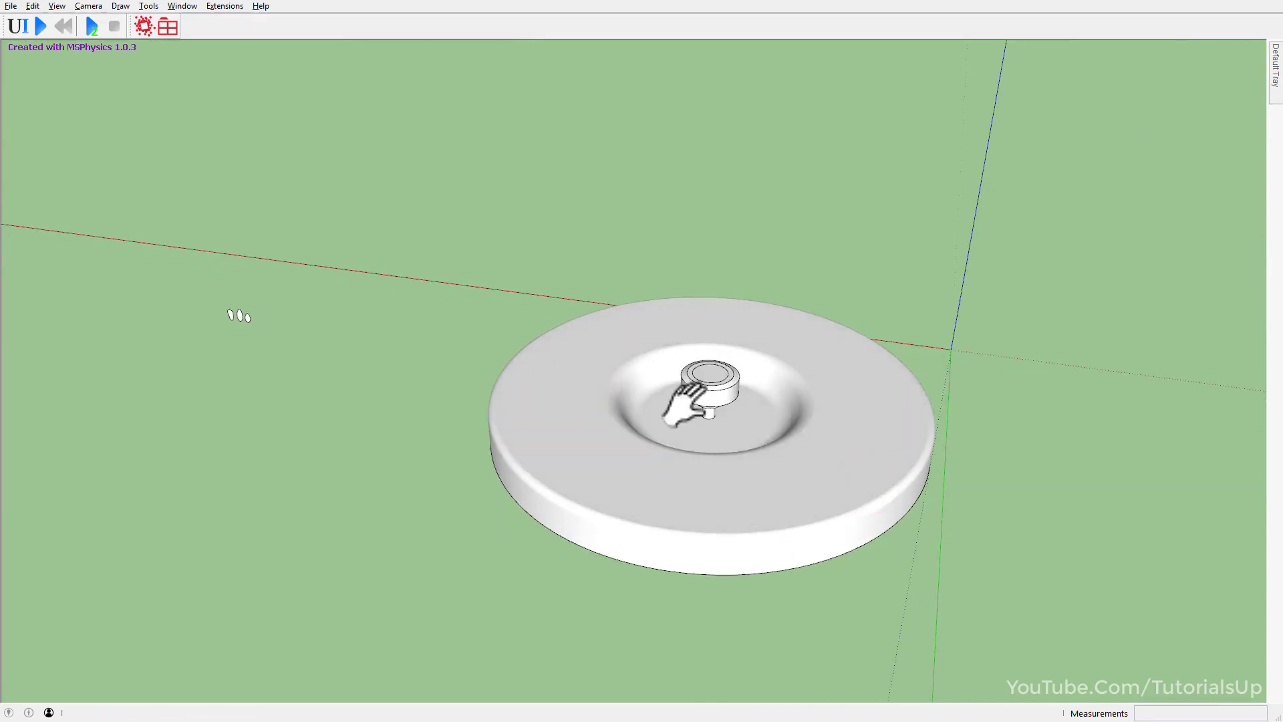
pyautogui.click(669, 476)
pyautogui.scroll(2, 811, 521)
pyautogui.rightClick(833, 458)
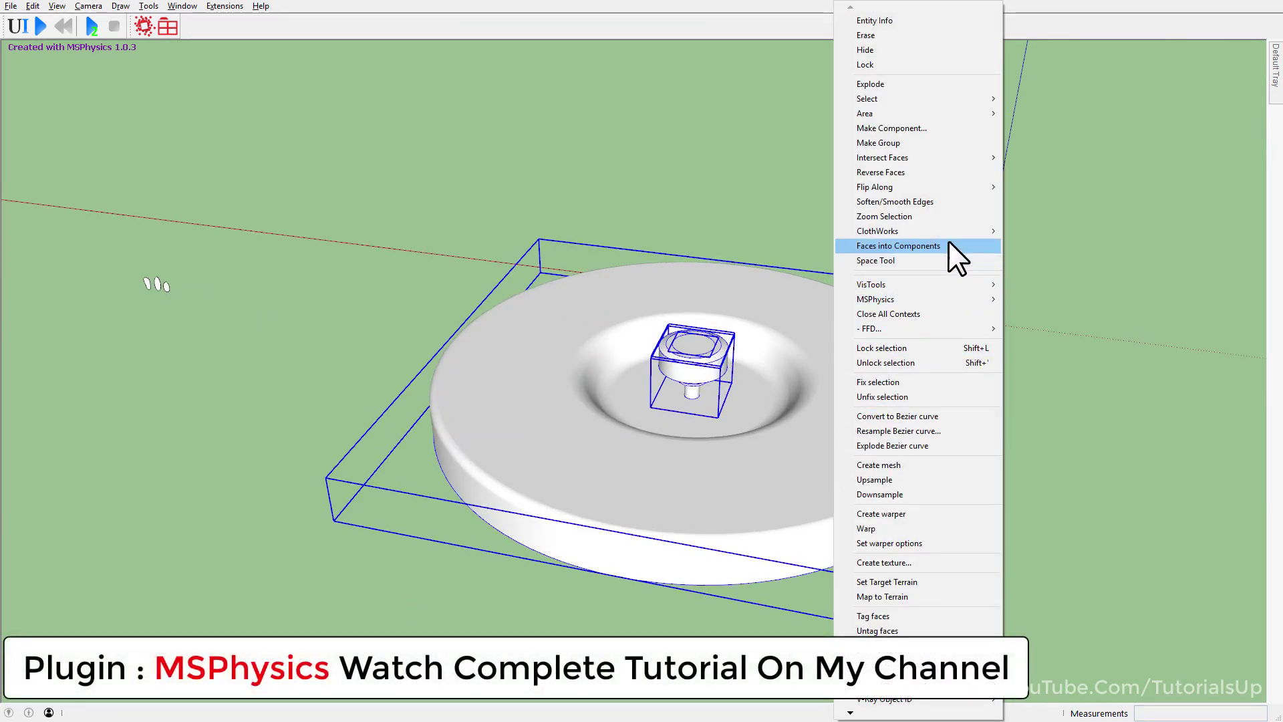
pyautogui.moveTo(1068, 298)
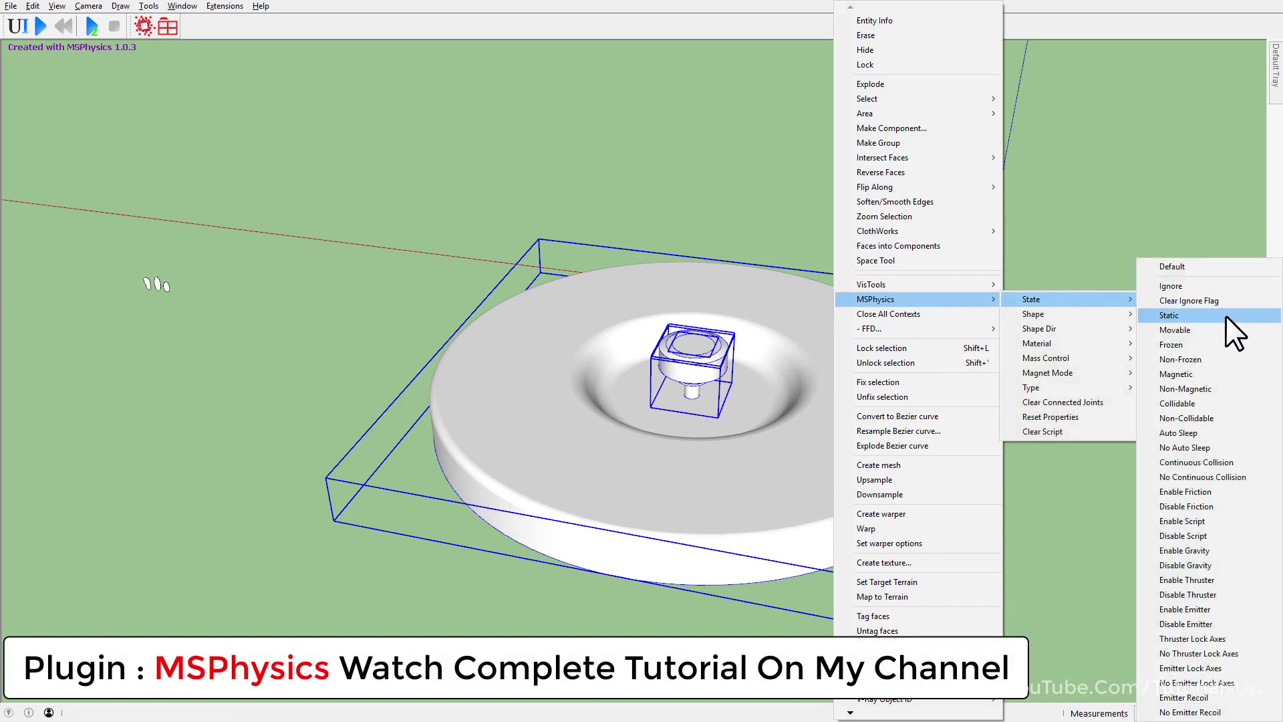
pyautogui.click(1226, 316)
# Assign the fountain dish an MSPhysics collision shape.
pyautogui.rightClick(595, 320)
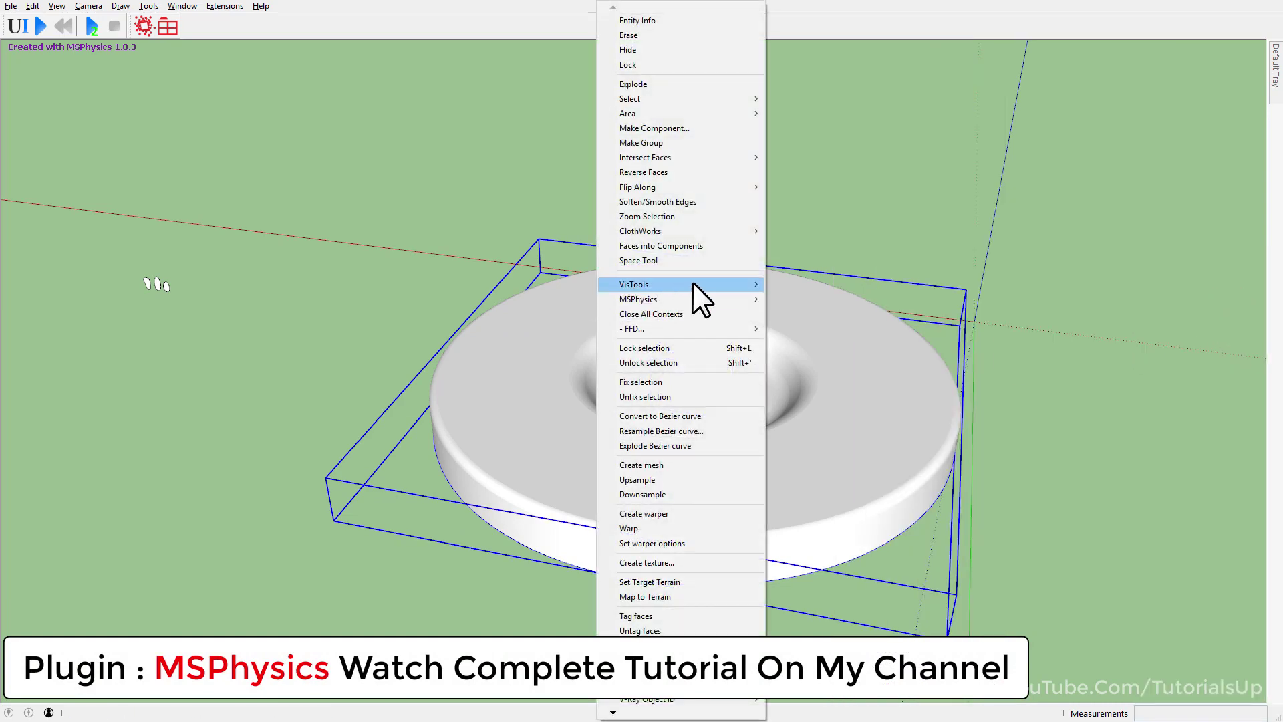
pyautogui.moveTo(796, 314)
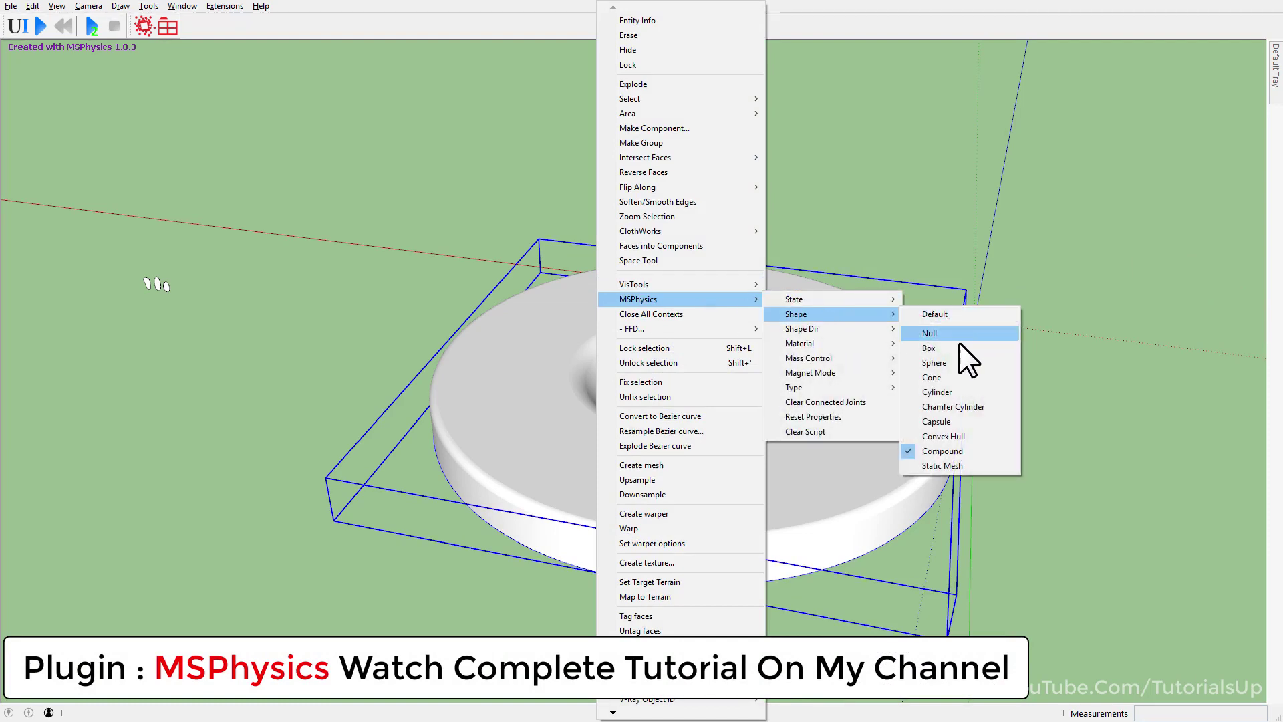
pyautogui.click(992, 350)
pyautogui.click(993, 351)
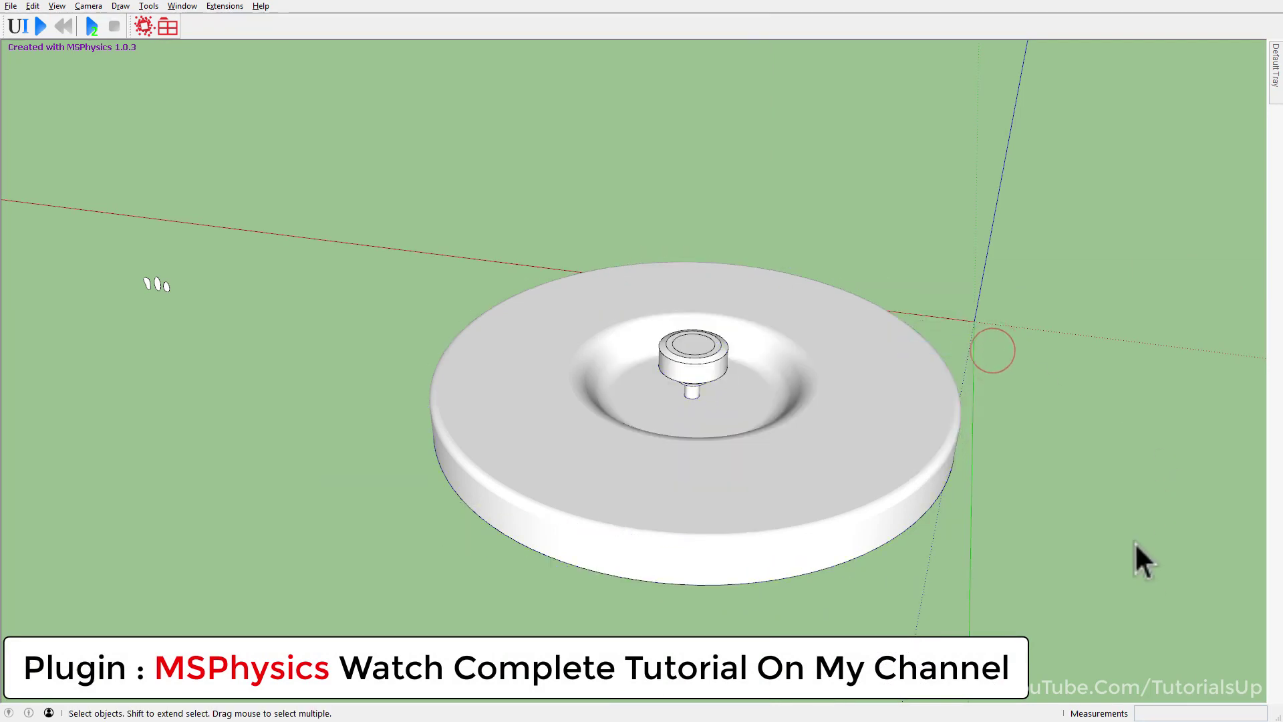
# Test-run the MSPhysics simulation and reset it.
pyautogui.keyDown('shift'); pyautogui.moveTo(1135, 542); pyautogui.dragTo(853, 481, button='middle'); pyautogui.keyUp('shift')
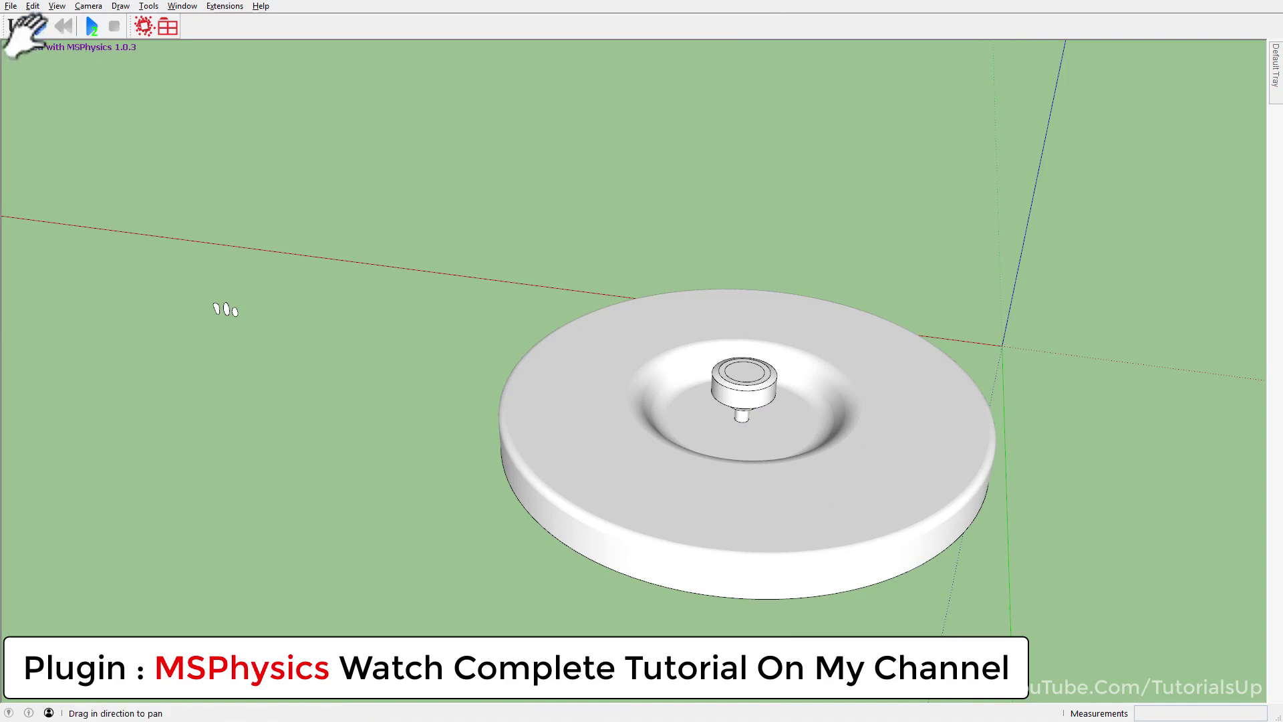
pyautogui.click(39, 28)
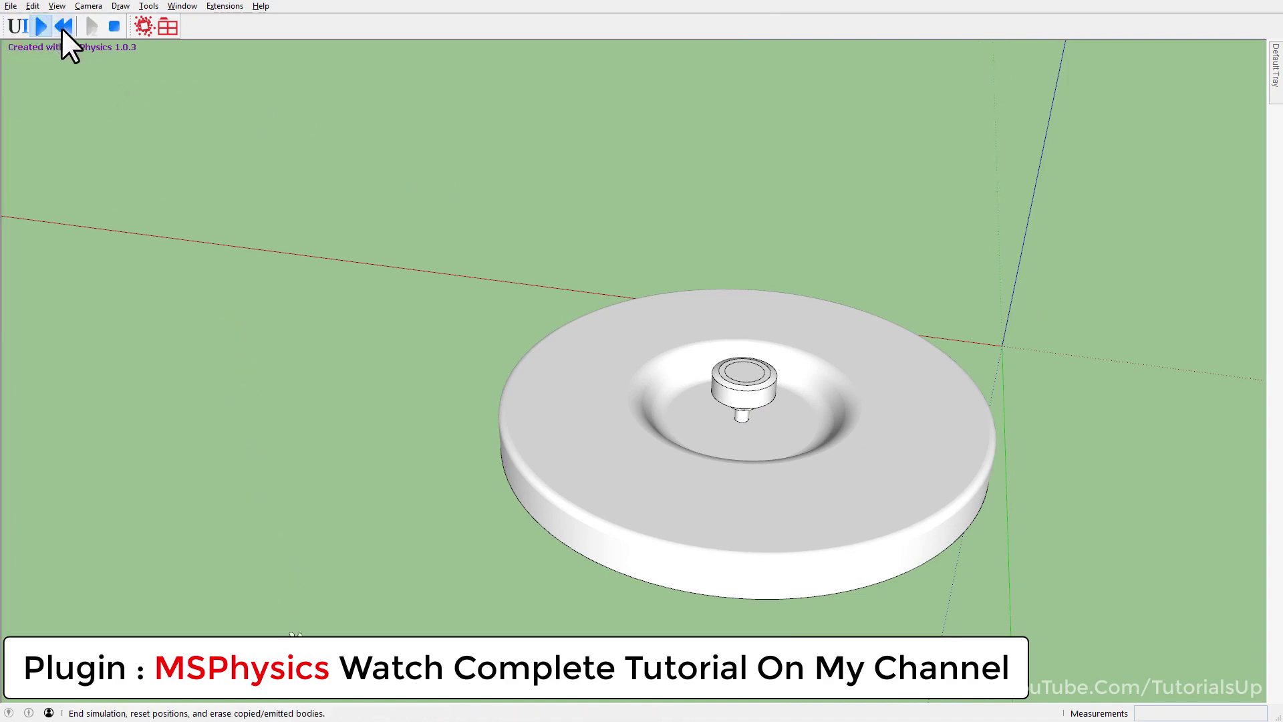
pyautogui.click(61, 26)
# Give the right droplet component a Box collision shape in MSPhysics properties.
pyautogui.keyDown('shift'); pyautogui.moveTo(286, 324); pyautogui.dragTo(510, 358, button='middle'); pyautogui.keyUp('shift')
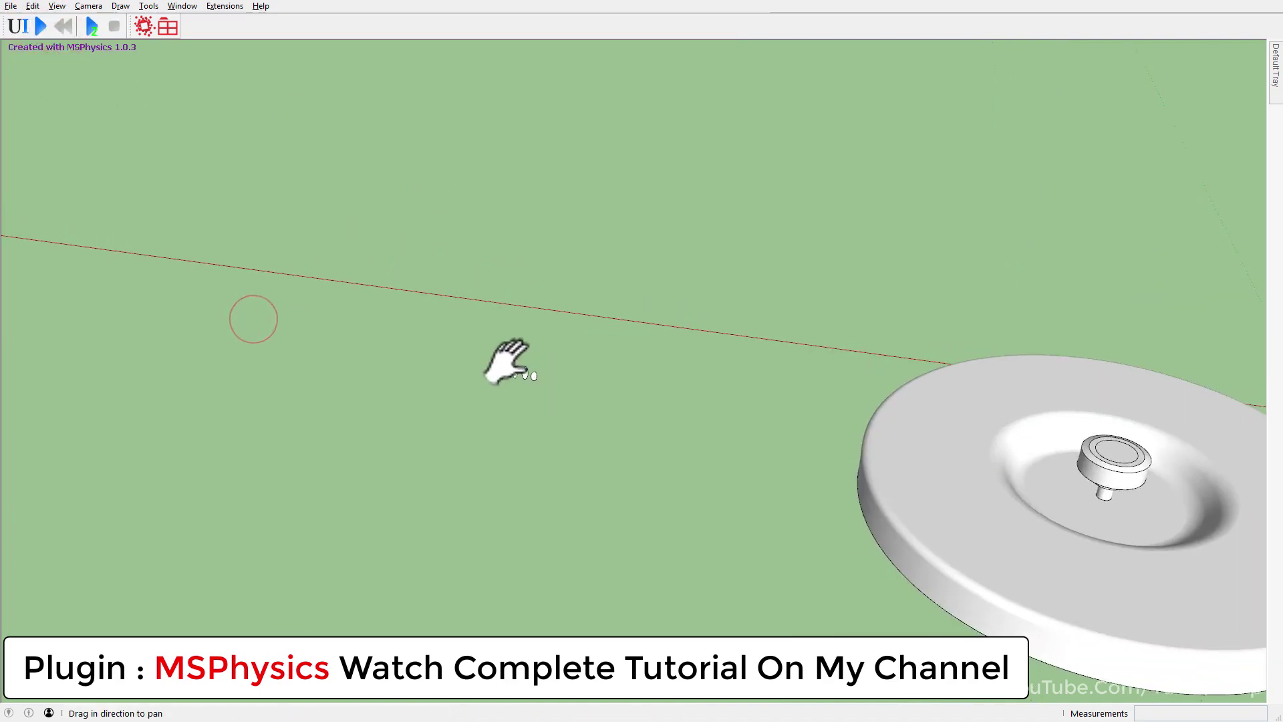
pyautogui.scroll(3, 515, 371)
pyautogui.scroll(3, 516, 374)
pyautogui.scroll(2, 518, 380)
pyautogui.click(624, 411)
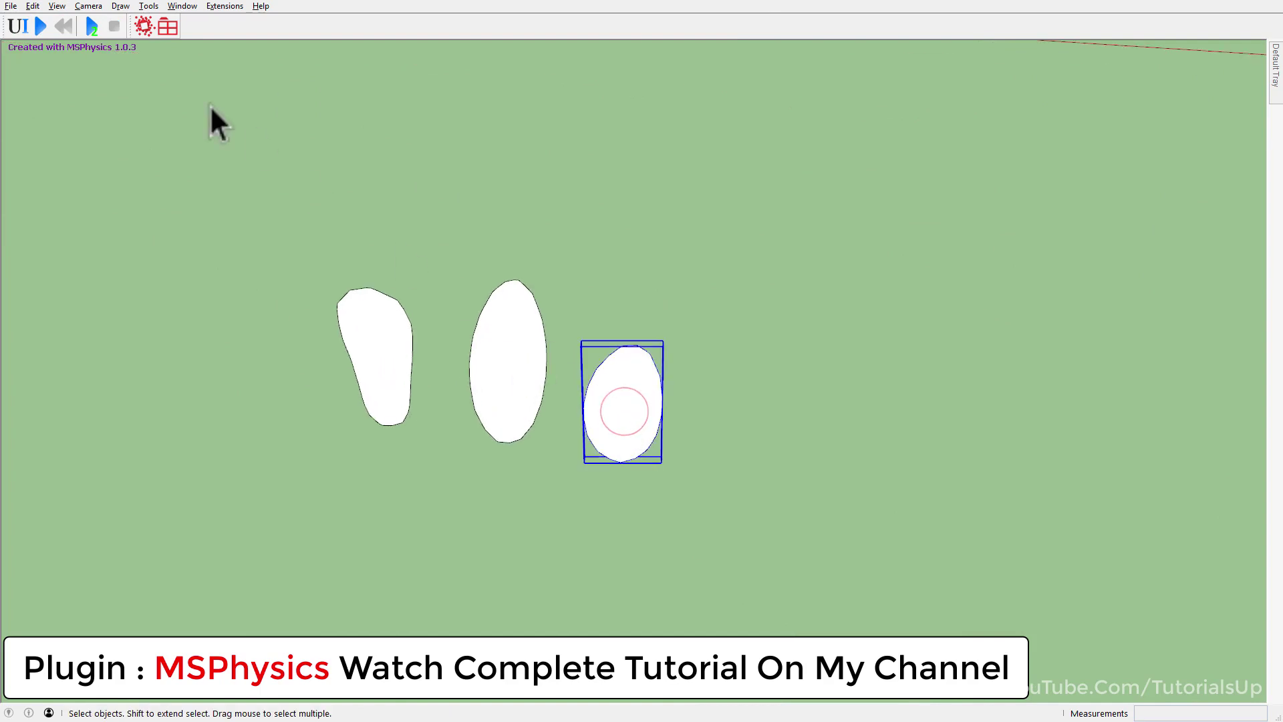
pyautogui.click(10, 27)
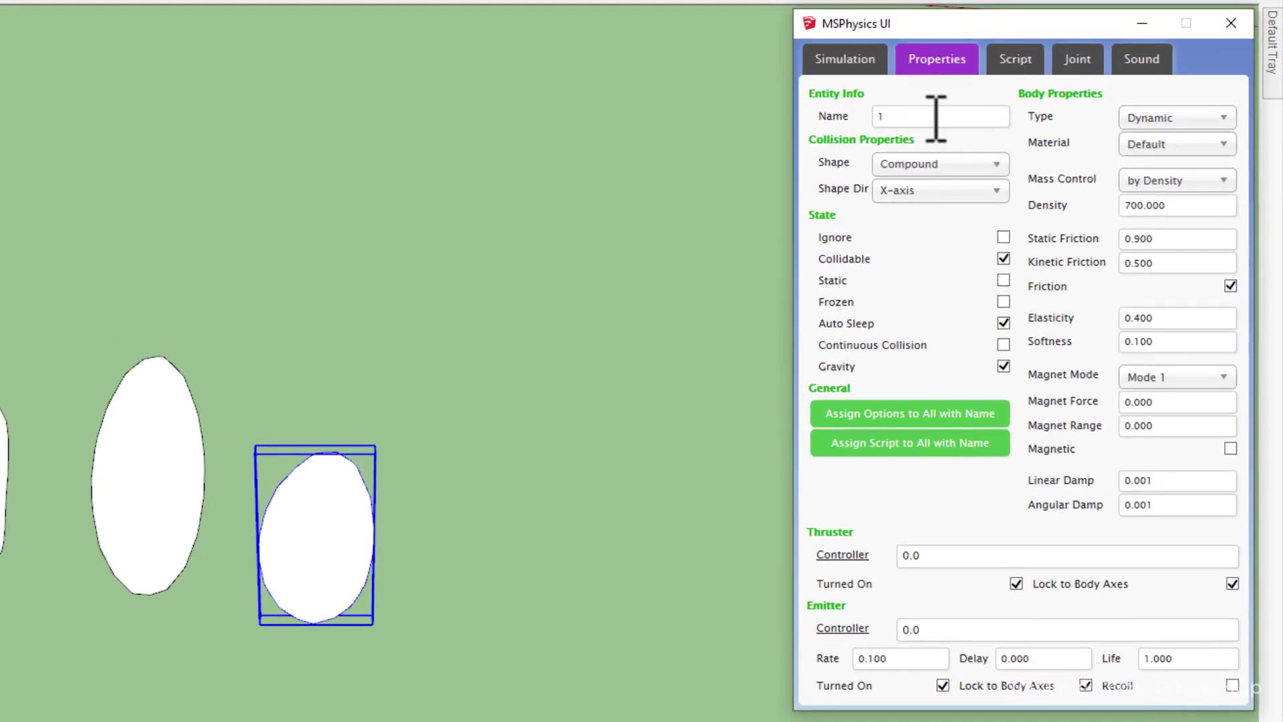
pyautogui.click(989, 166)
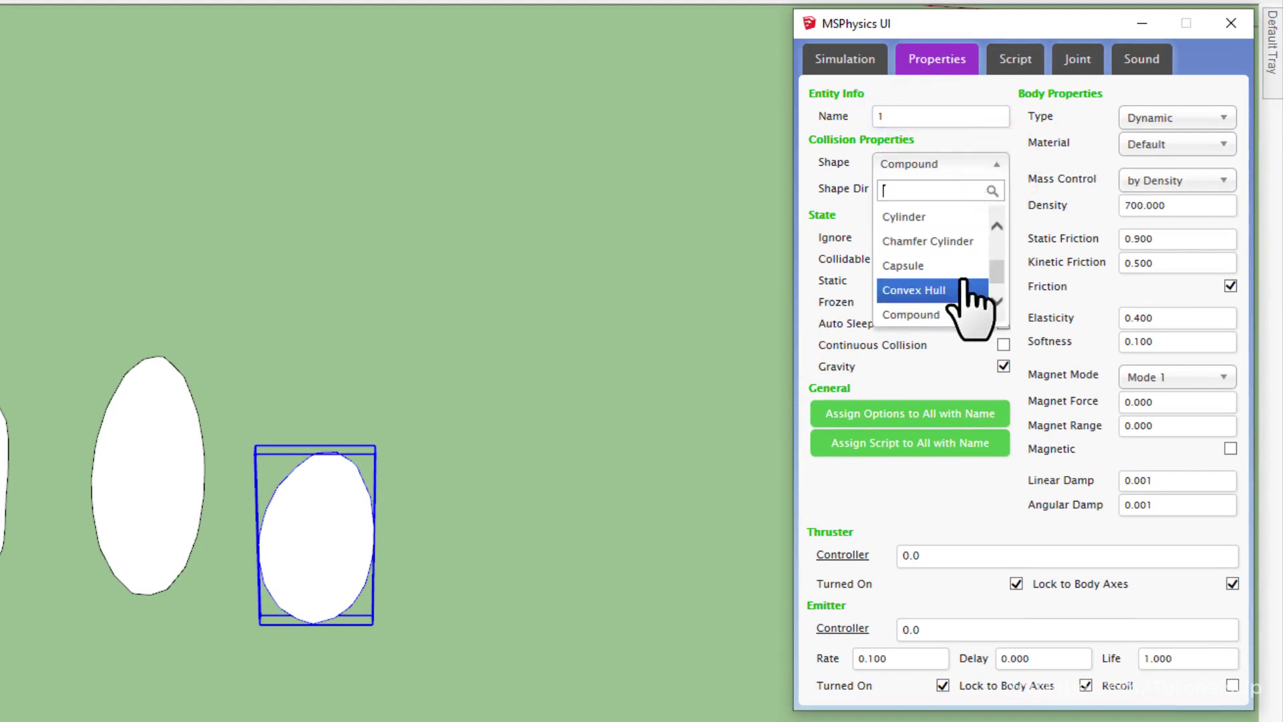
pyautogui.scroll(-1, 966, 294)
pyautogui.scroll(2, 966, 287)
pyautogui.click(926, 237)
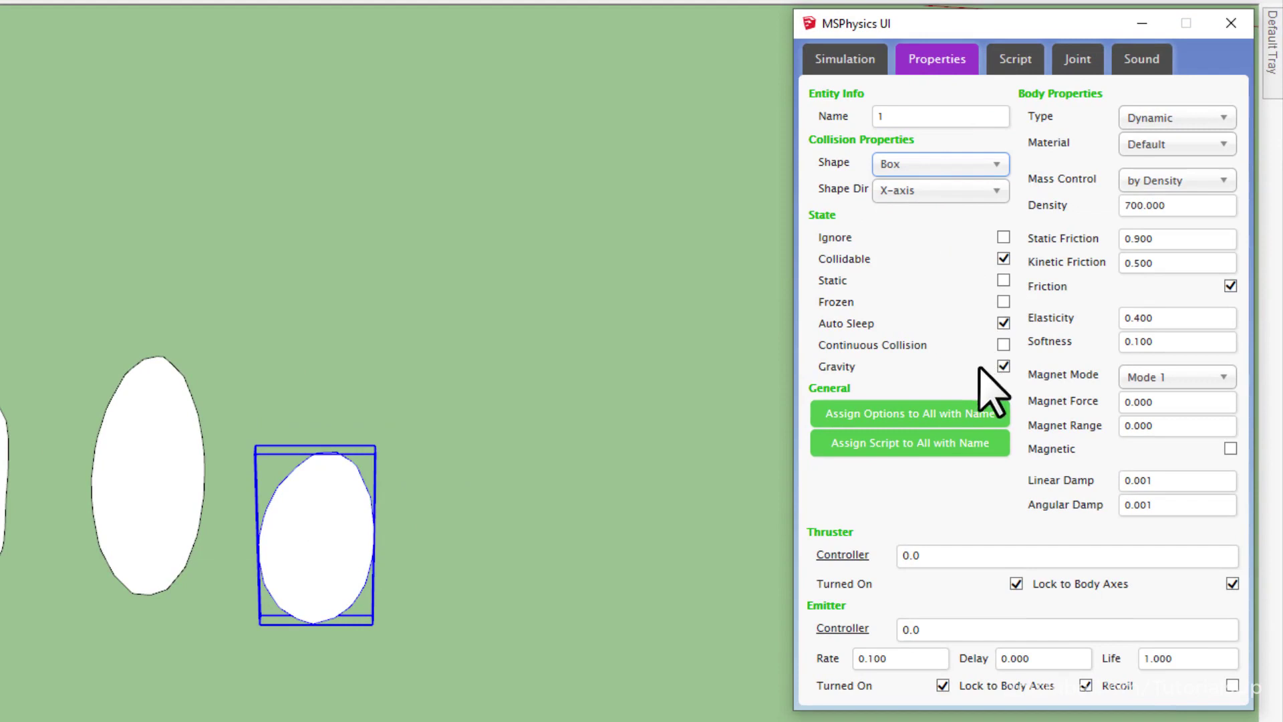
# Make the egg non-collidable and static, with mass 0.08 and friction off.
pyautogui.click(1007, 264)
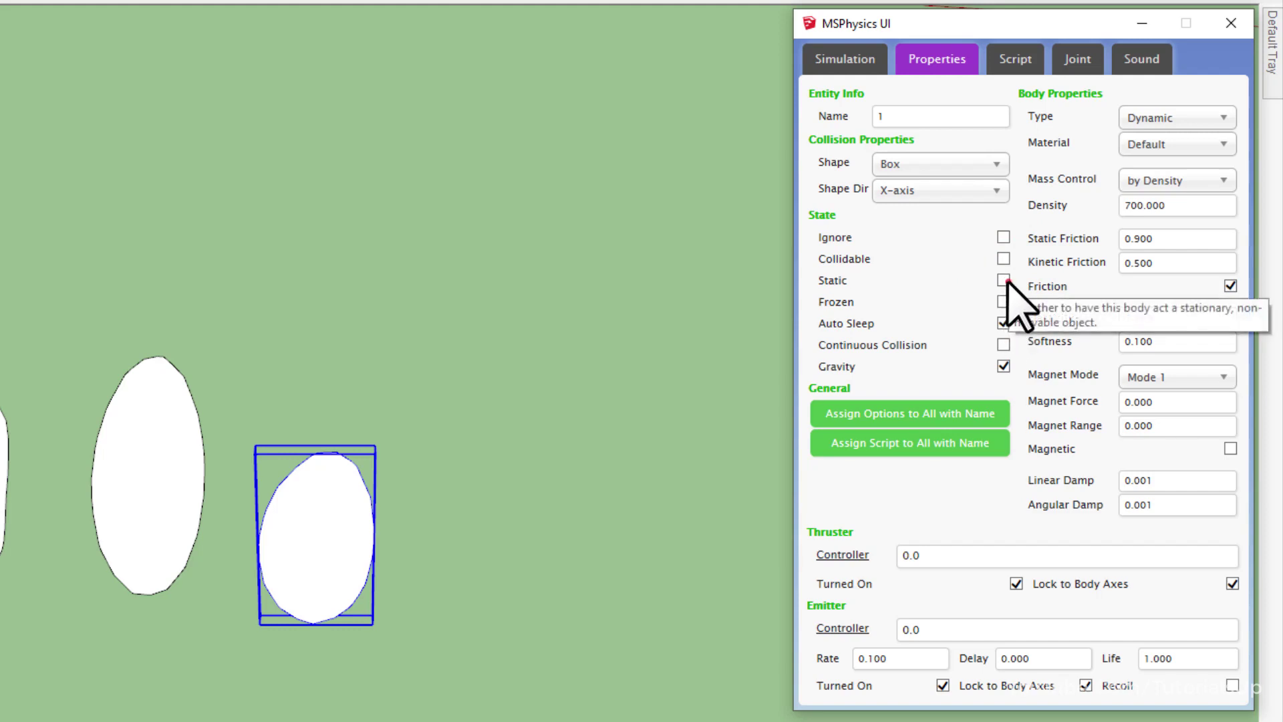
pyautogui.click(1004, 280)
pyautogui.click(1222, 181)
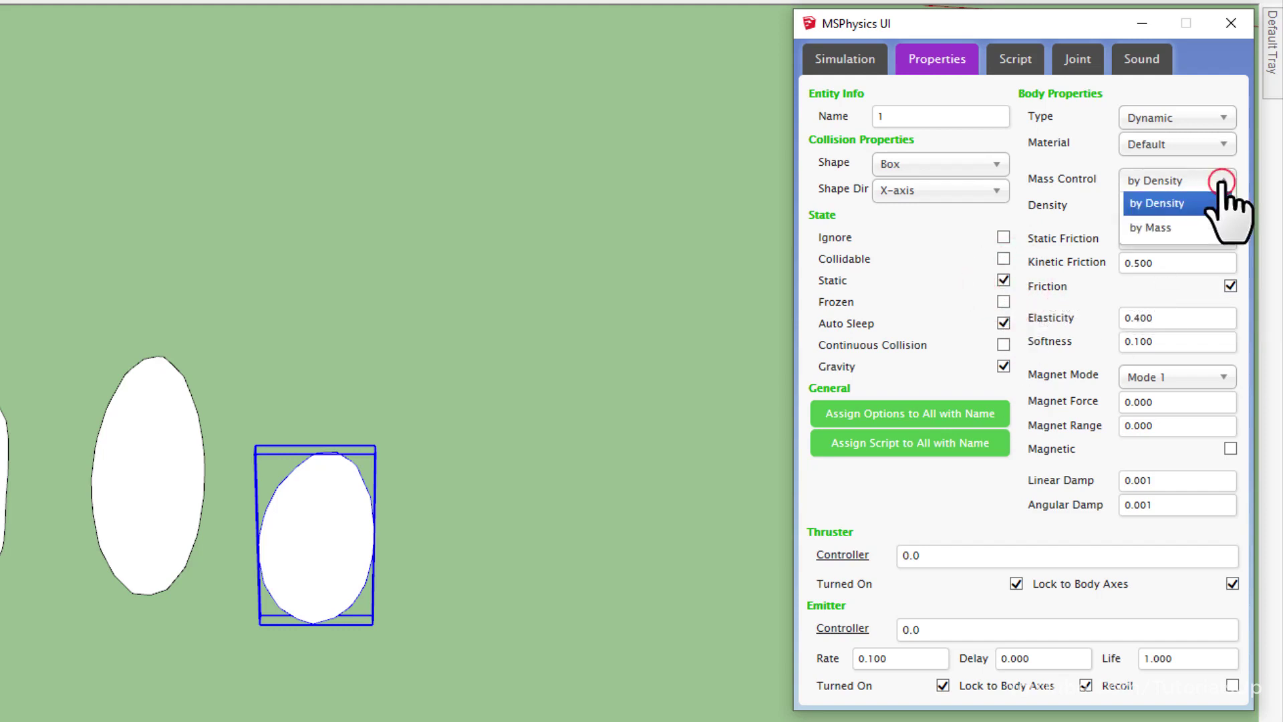
pyautogui.click(1167, 228)
pyautogui.click(1173, 204)
pyautogui.write('0.08')
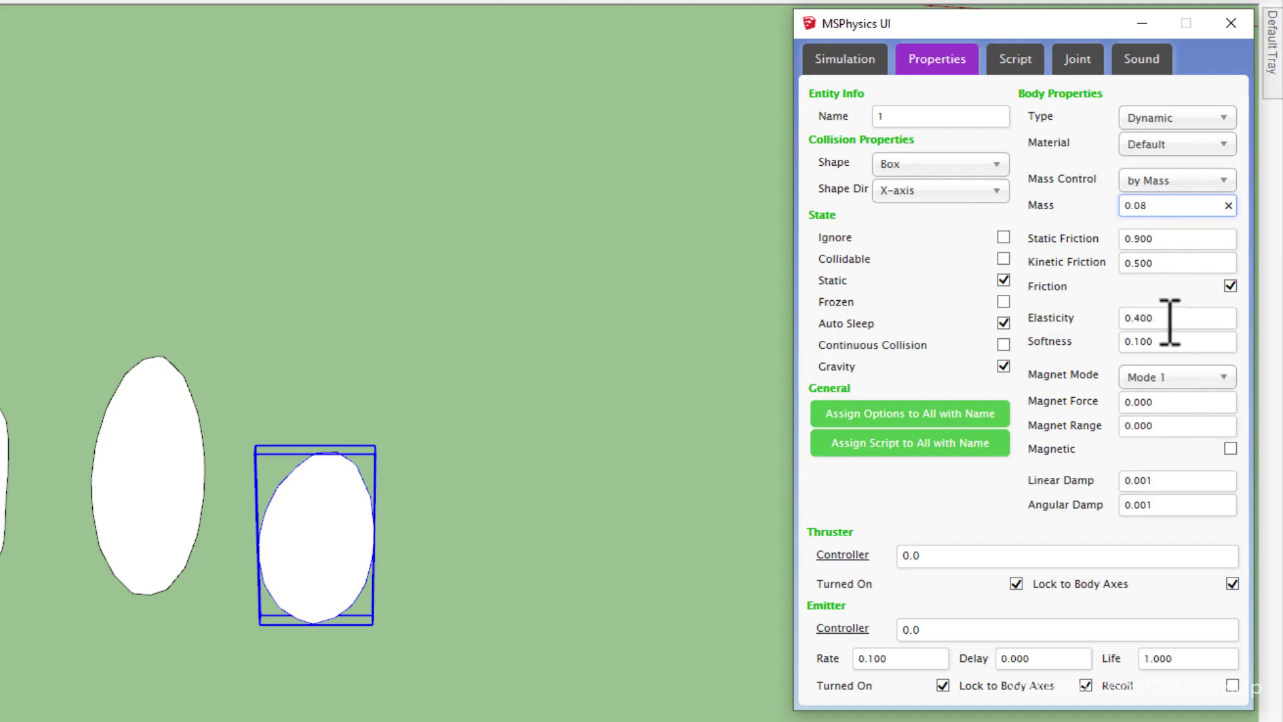
pyautogui.click(1145, 295)
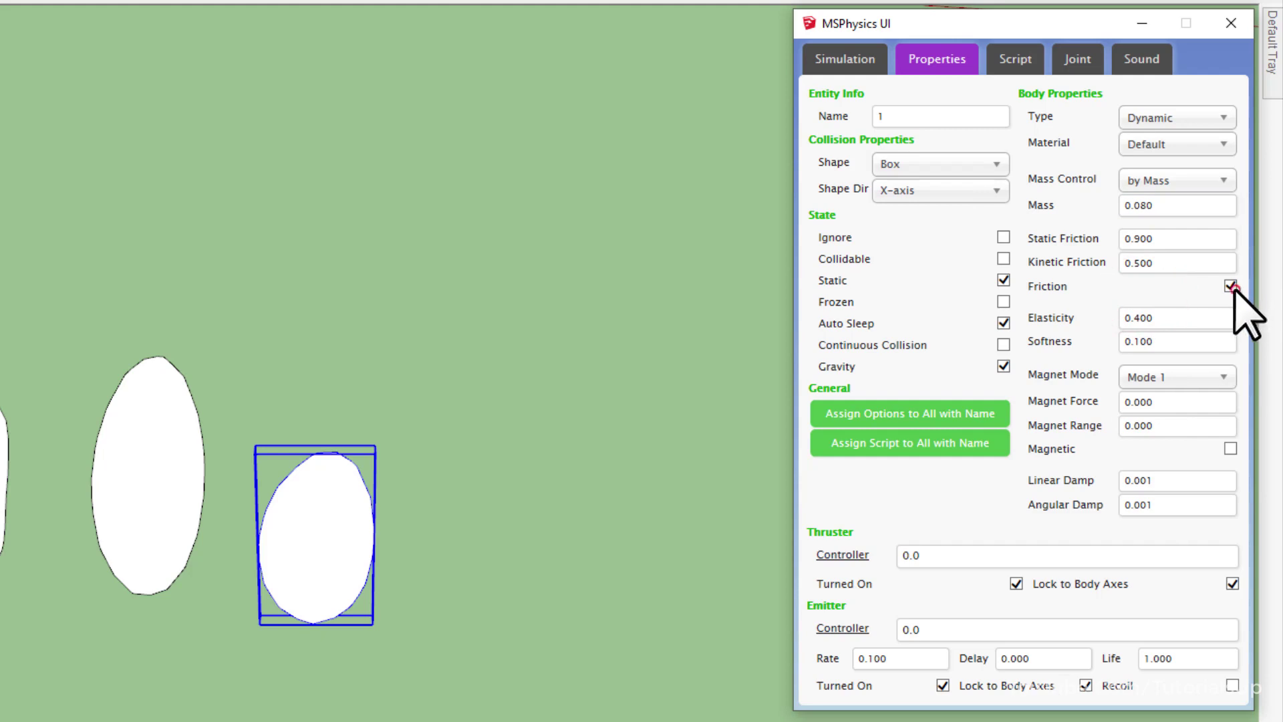
pyautogui.click(1231, 286)
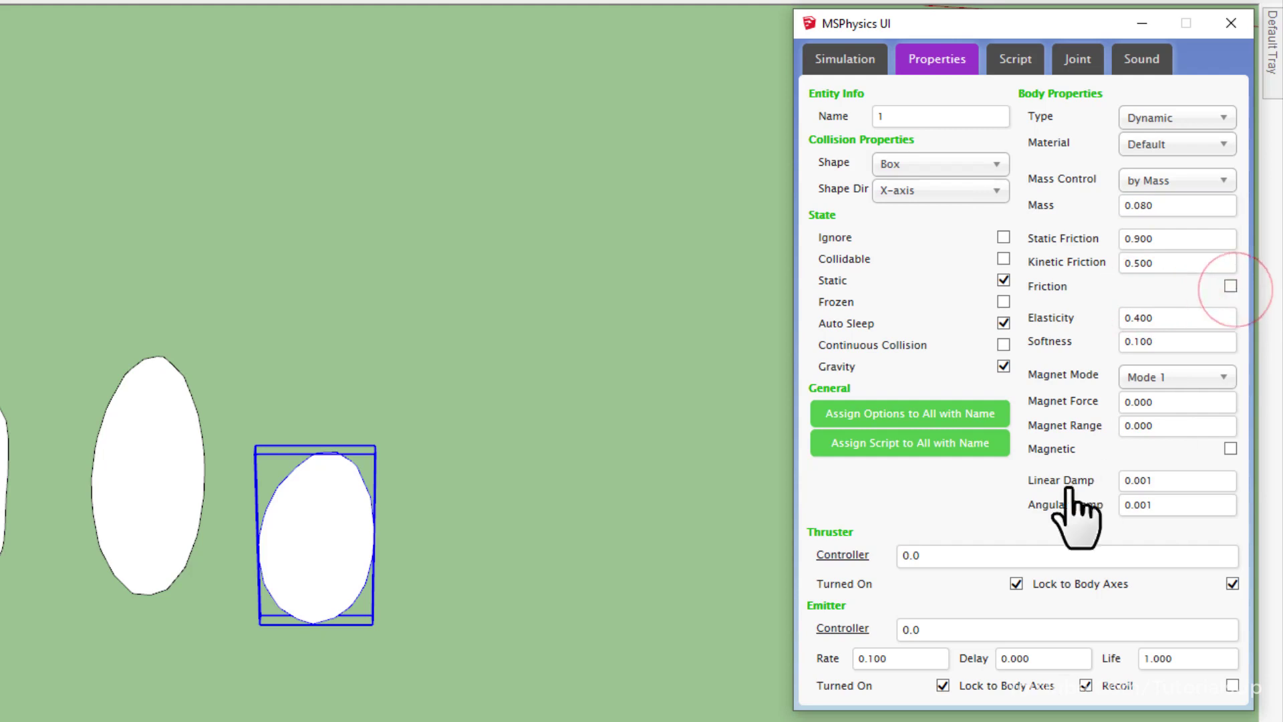
# Set the egg's emitter controller to 1.5, rate 0.2 and life 4.
pyautogui.click(953, 626)
pyautogui.write('1.5')
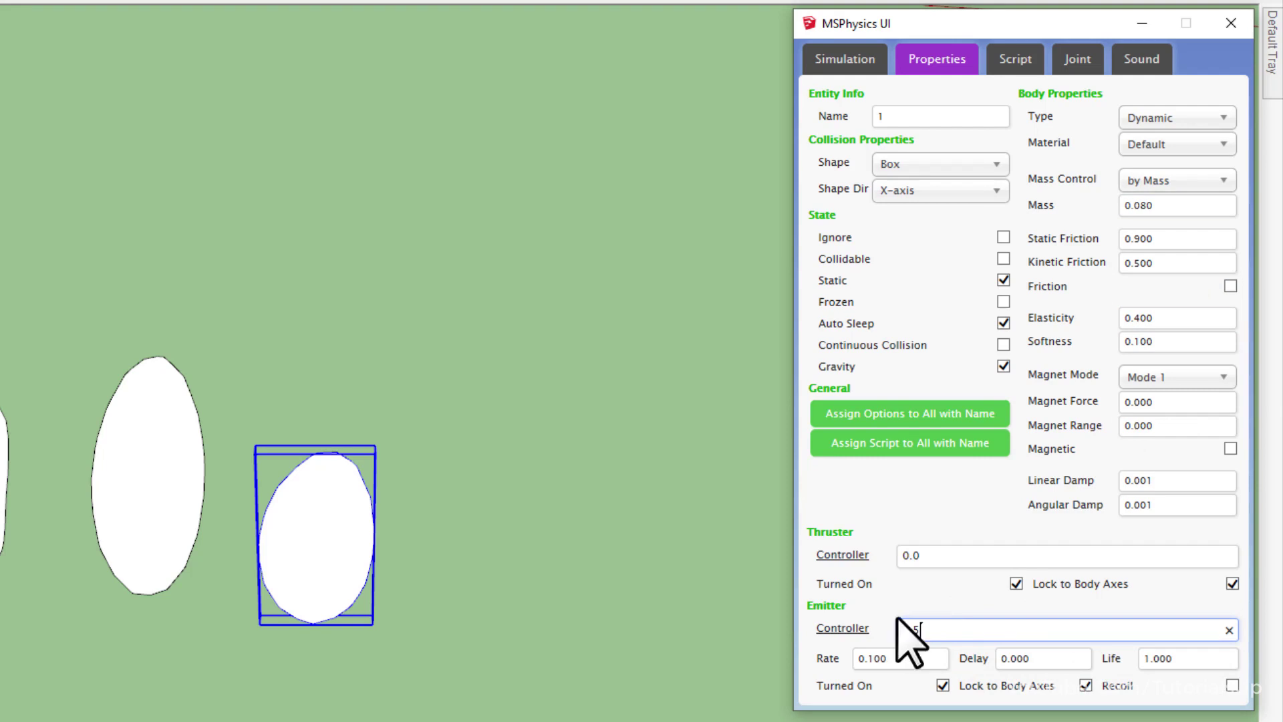
pyautogui.click(932, 570)
pyautogui.click(899, 659)
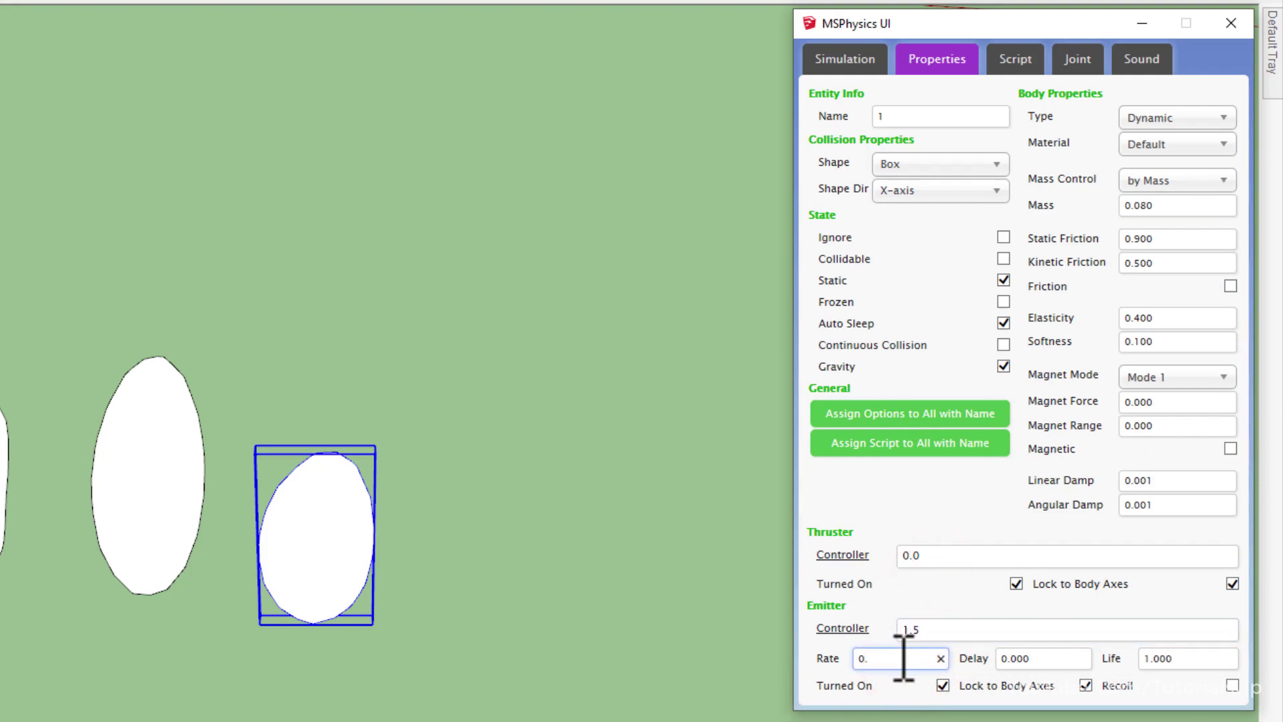
pyautogui.click(950, 592)
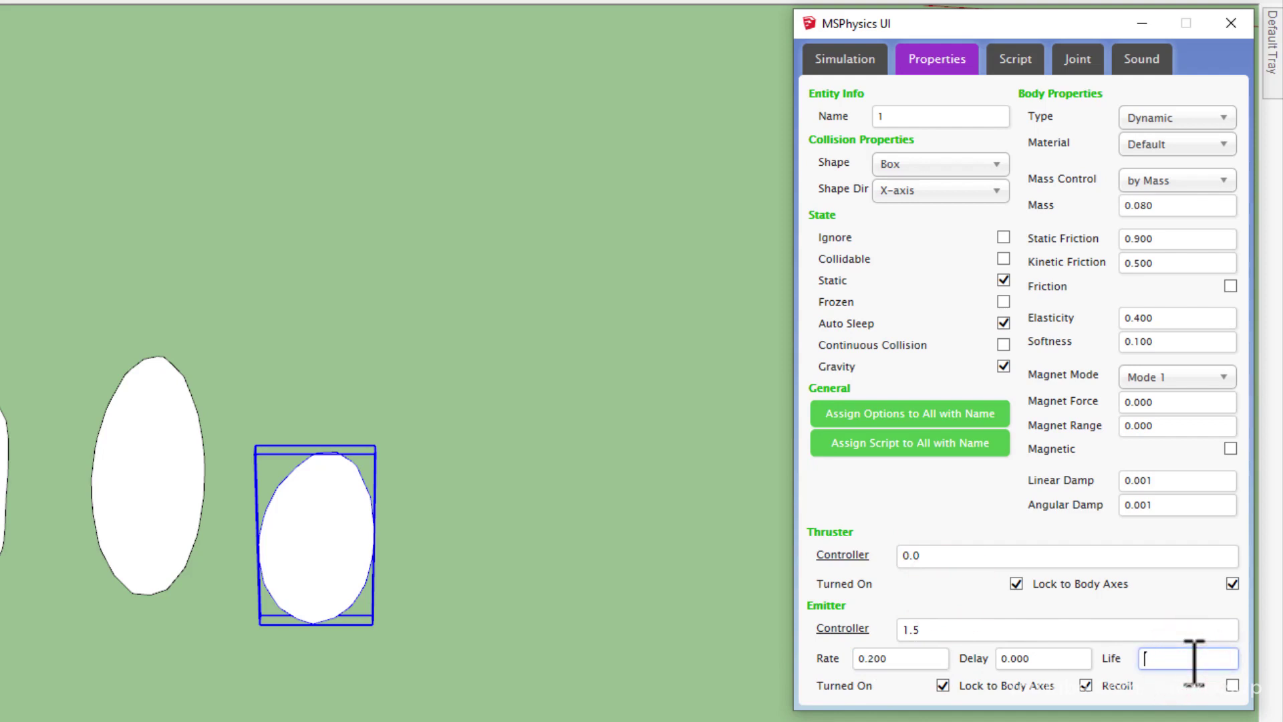
pyautogui.click(1189, 658)
pyautogui.write('4')
pyautogui.click(1178, 609)
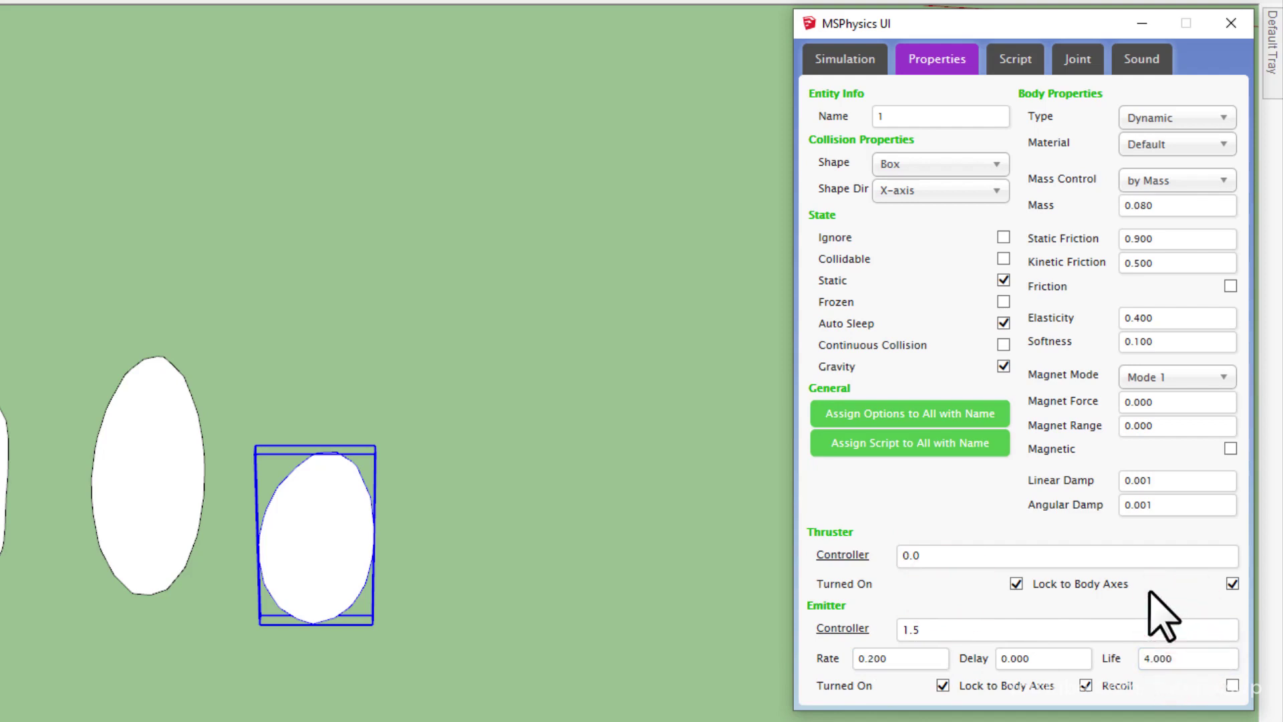
pyautogui.click(573, 664)
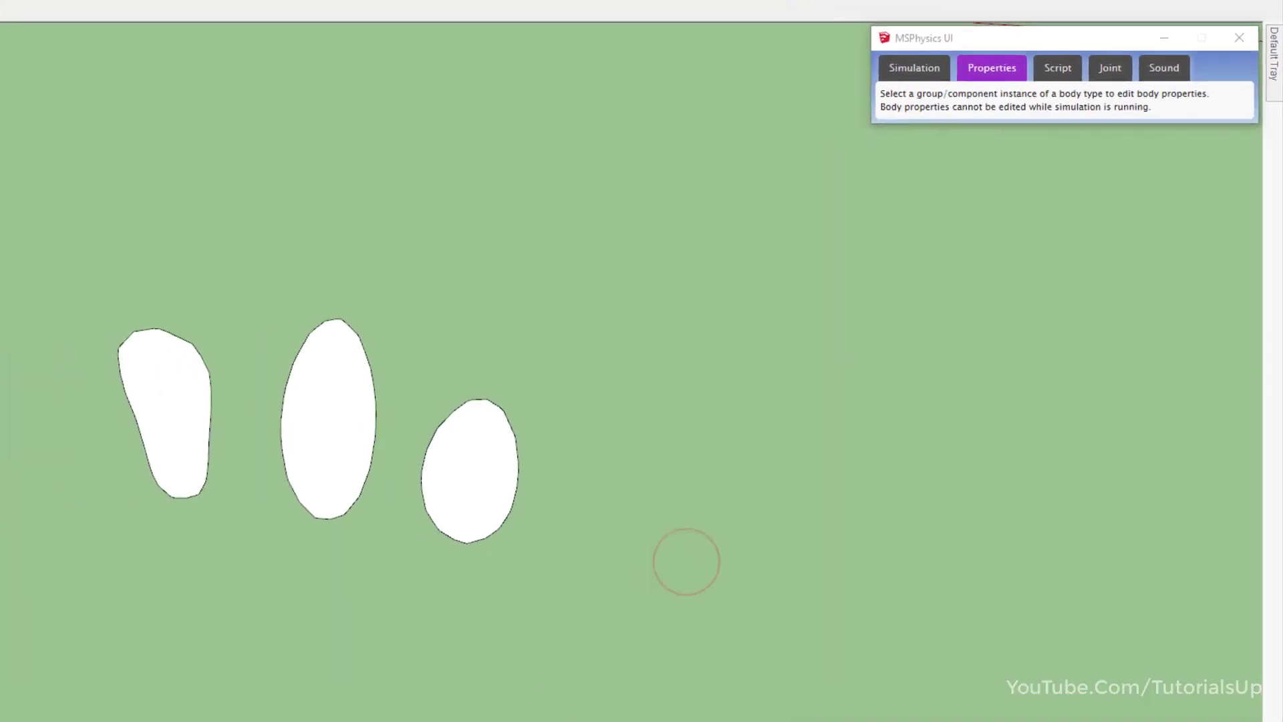
# Run the egg emitter simulation and reset it.
pyautogui.moveTo(612, 520); pyautogui.dragTo(613, 625)
pyautogui.scroll(-3, 613, 622)
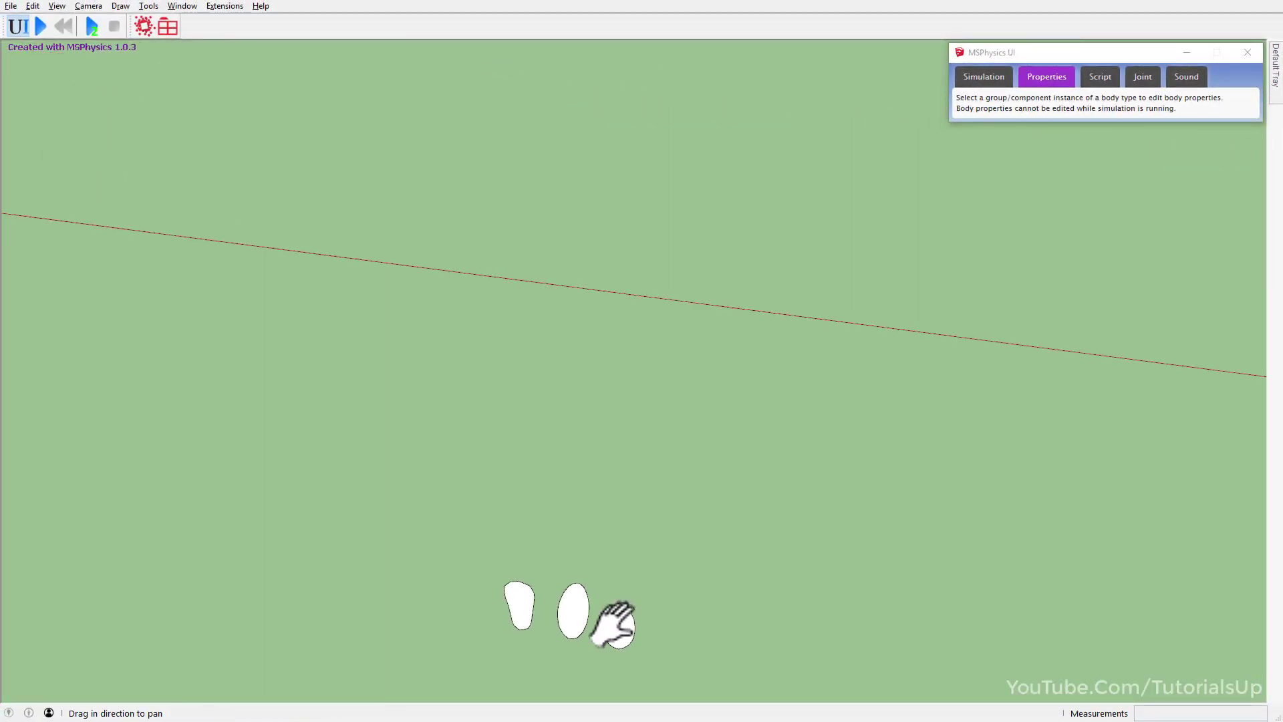
pyautogui.click(37, 25)
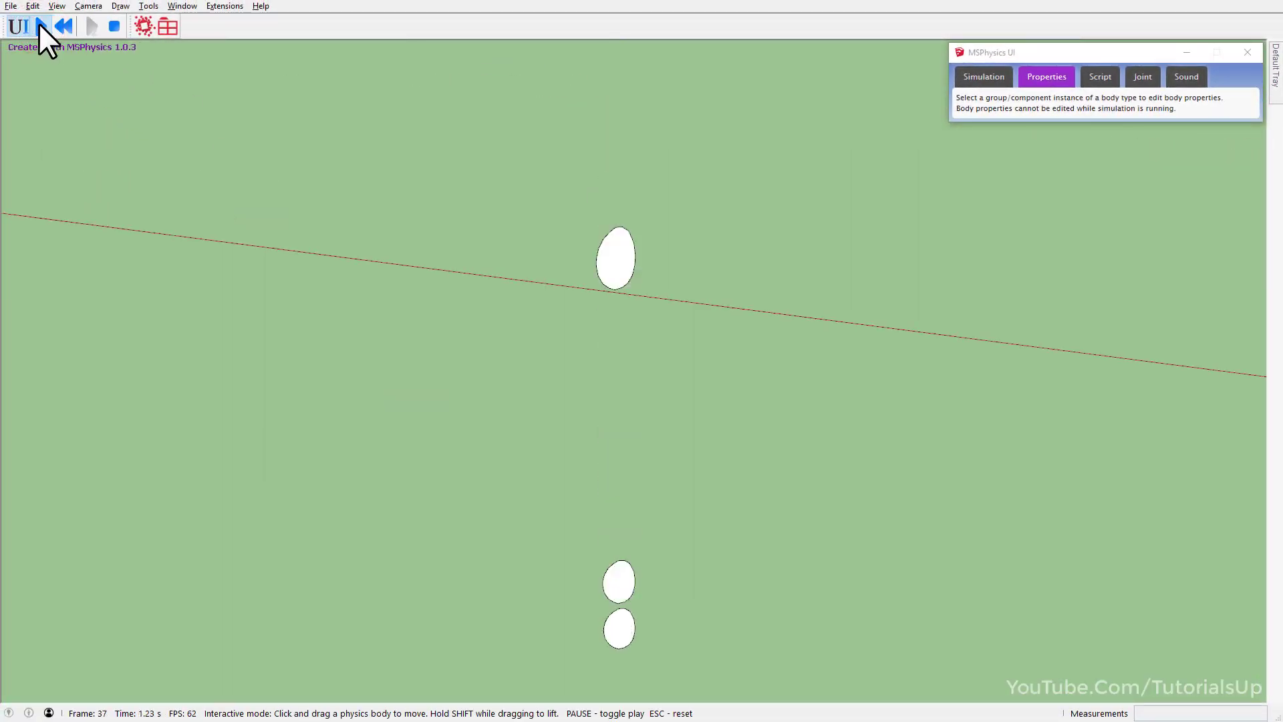
pyautogui.click(628, 635)
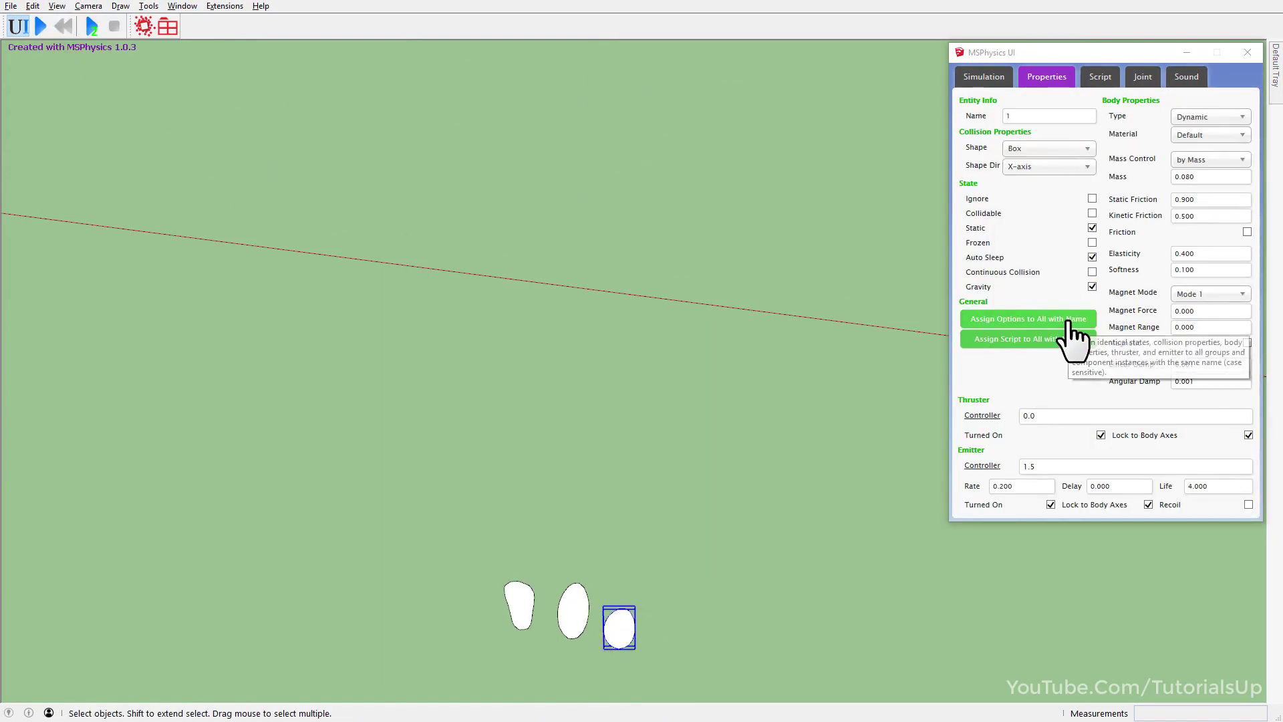
pyautogui.click(877, 374)
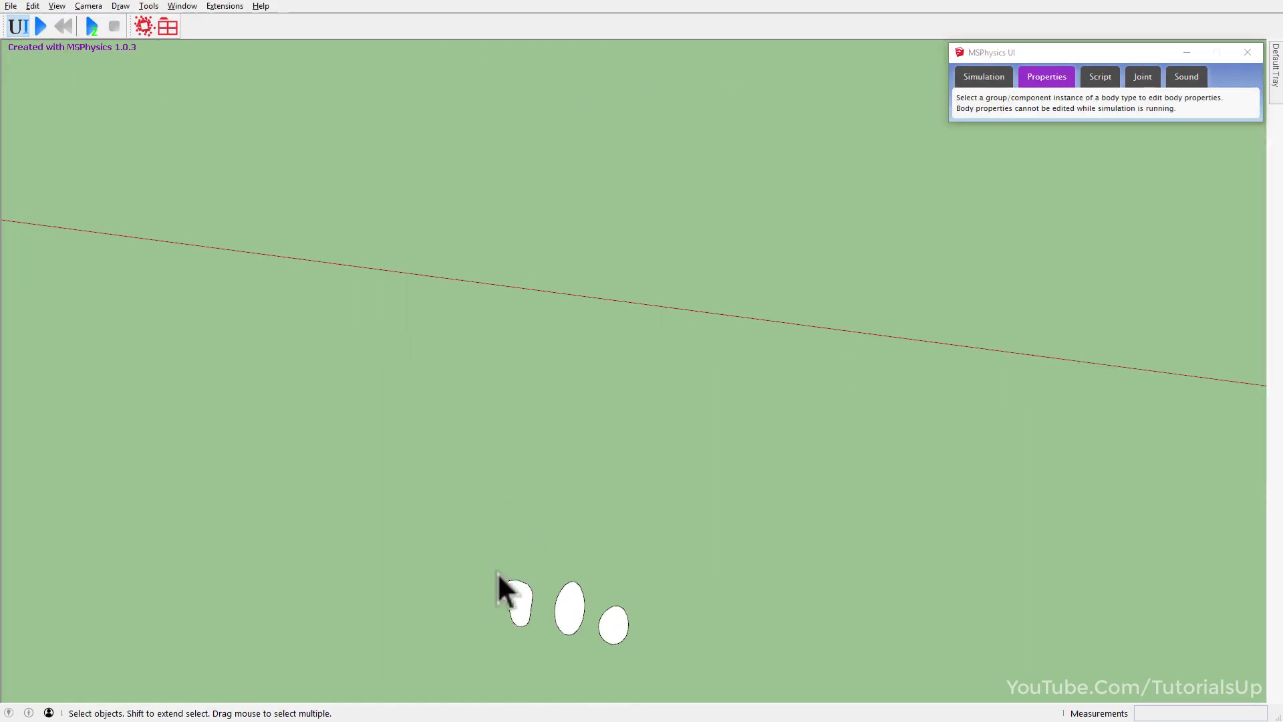
# Close the MSPhysics settings window, then run and reset the simulation again.
pyautogui.scroll(-4, 497, 572)
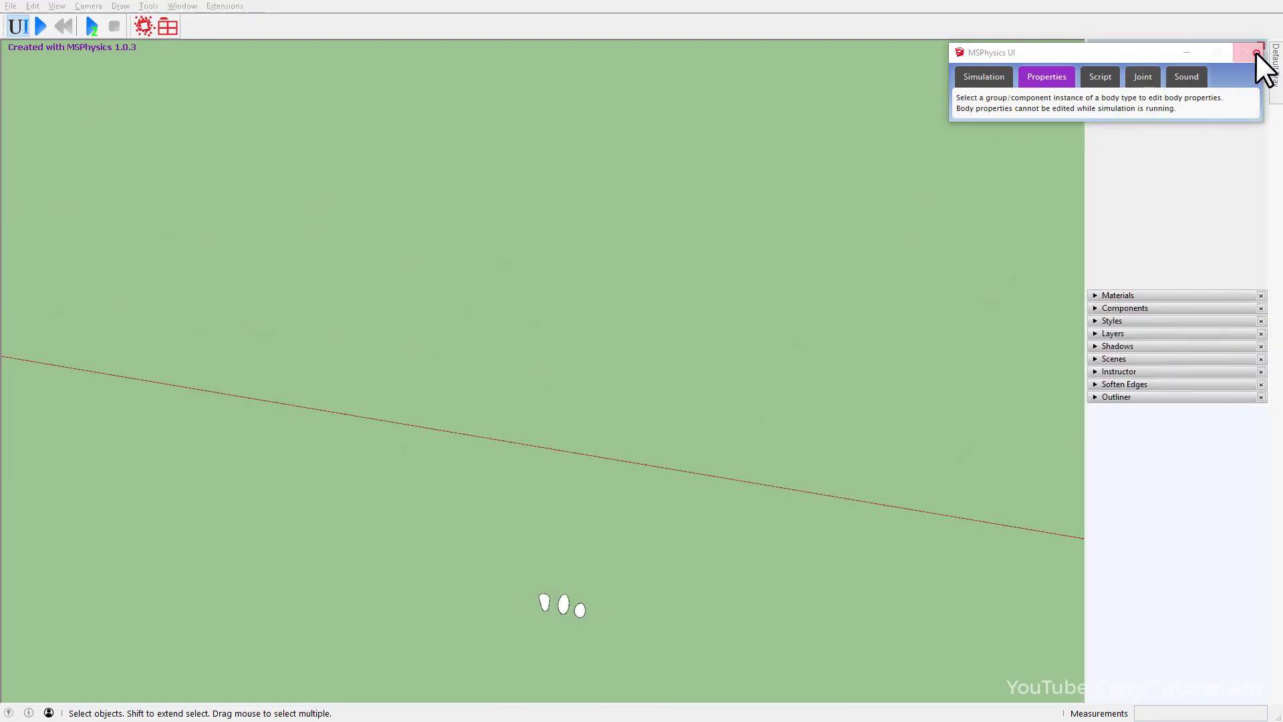
pyautogui.click(1248, 52)
pyautogui.click(40, 26)
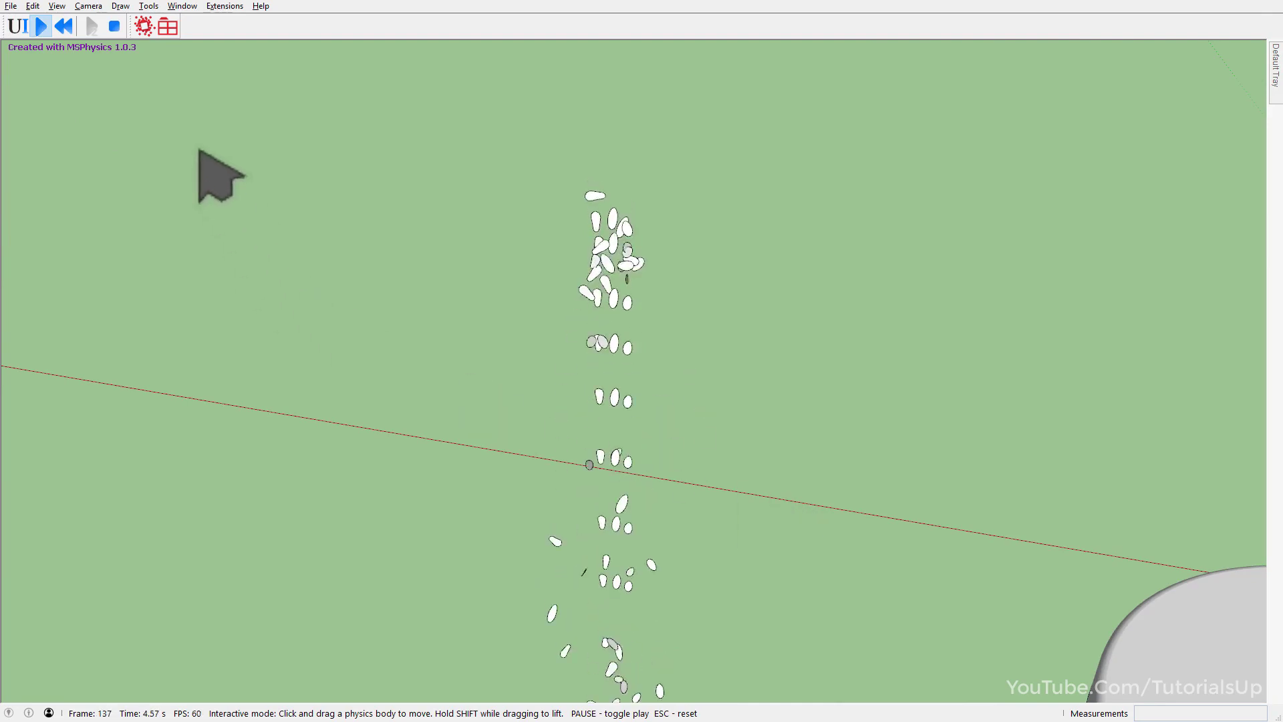
pyautogui.click(64, 28)
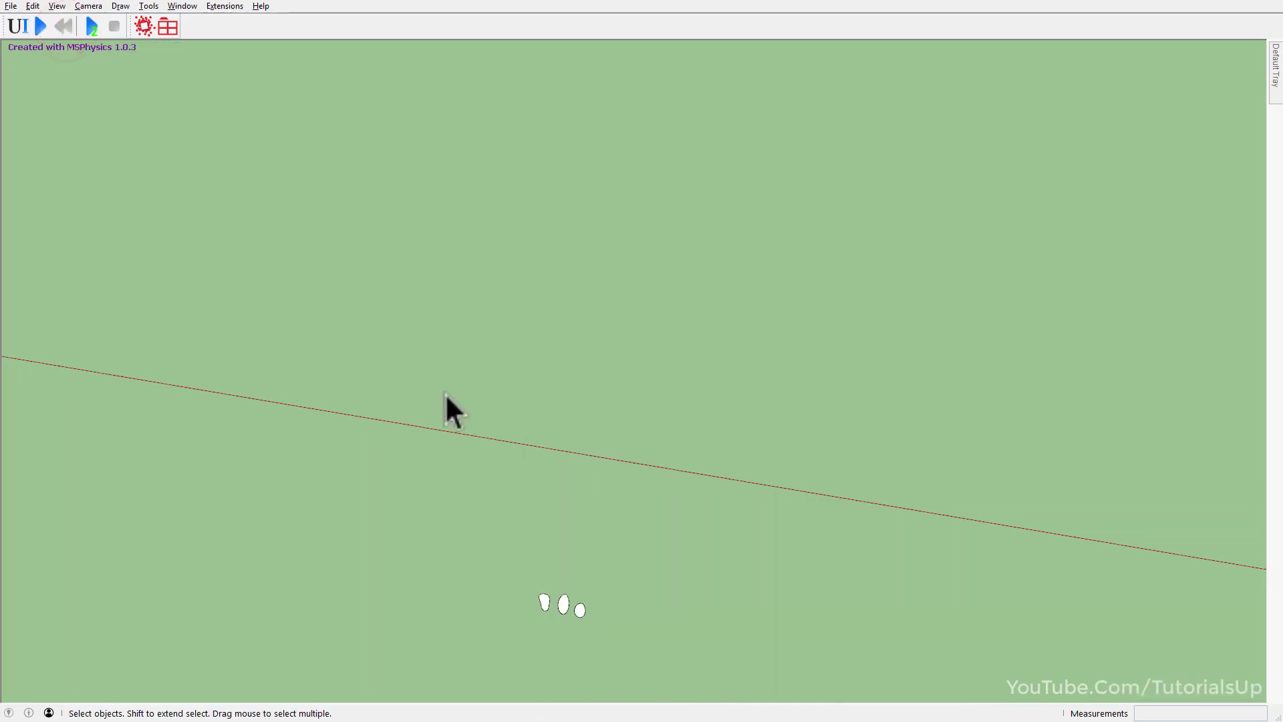
# Bring the fountain dish back into view and enter its central spinner.
pyautogui.moveTo(813, 488)
pyautogui.keyDown('shift'); pyautogui.mouseDown(button='middle')
pyautogui.moveTo(712, 435)
pyautogui.moveTo(647, 461)
pyautogui.moveTo(653, 502)
pyautogui.mouseUp(button='middle'); pyautogui.keyUp('shift')
pyautogui.scroll(3, 628, 401)
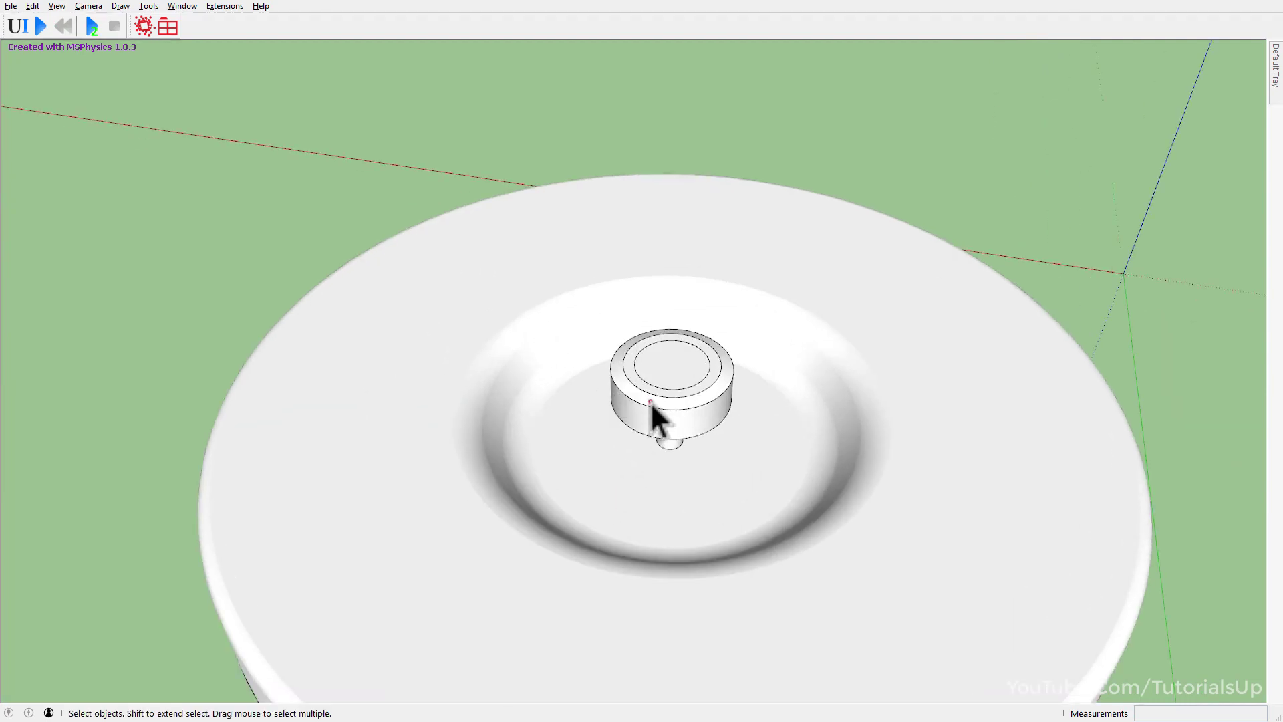
pyautogui.doubleClick(651, 403)
pyautogui.scroll(1, 651, 402)
pyautogui.scroll(3, 651, 403)
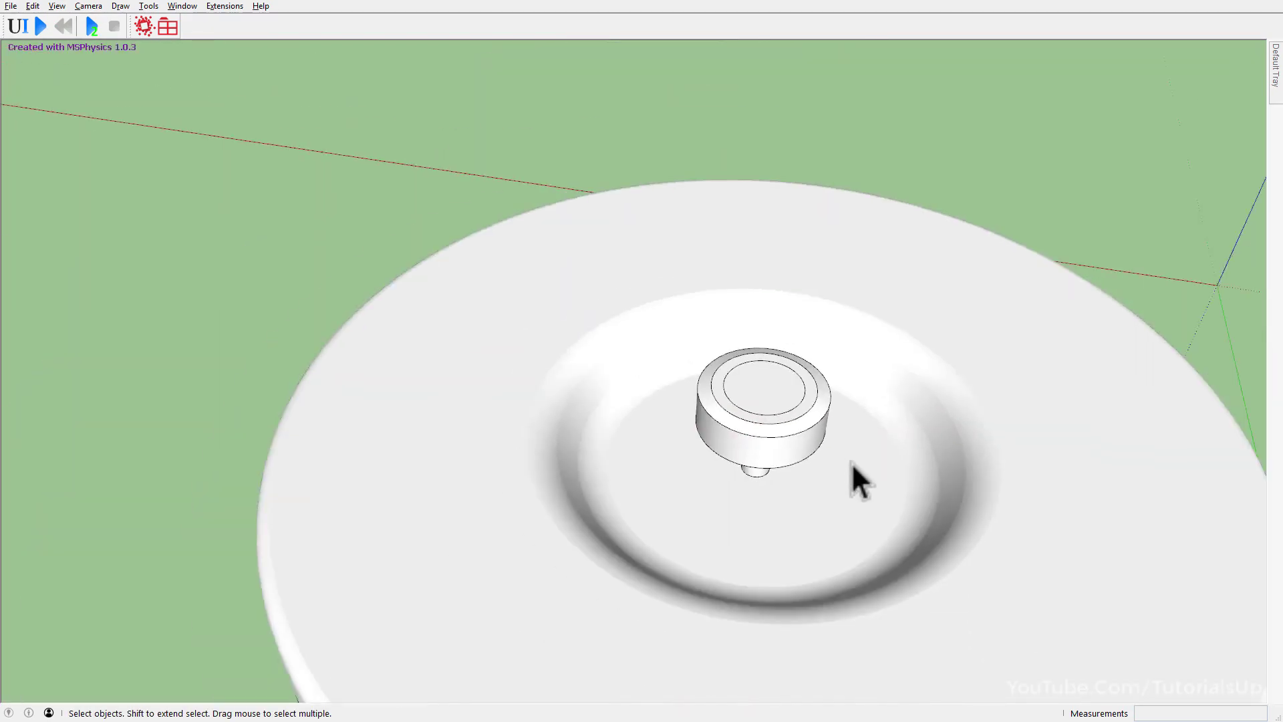
pyautogui.scroll(-2, 1042, 448)
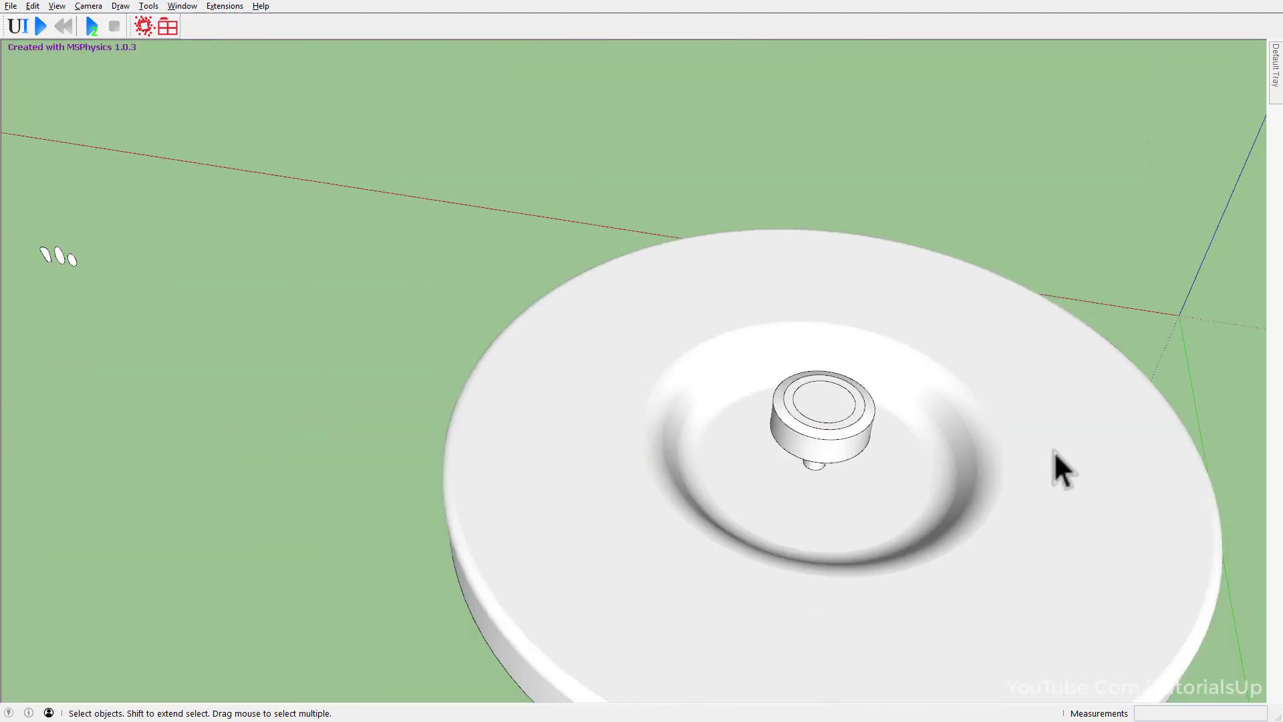
# In Skatter, pick the host surface and add the three eggs as scattered objects.
pyautogui.click(137, 33)
pyautogui.click(18, 153)
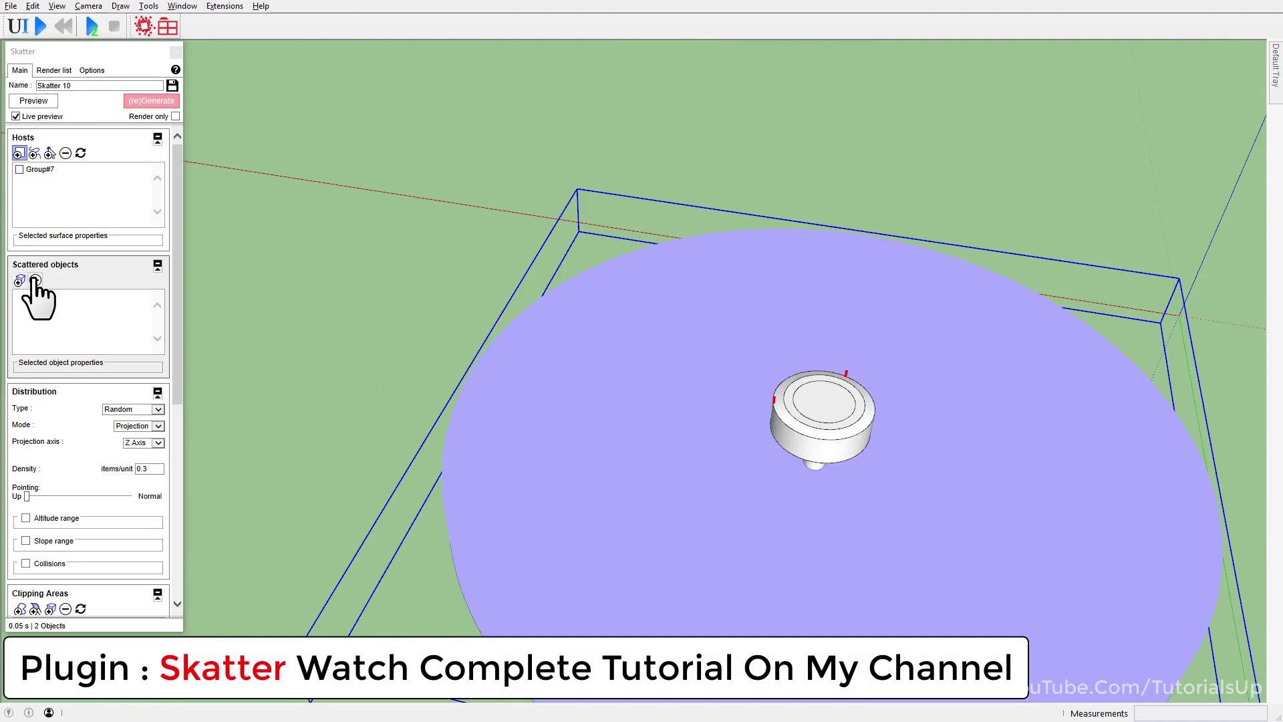
pyautogui.click(19, 280)
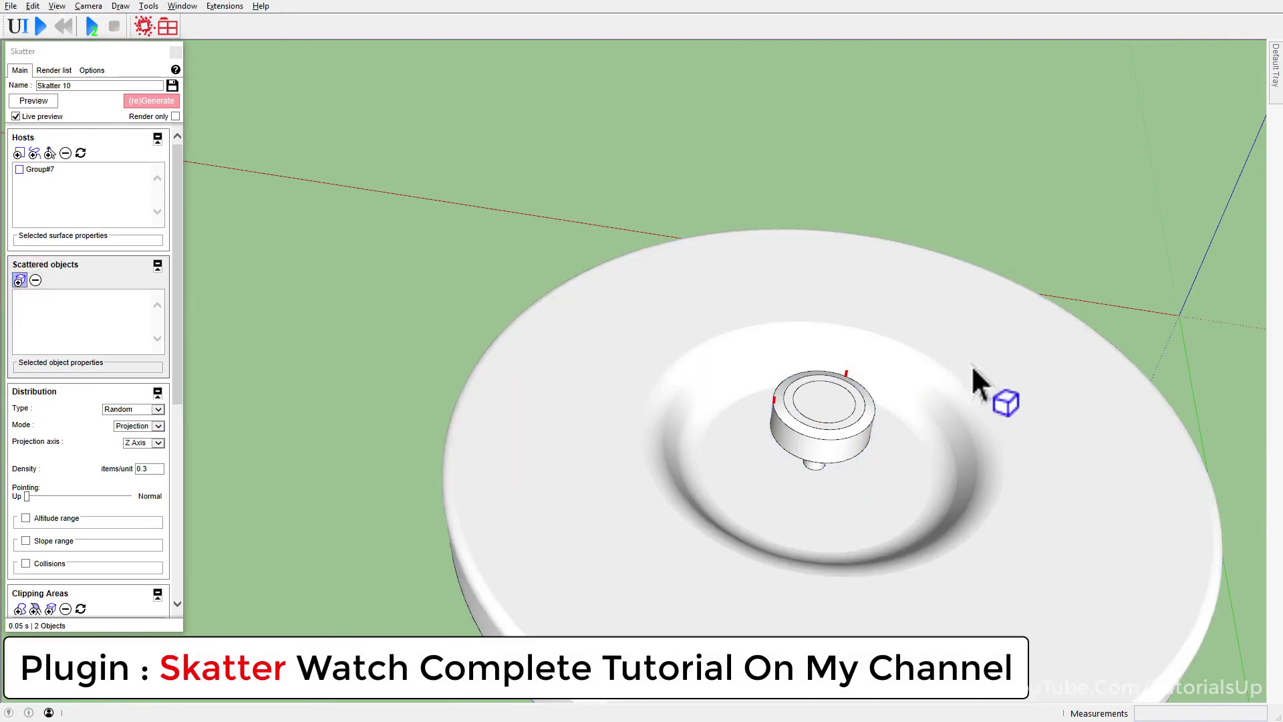
pyautogui.scroll(-3, 976, 385)
pyautogui.scroll(2, 307, 288)
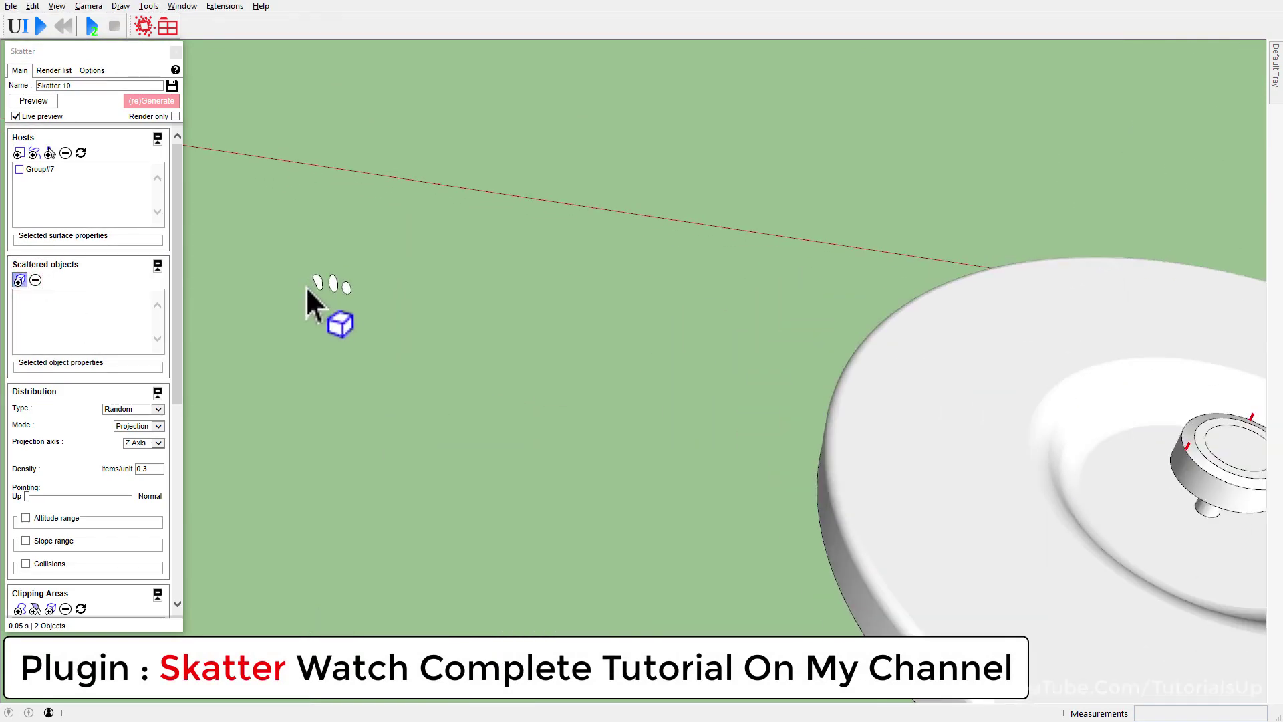
pyautogui.click(318, 290)
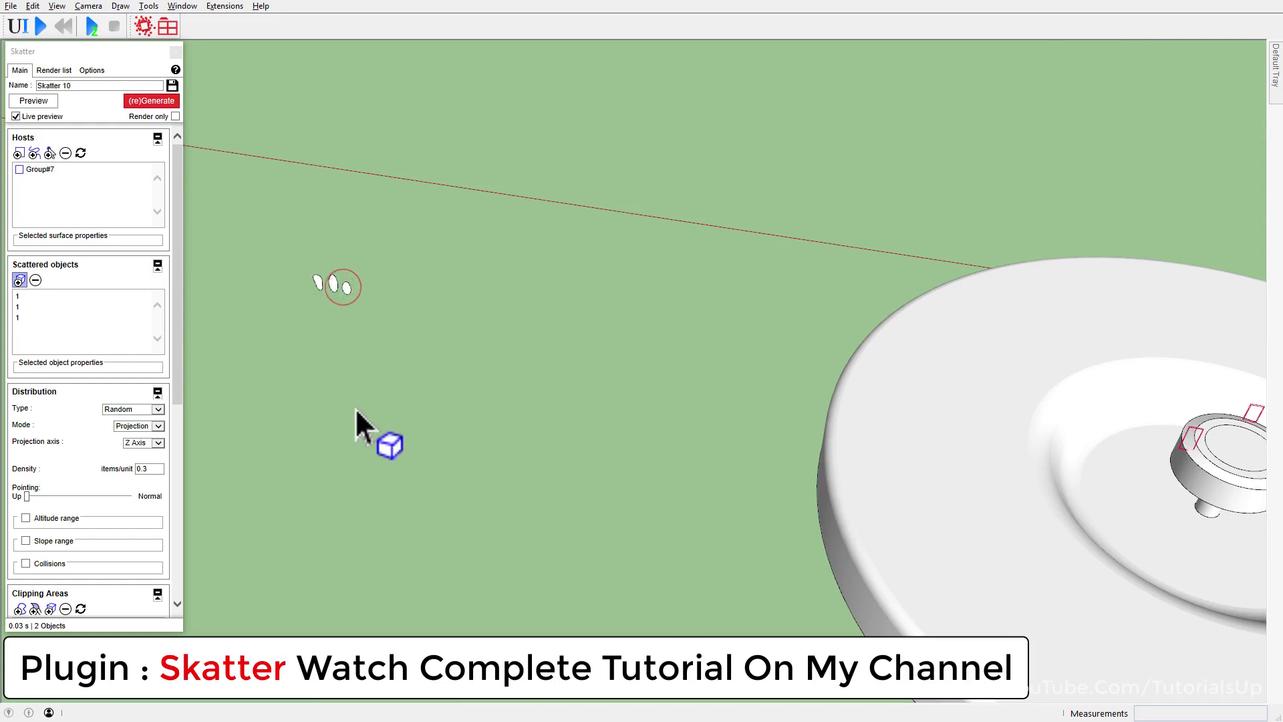
pyautogui.scroll(-1, 368, 430)
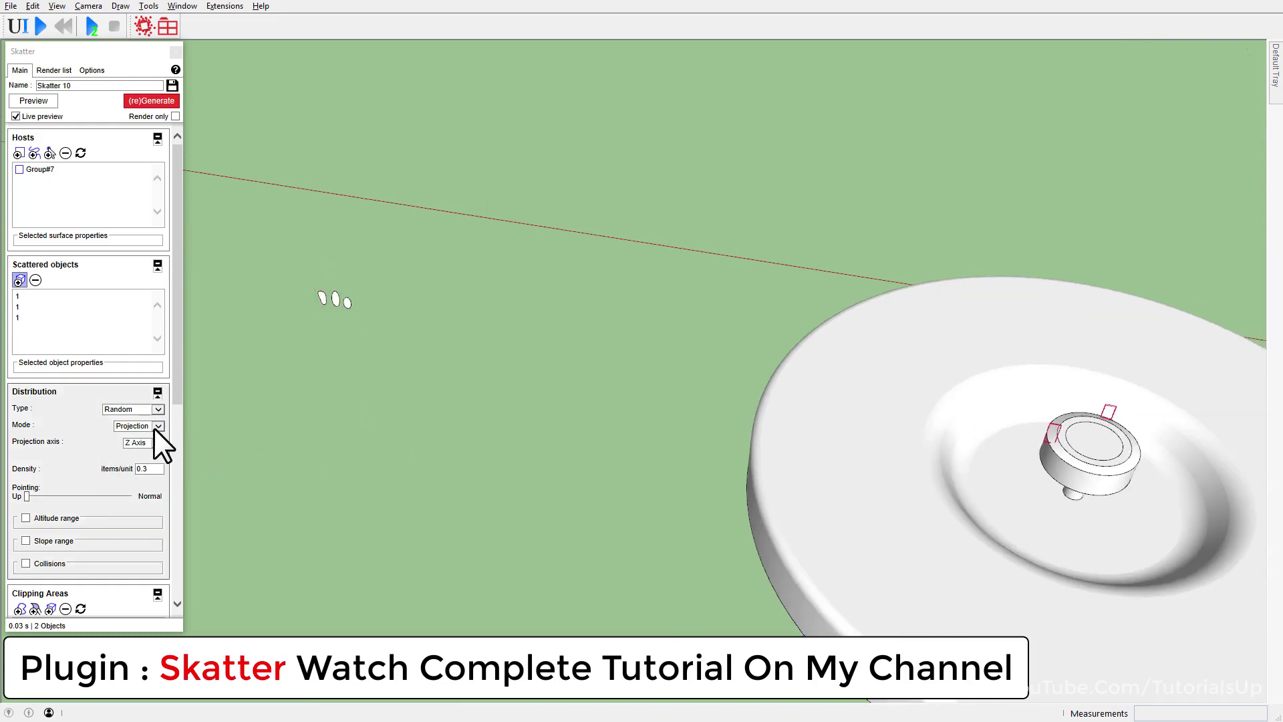
# Apply a new scatter density and enable random Z translation up to 20.
pyautogui.click(155, 466)
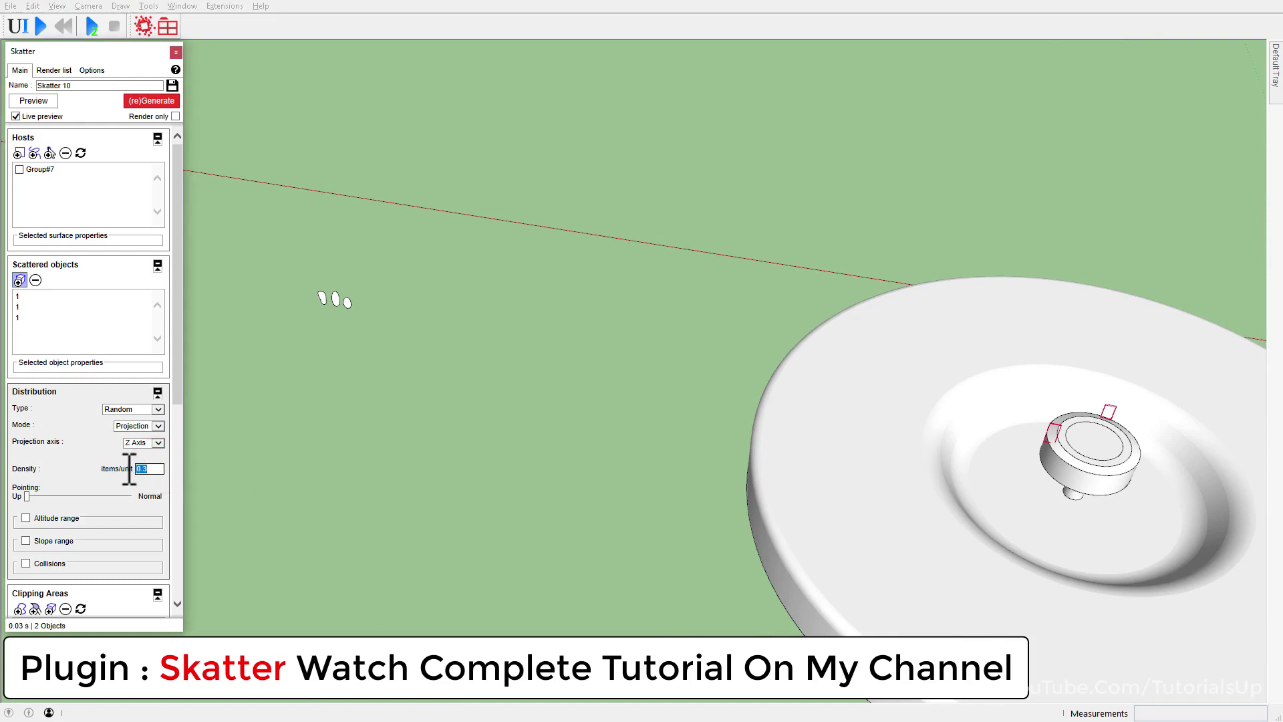
pyautogui.write('4')
pyautogui.press('Return')
pyautogui.scroll(-4, 114, 457)
pyautogui.scroll(-1, 113, 457)
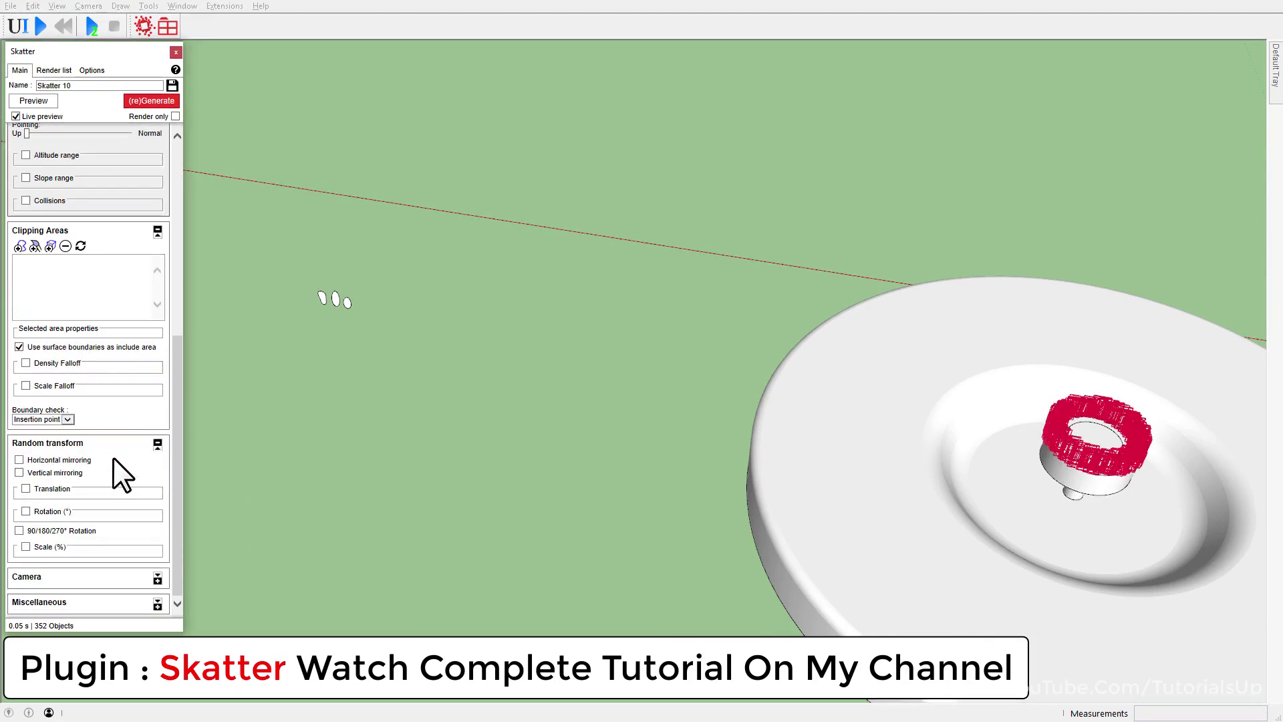
pyautogui.click(25, 488)
pyautogui.doubleClick(135, 551)
pyautogui.write('20')
pyautogui.click(81, 537)
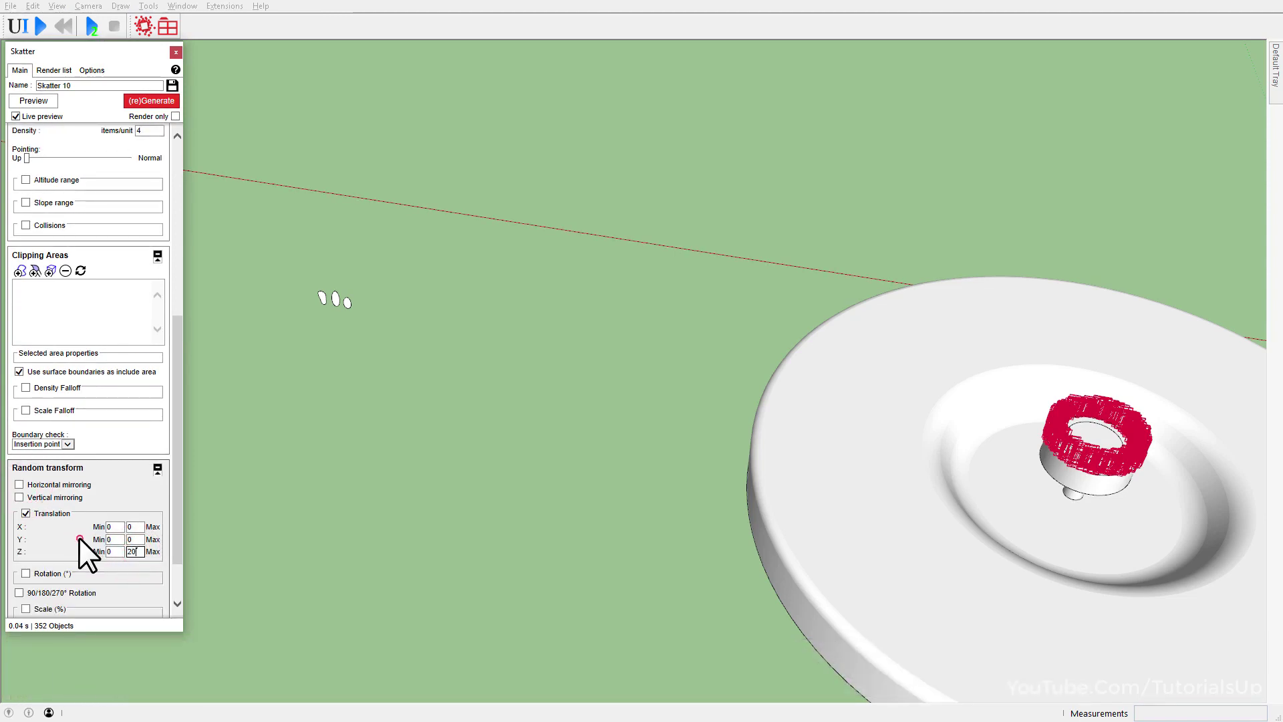
pyautogui.scroll(-1, 82, 535)
# Enable random scaling with a minimum droplet scale of 100%.
pyautogui.click(25, 547)
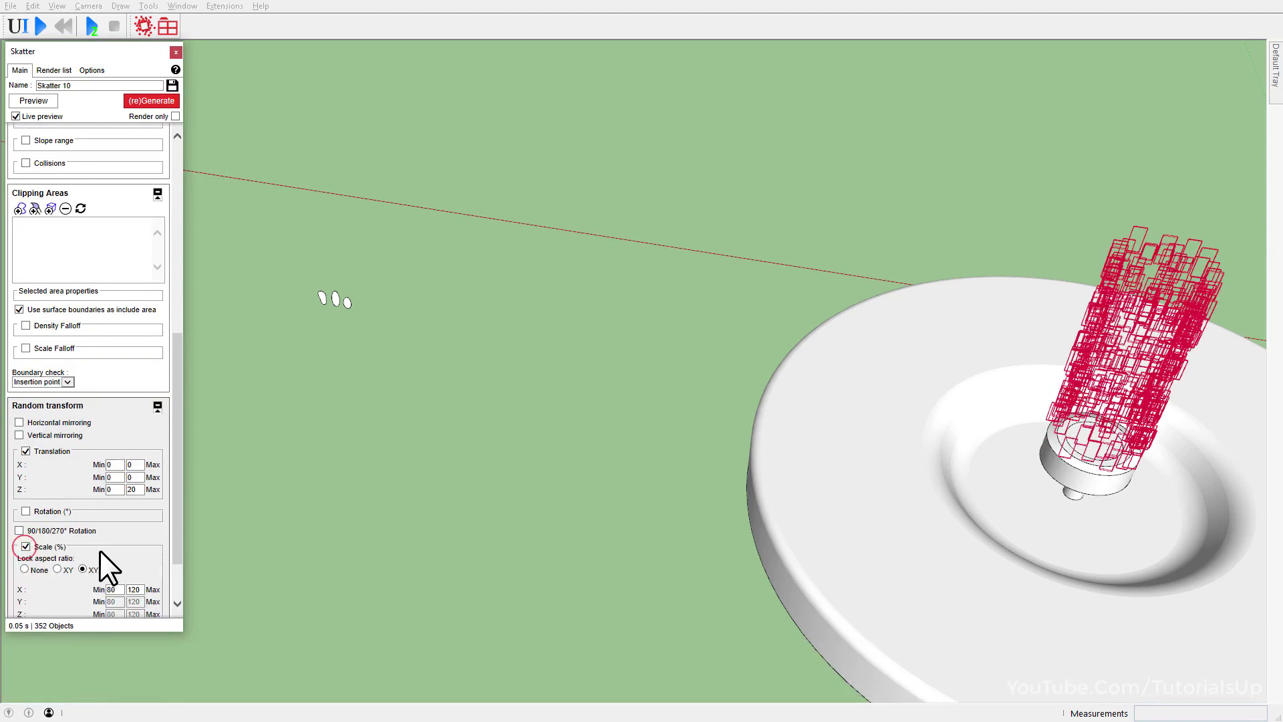
pyautogui.scroll(-1, 110, 543)
pyautogui.write('20')
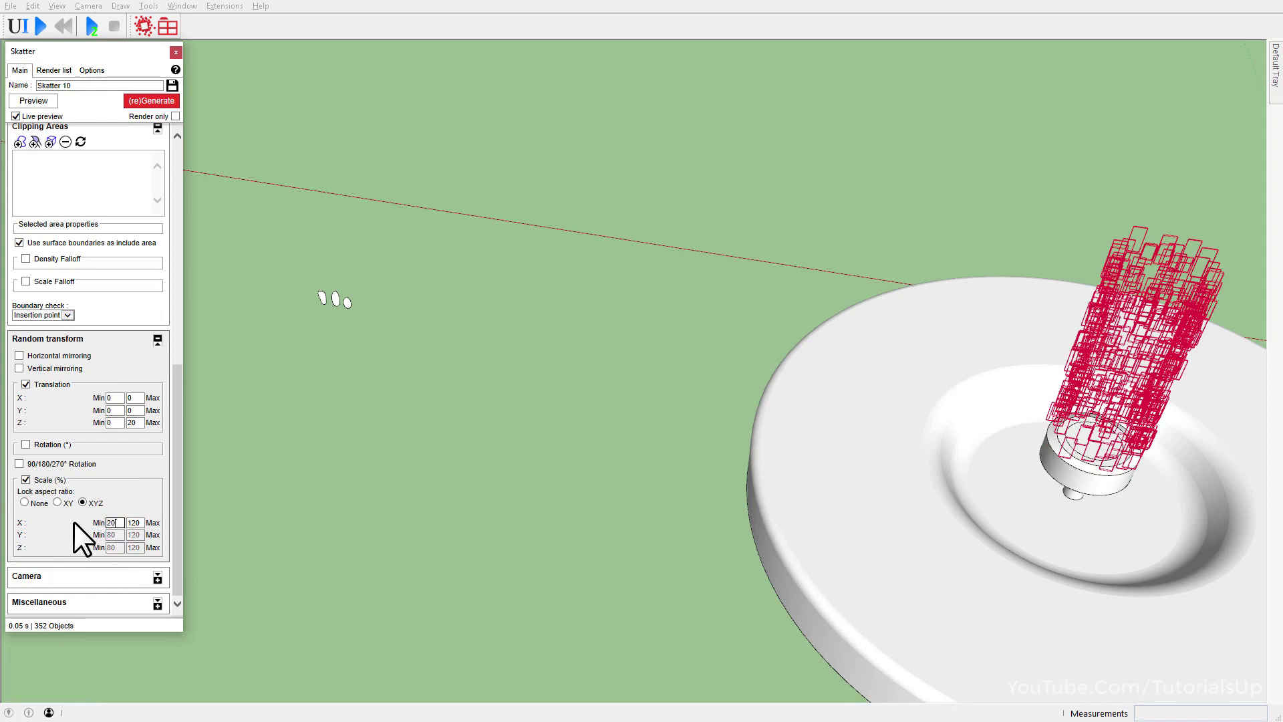
pyautogui.write('100')
pyautogui.press('Return')
pyautogui.scroll(1, 102, 469)
pyautogui.scroll(4, 102, 470)
pyautogui.scroll(1, 102, 469)
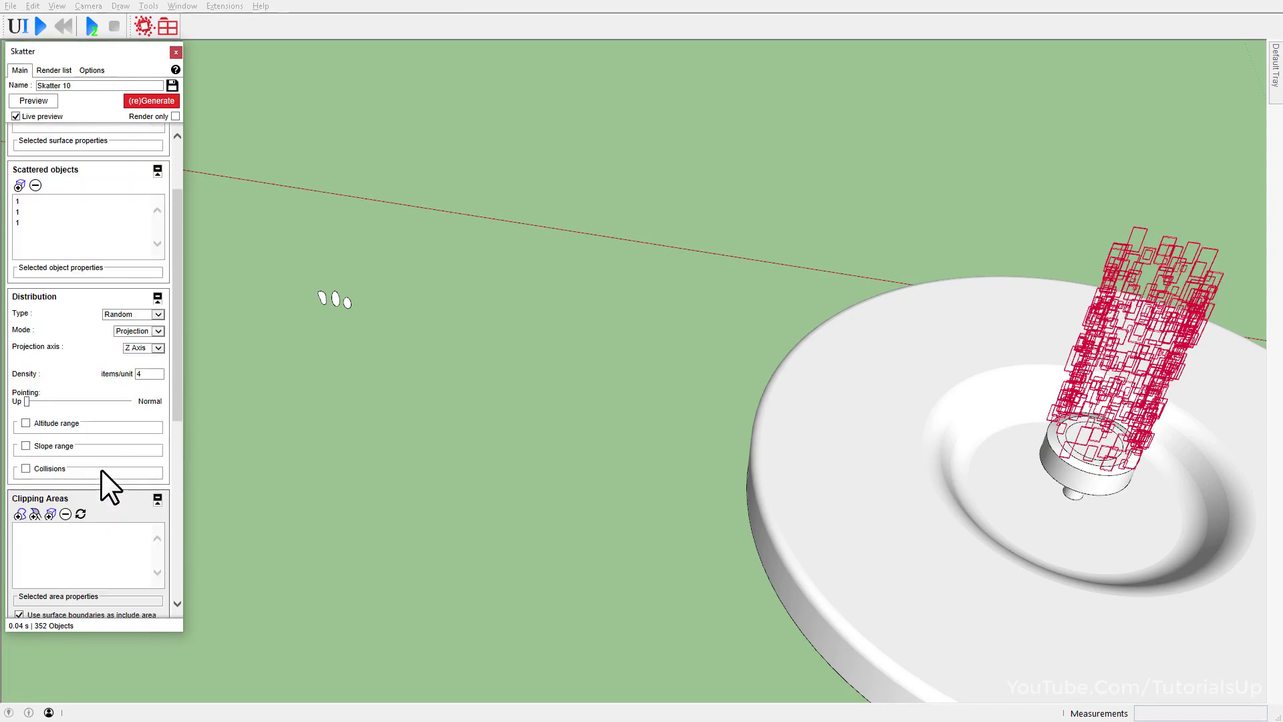
pyautogui.scroll(1, 102, 469)
pyautogui.scroll(-1, 303, 556)
pyautogui.scroll(-2, 303, 556)
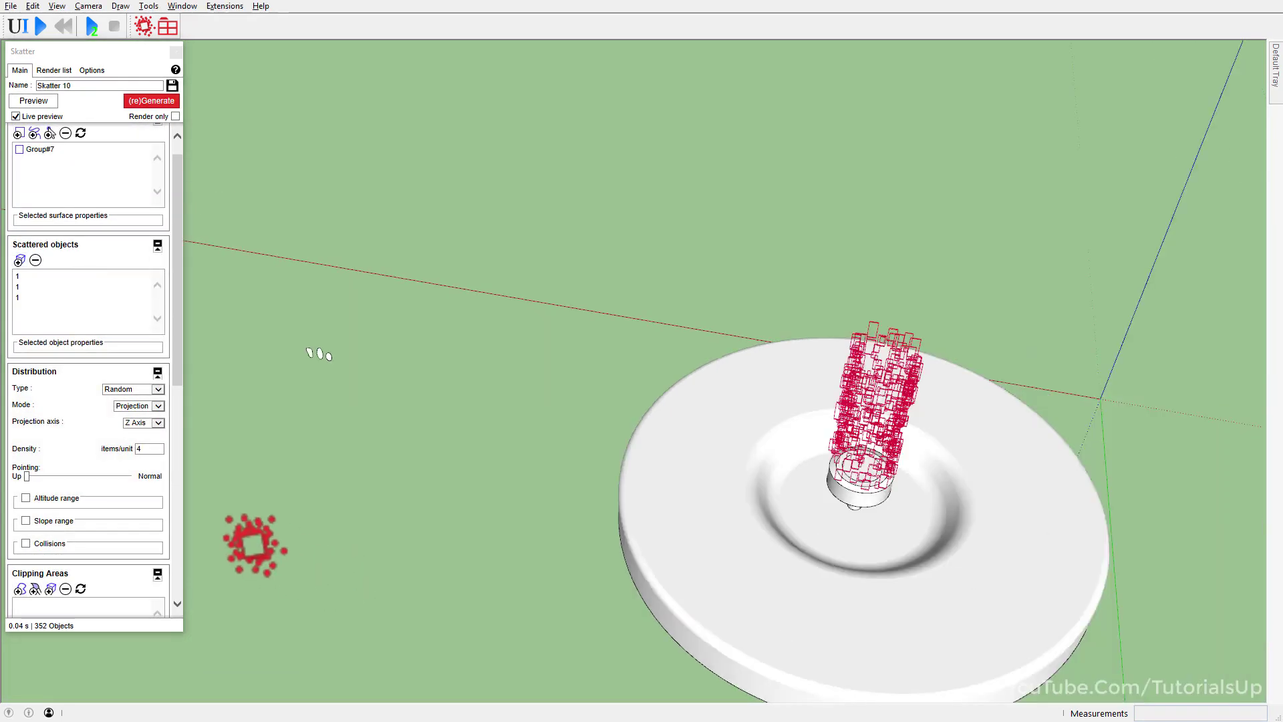
# Slide Pointing toward Normal and generate the droplets as real objects.
pyautogui.moveTo(304, 556); pyautogui.dragTo(415, 348, button='middle')
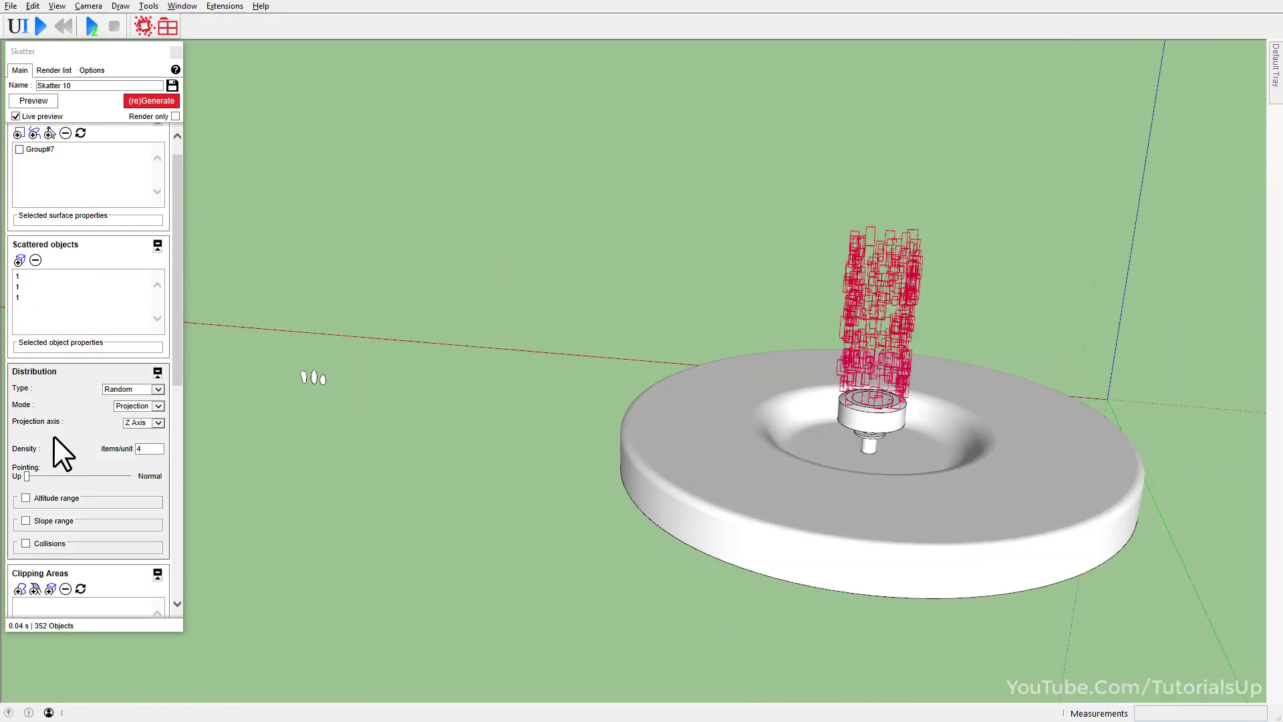
pyautogui.moveTo(26, 475); pyautogui.dragTo(129, 477)
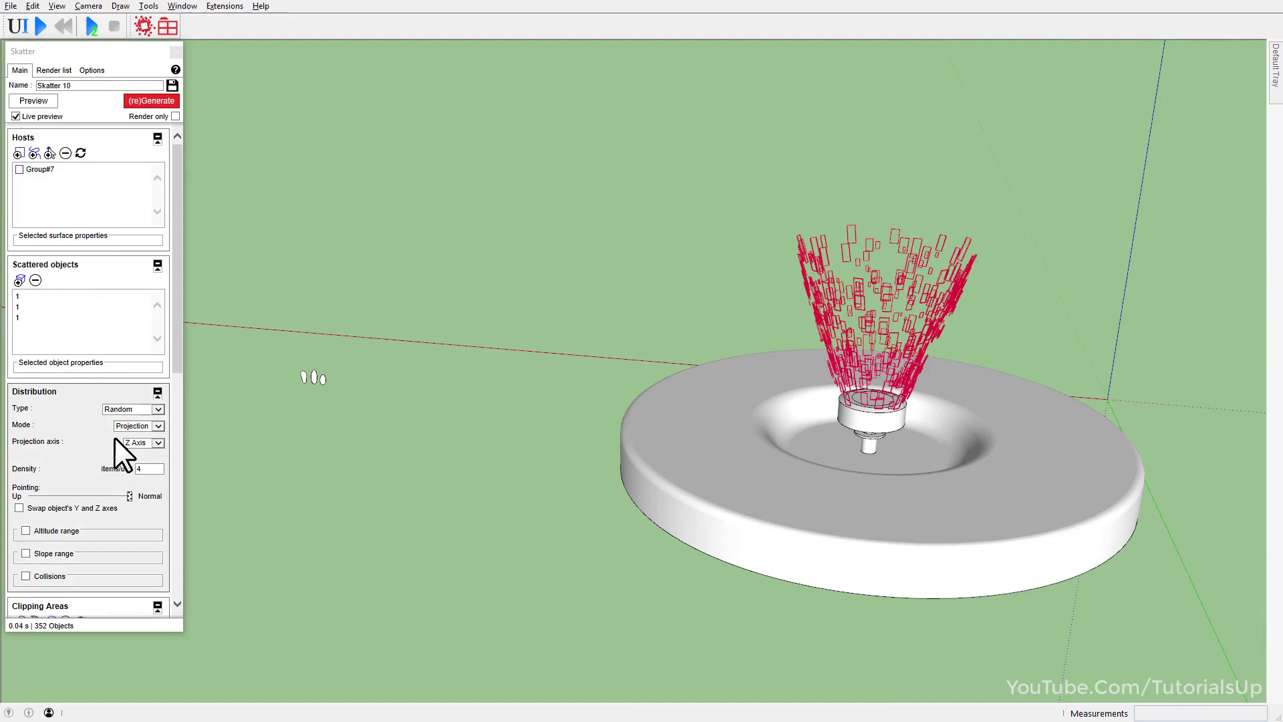
pyautogui.click(161, 105)
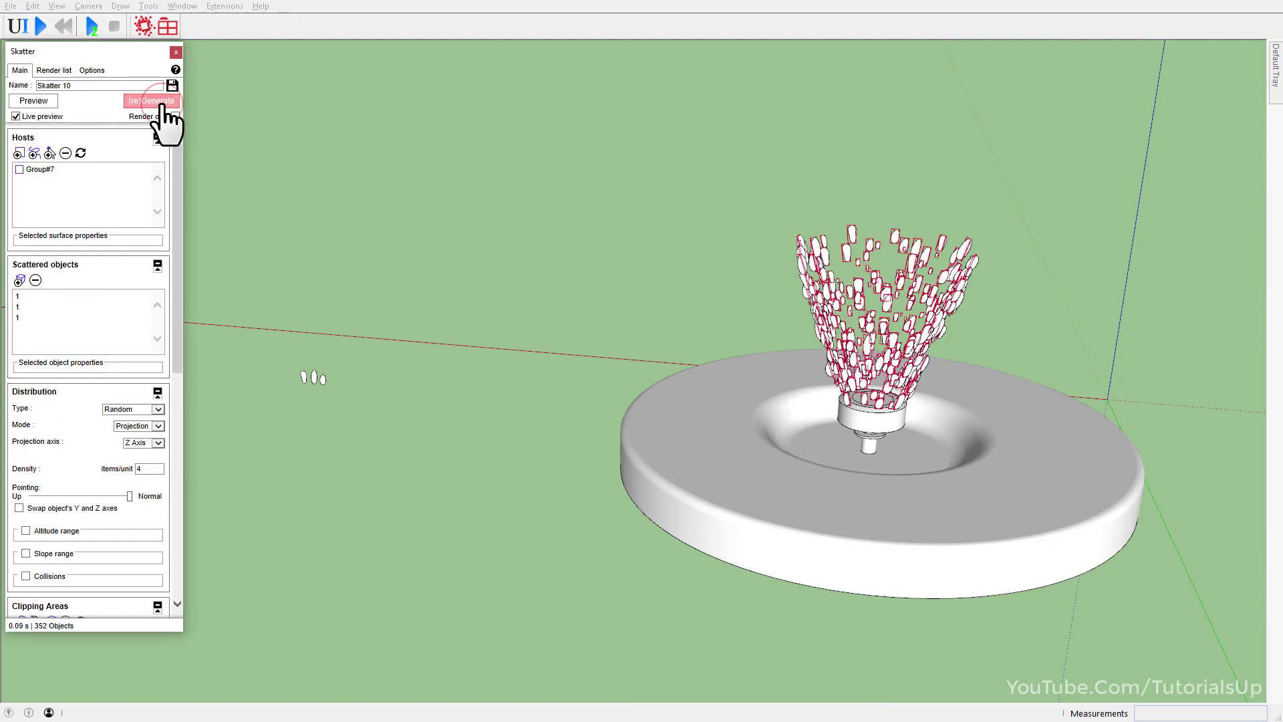
# Close Skatter and explode the generated droplet group into separate droplets.
pyautogui.click(175, 52)
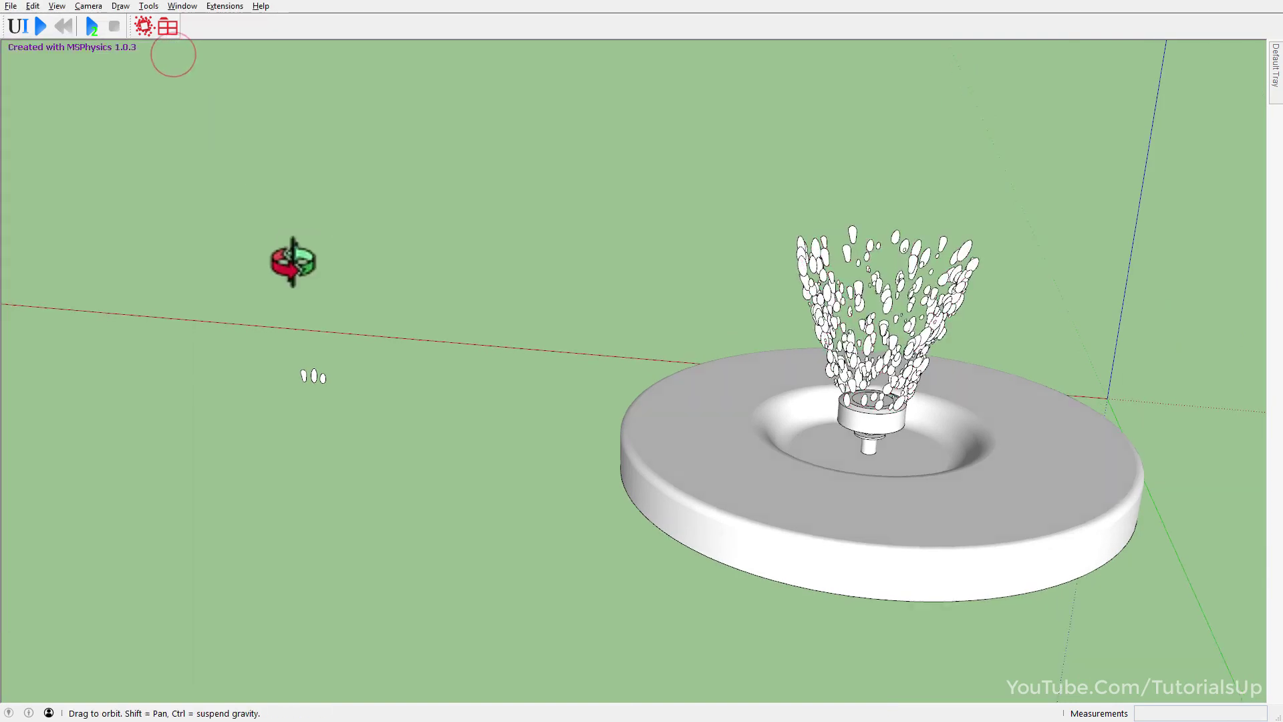
pyautogui.scroll(-2, 279, 343)
pyautogui.scroll(1, 832, 375)
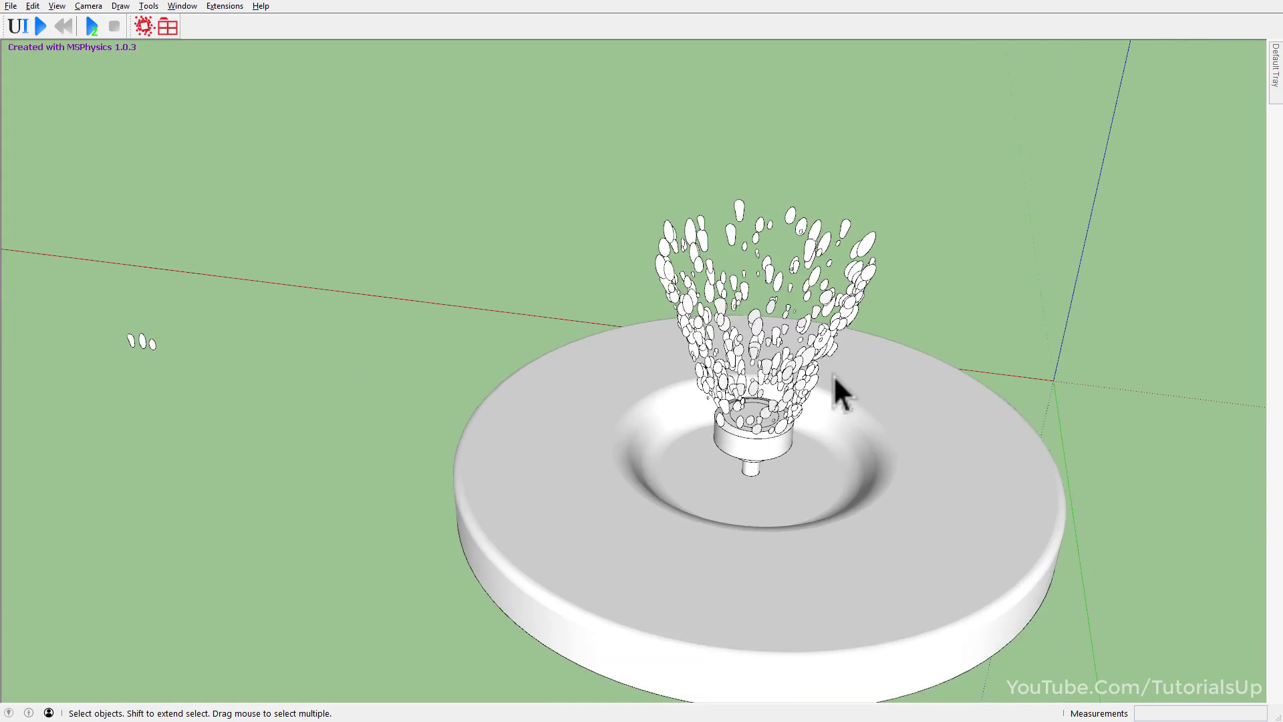
pyautogui.click(824, 334)
pyautogui.scroll(-1, 709, 348)
pyautogui.scroll(-1, 738, 331)
pyautogui.rightClick(748, 340)
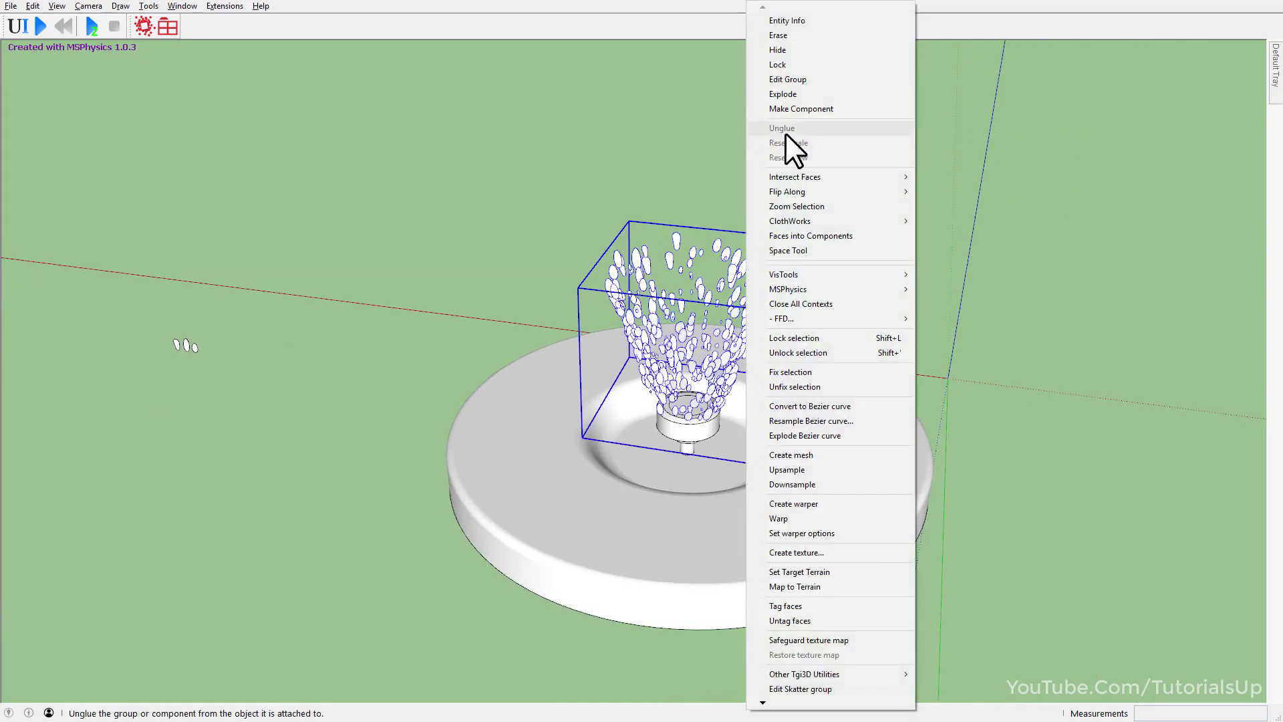
pyautogui.click(795, 94)
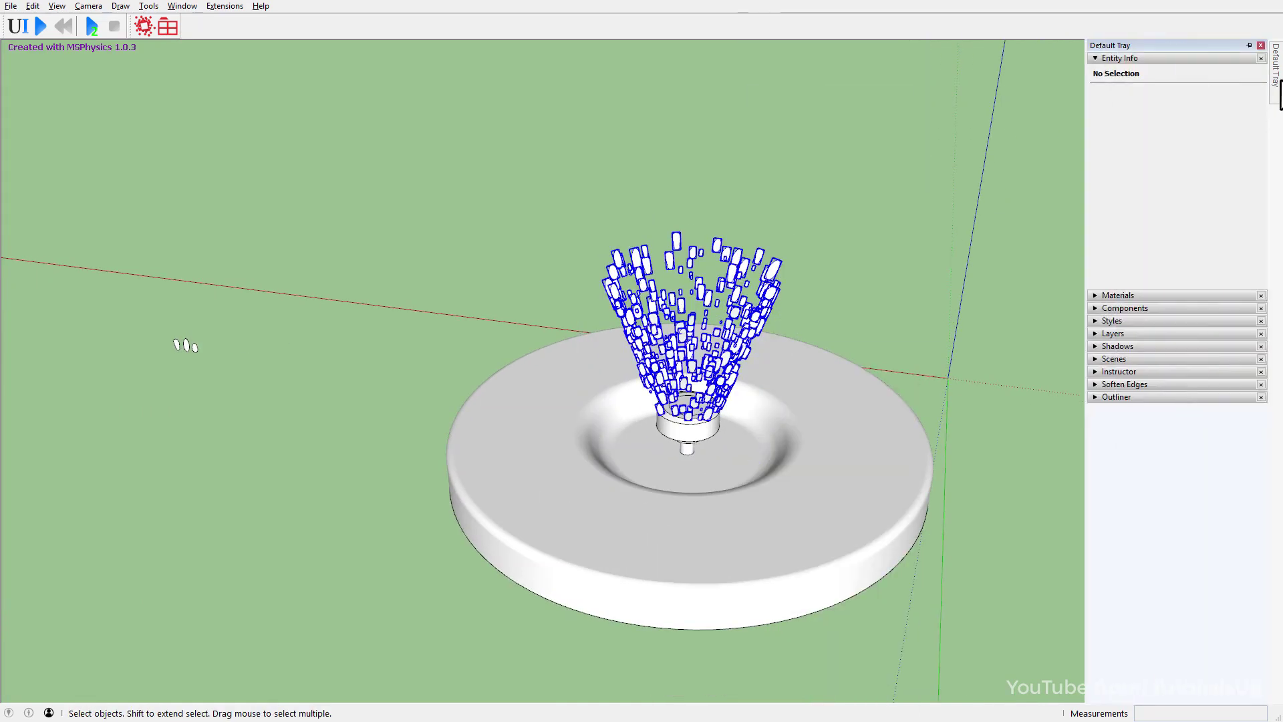
# Check the droplets in Entity Info, test-run and reset the spray, then open MSPhysics settings.
pyautogui.click(1210, 111)
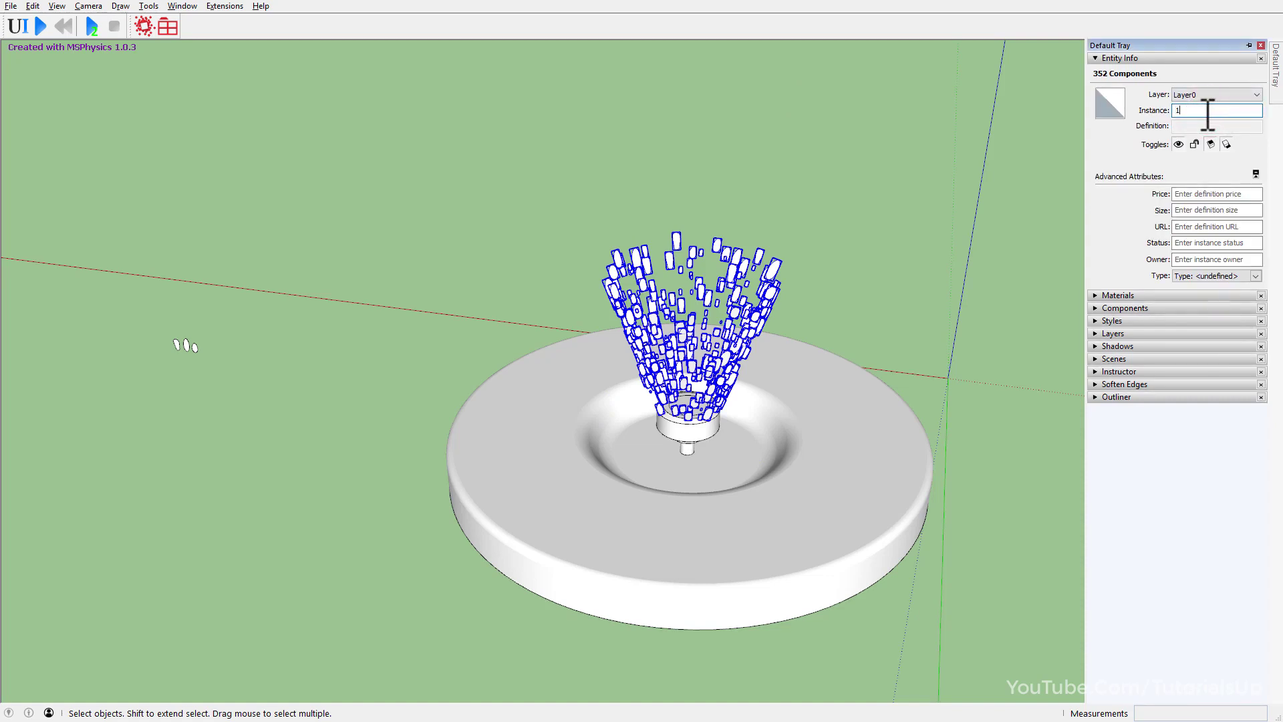
pyautogui.click(1009, 191)
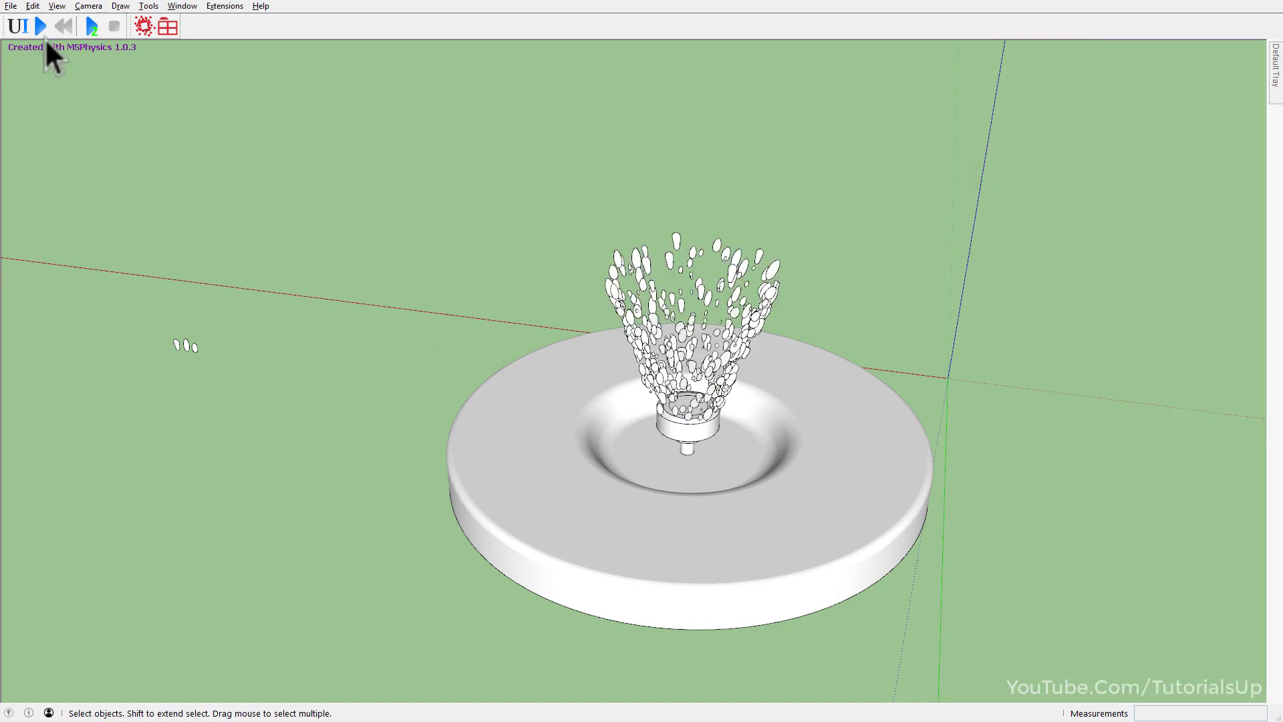
pyautogui.click(42, 28)
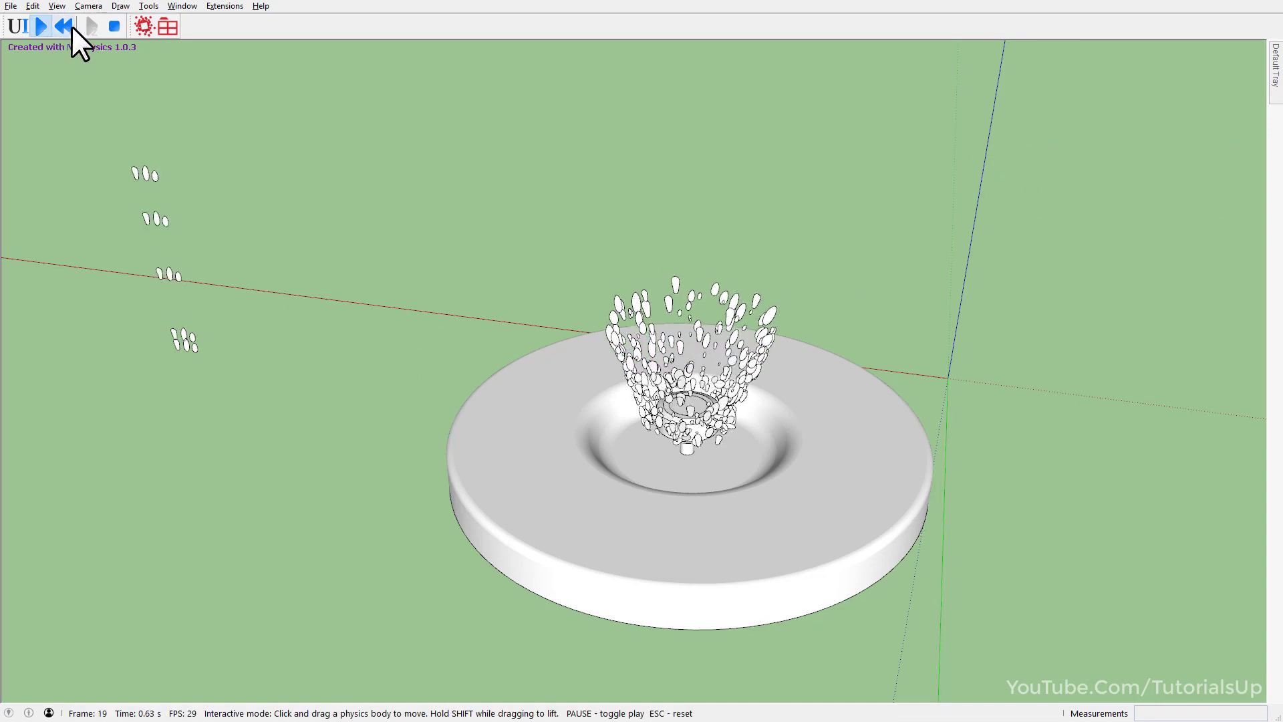
pyautogui.click(60, 27)
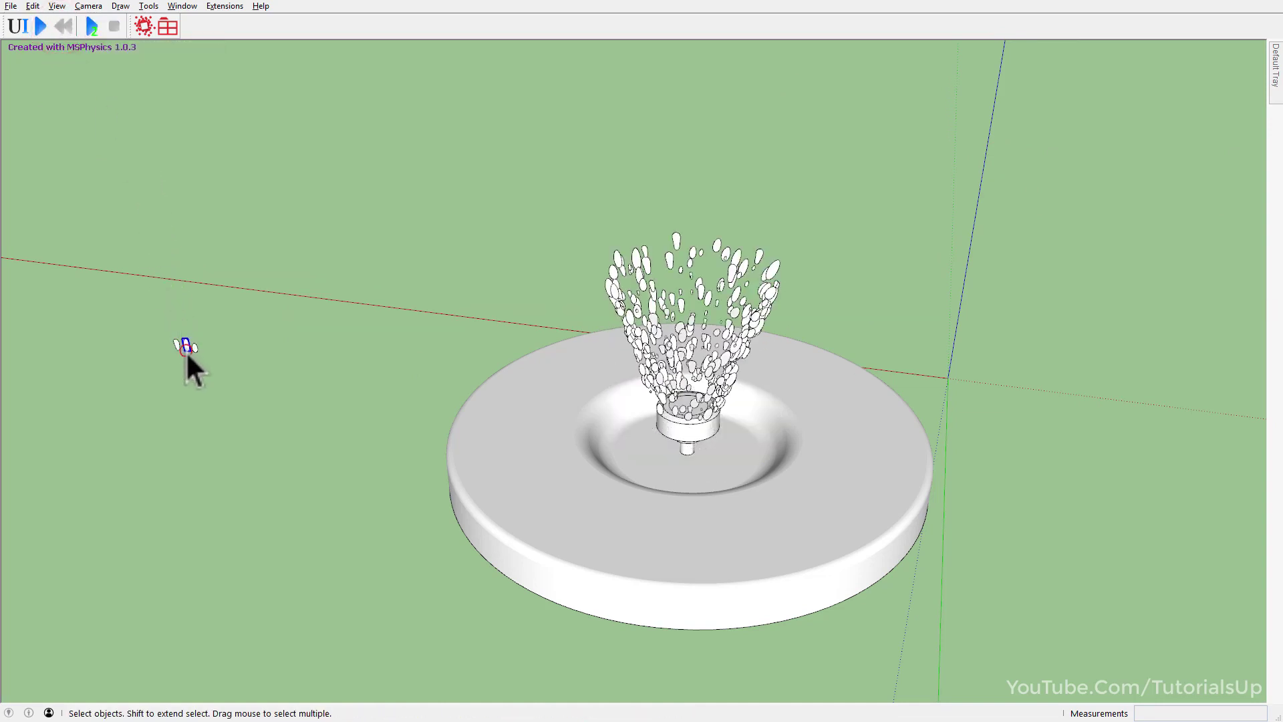
pyautogui.click(17, 27)
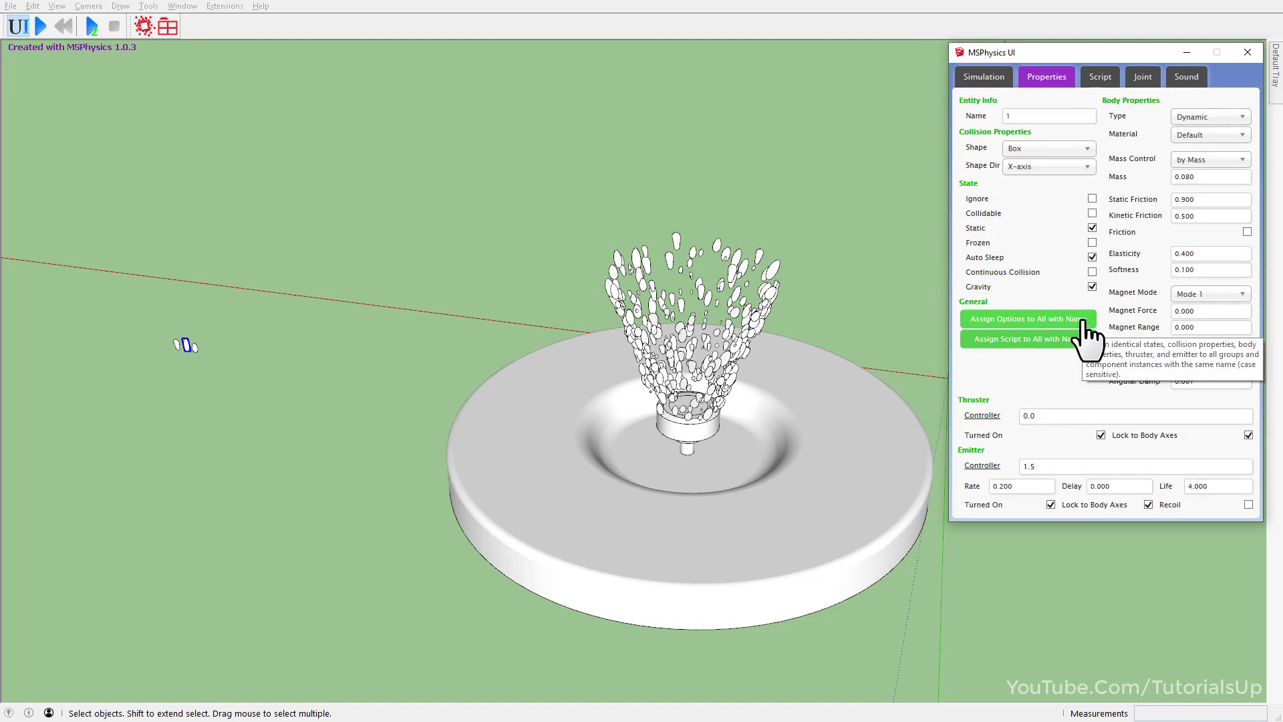
pyautogui.click(905, 312)
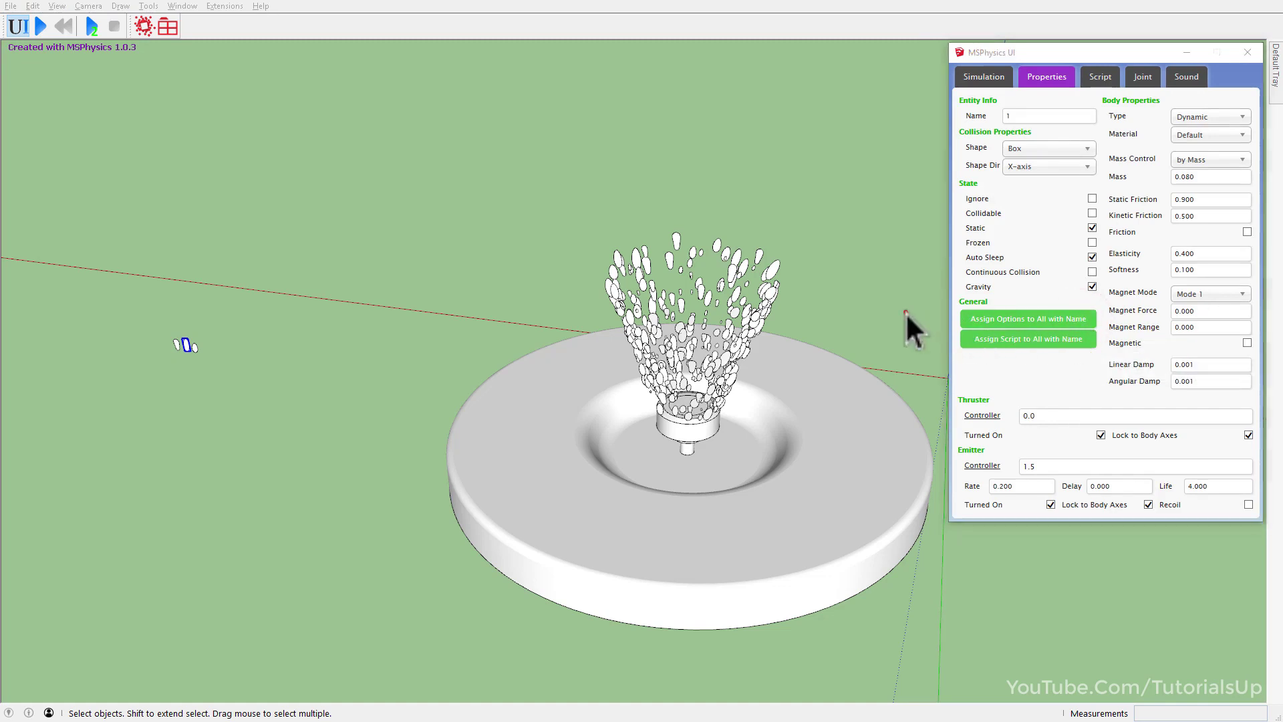
pyautogui.click(40, 26)
pyautogui.scroll(-3, 467, 530)
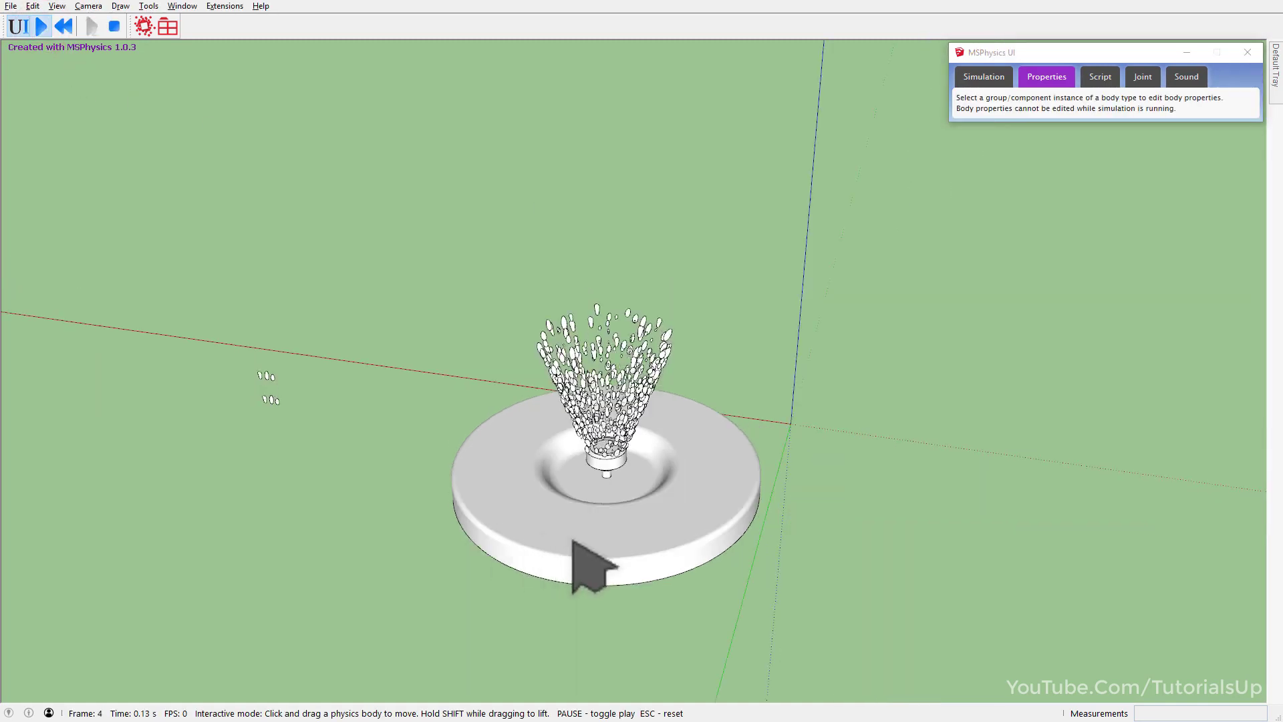
pyautogui.moveTo(587, 564)
pyautogui.mouseDown(button='middle')
pyautogui.moveTo(592, 453)
pyautogui.moveTo(664, 363)
pyautogui.mouseUp(button='middle')
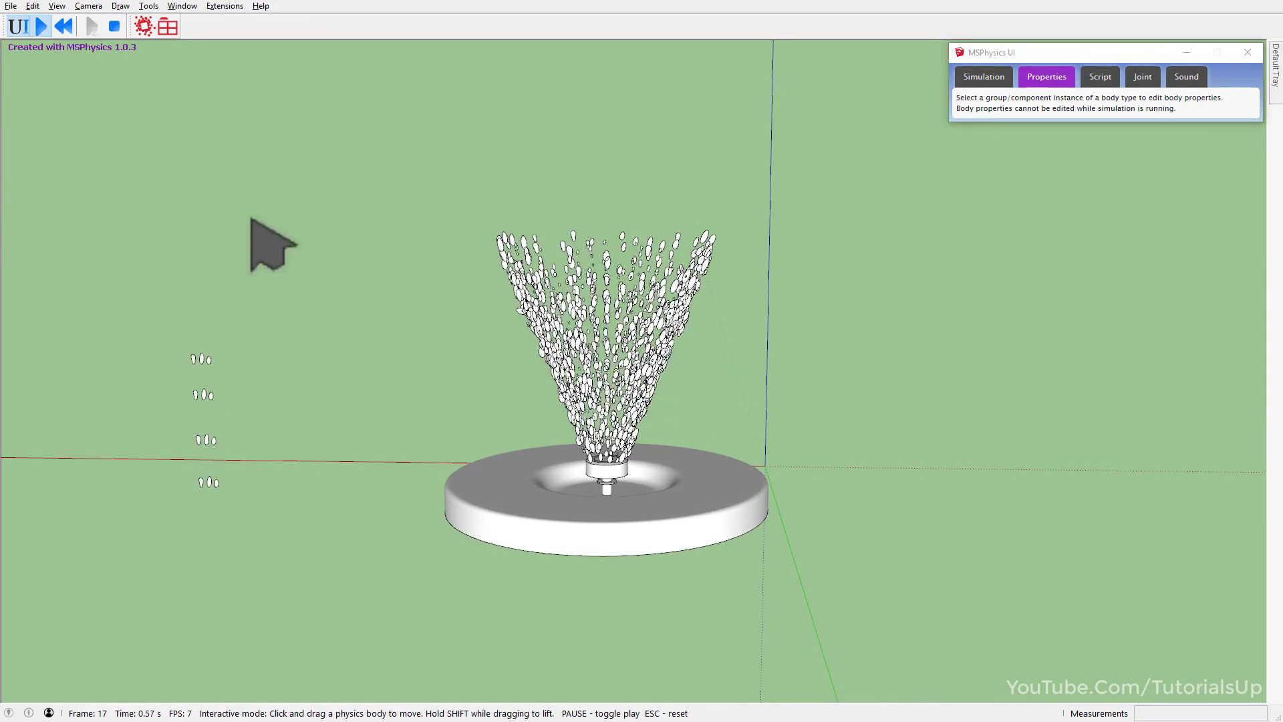
pyautogui.click(63, 26)
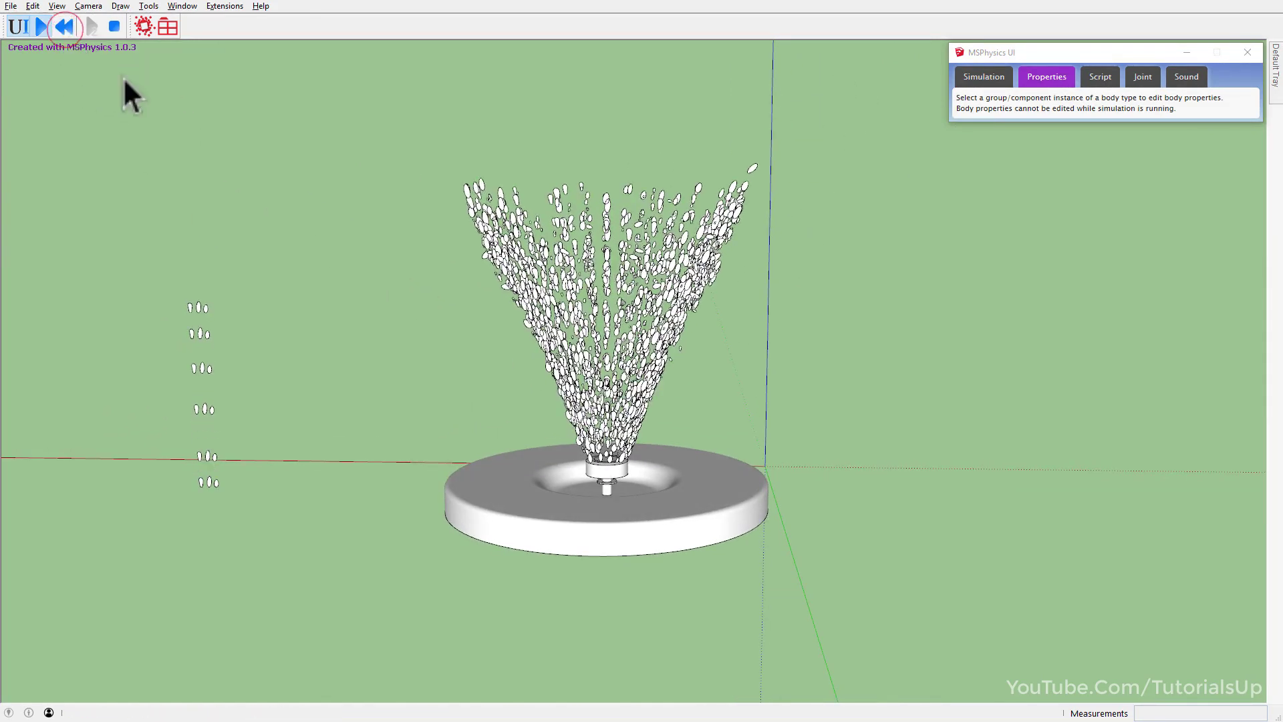
pyautogui.moveTo(744, 405)
pyautogui.mouseDown(button='middle')
pyautogui.moveTo(744, 635)
pyautogui.moveTo(748, 395)
pyautogui.moveTo(701, 571)
pyautogui.mouseUp(button='middle')
# Copy the three source droplets to a spot beside the originals.
pyautogui.scroll(2, 701, 366)
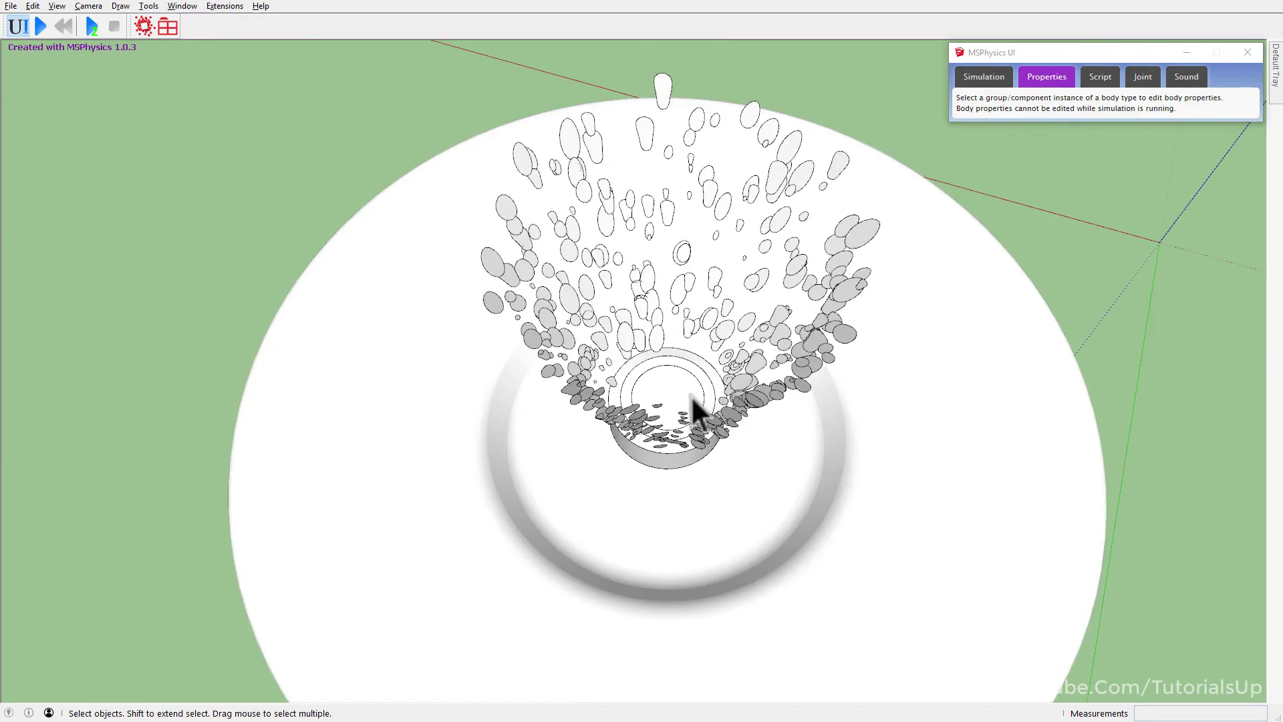
pyautogui.scroll(-2, 689, 404)
pyautogui.moveTo(688, 404)
pyautogui.mouseDown(button='middle')
pyautogui.moveTo(665, 335)
pyautogui.moveTo(831, 470)
pyautogui.mouseUp(button='middle')
pyautogui.scroll(2, 143, 307)
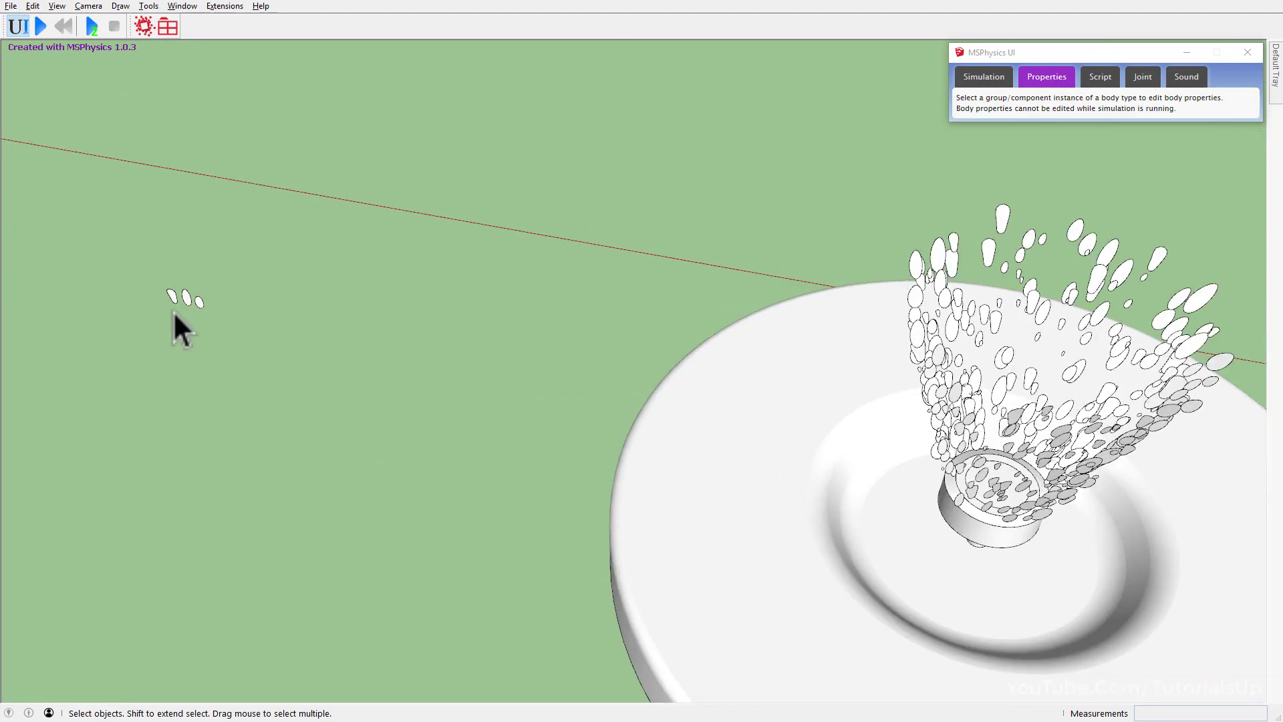
pyautogui.keyDown('shift'); pyautogui.moveTo(516, 385); pyautogui.dragTo(707, 424, button='middle'); pyautogui.keyUp('shift')
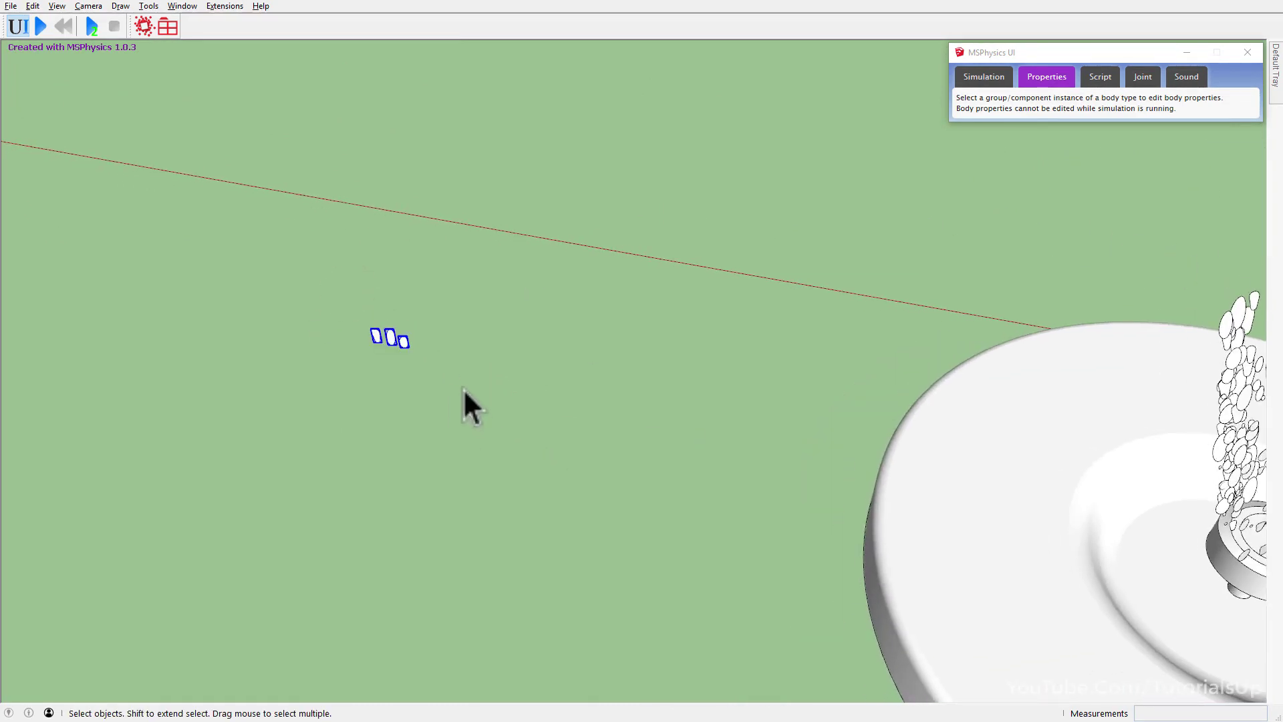
pyautogui.press('m')
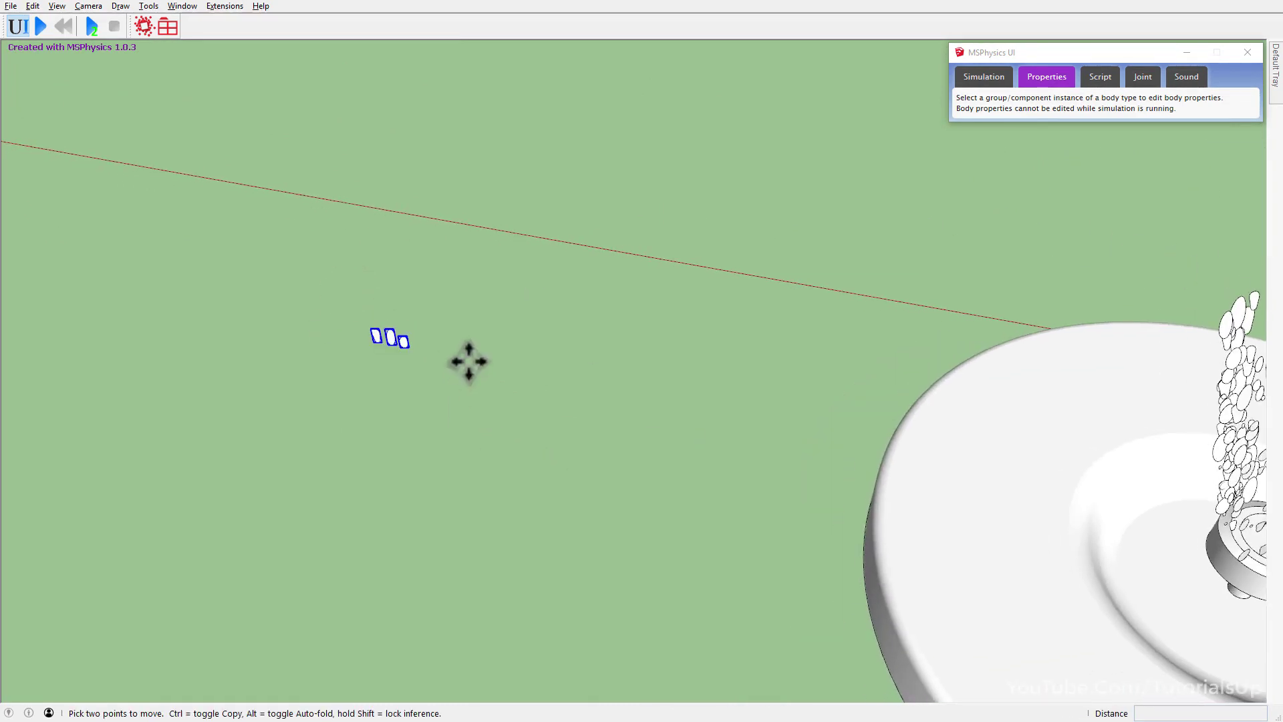
pyautogui.click(467, 364)
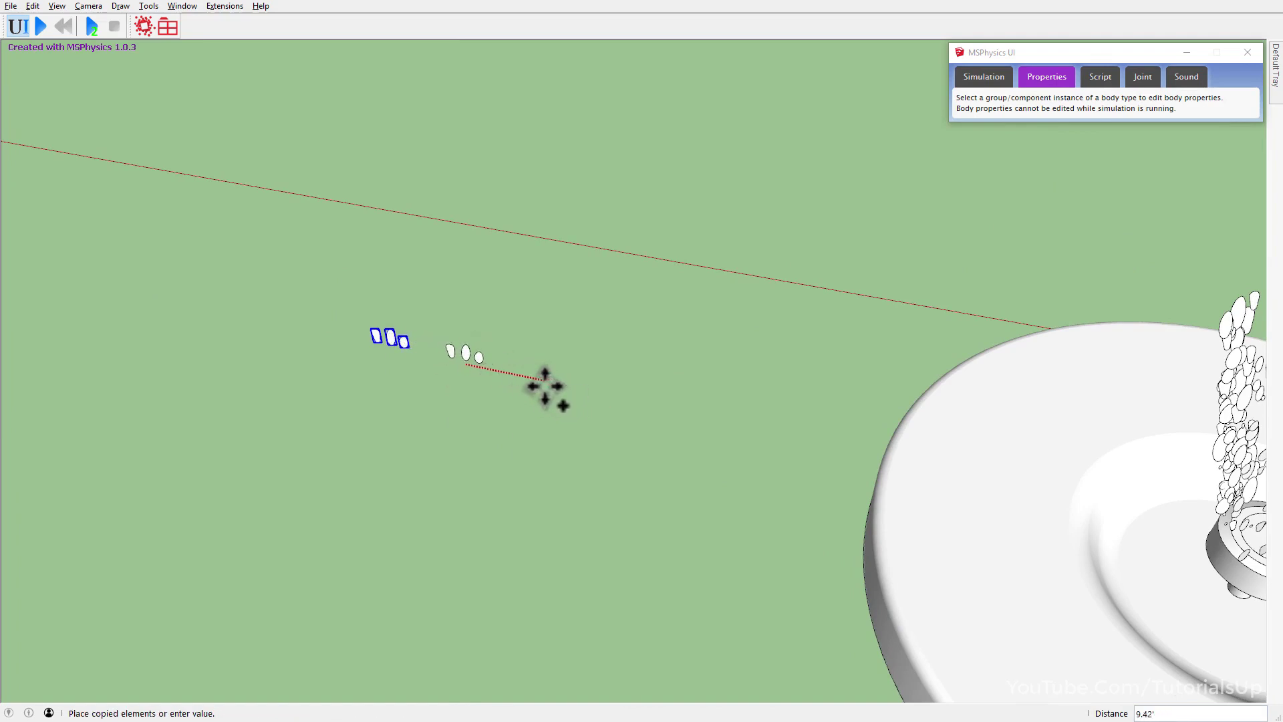
pyautogui.click(538, 379)
pyautogui.press('space')
# Make the copied droplets unique and select the three copies.
pyautogui.scroll(3, 471, 344)
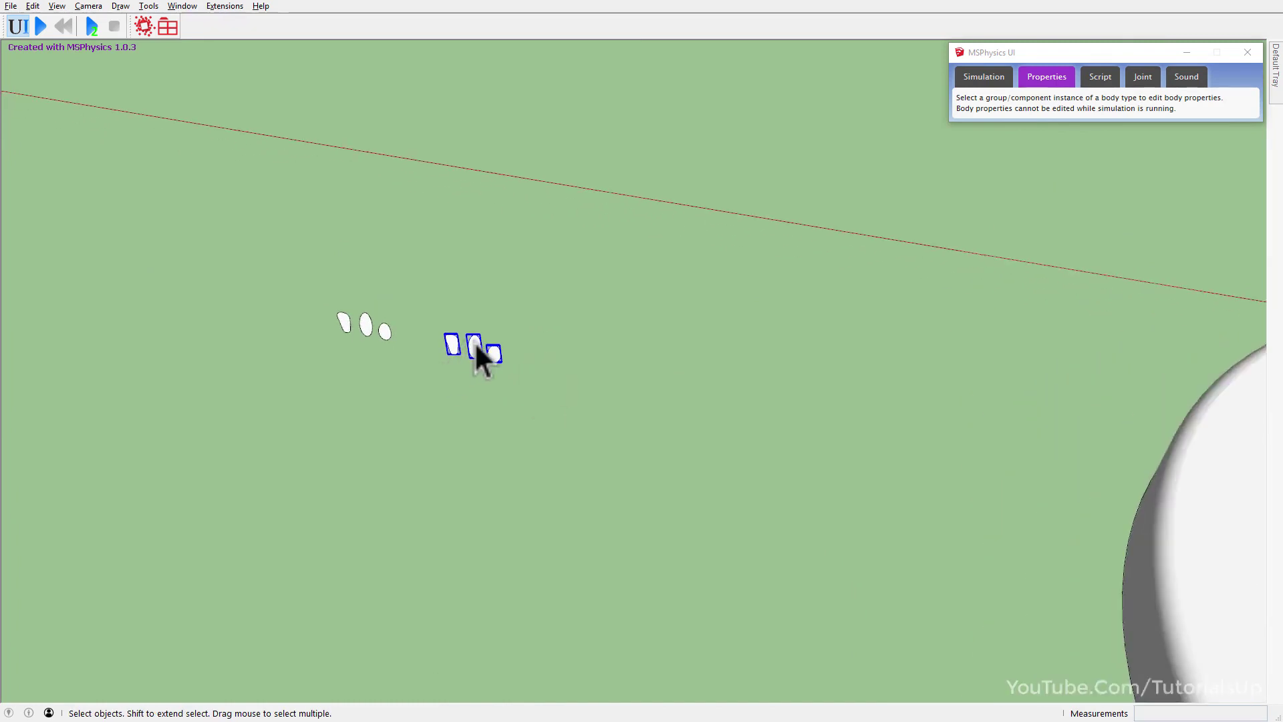
pyautogui.rightClick(474, 343)
pyautogui.click(560, 159)
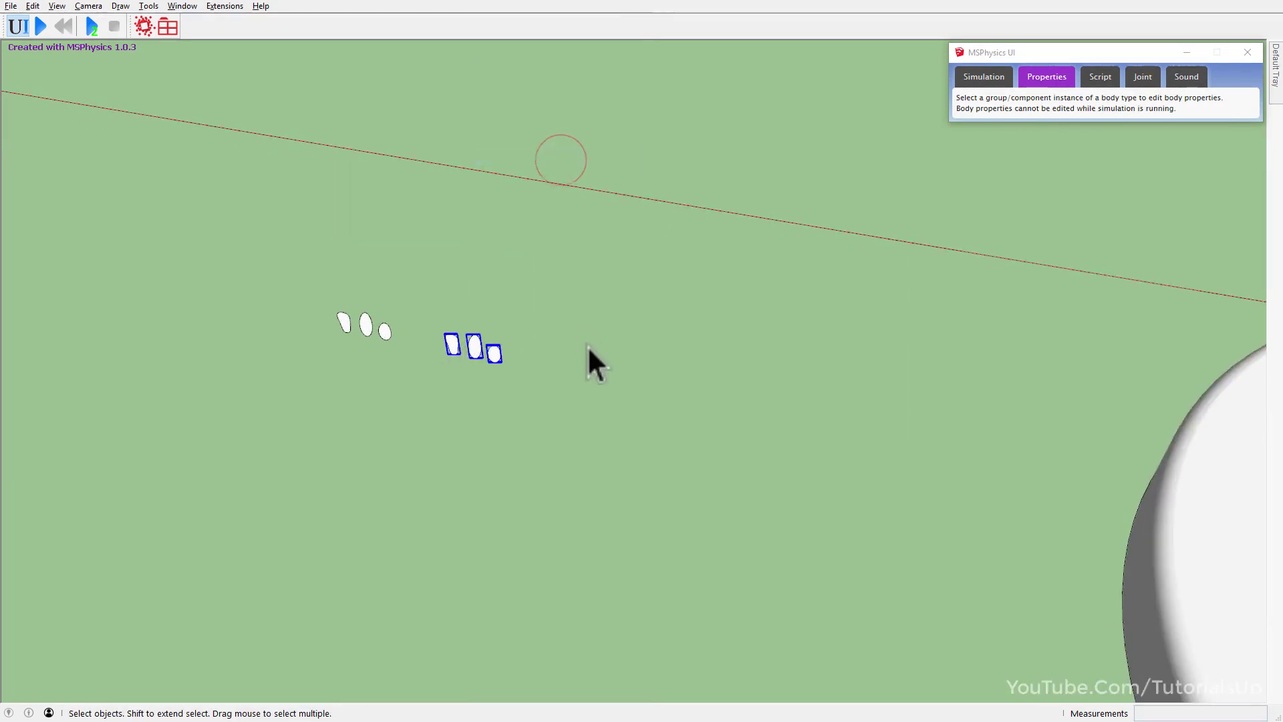
pyautogui.click(588, 347)
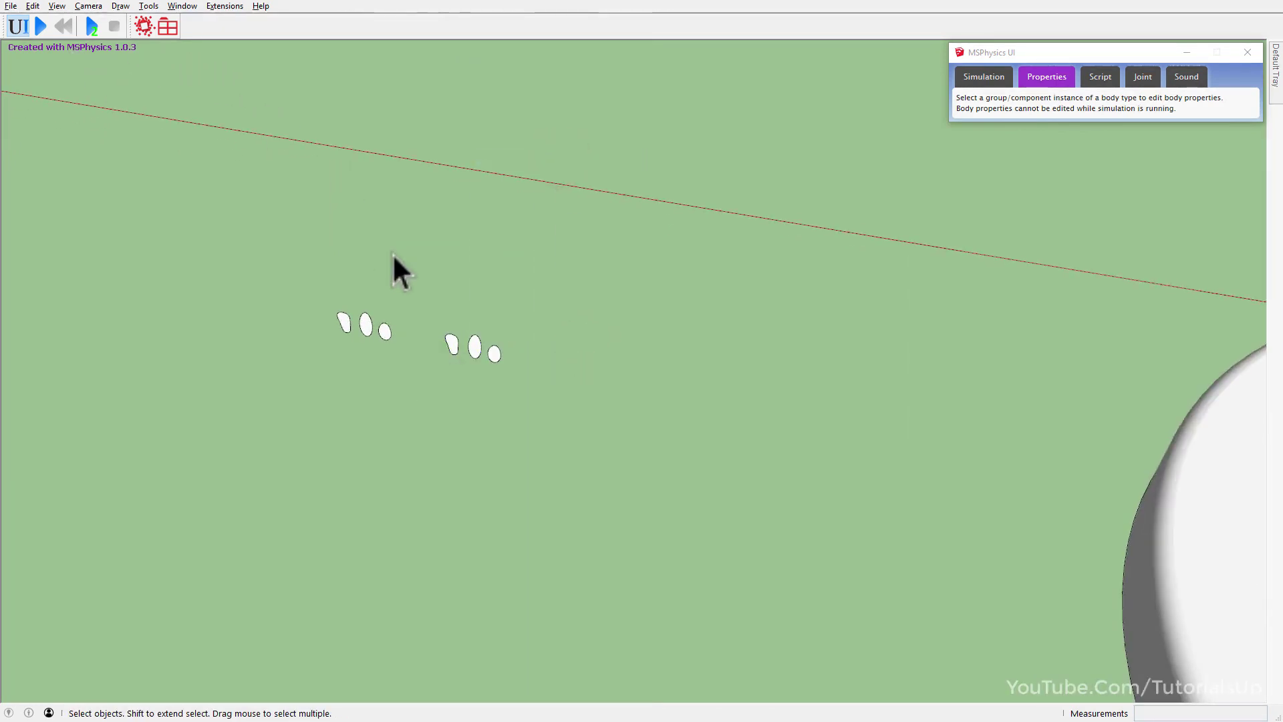
pyautogui.moveTo(410, 298); pyautogui.dragTo(658, 431)
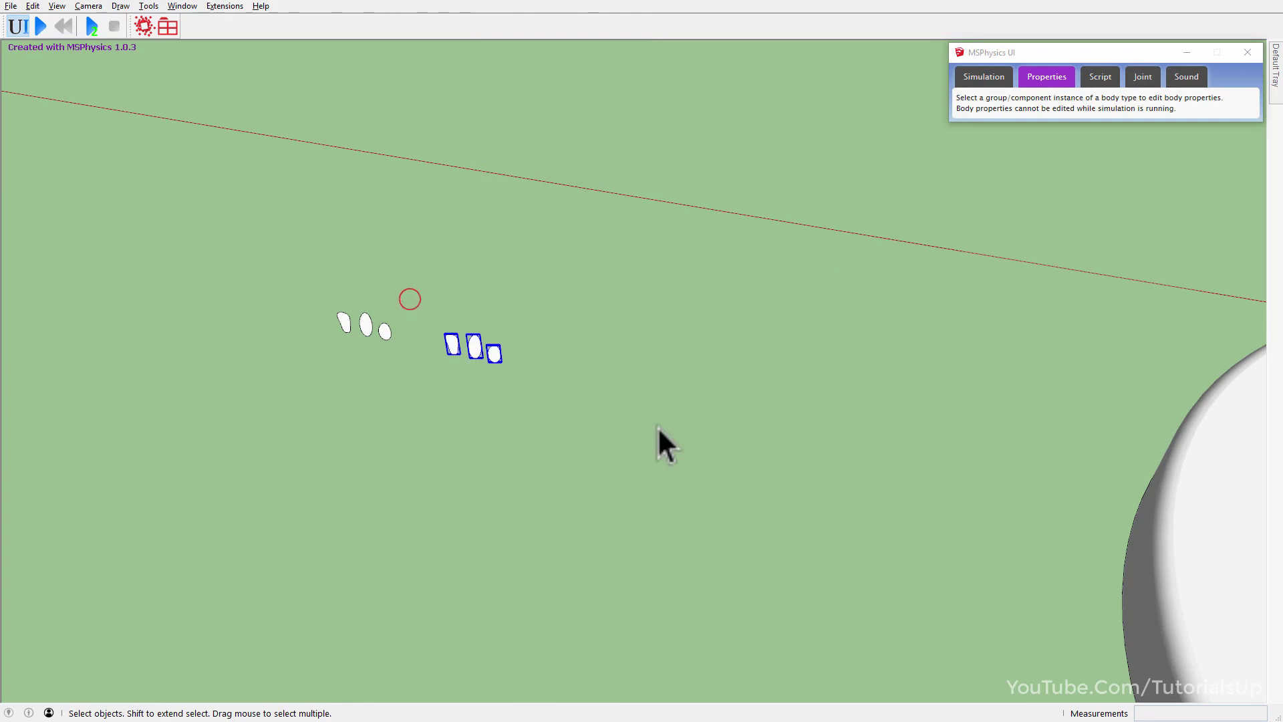
# Close the MSPhysics window and set the copies' instance name to 2.
pyautogui.click(1248, 52)
pyautogui.doubleClick(1192, 109)
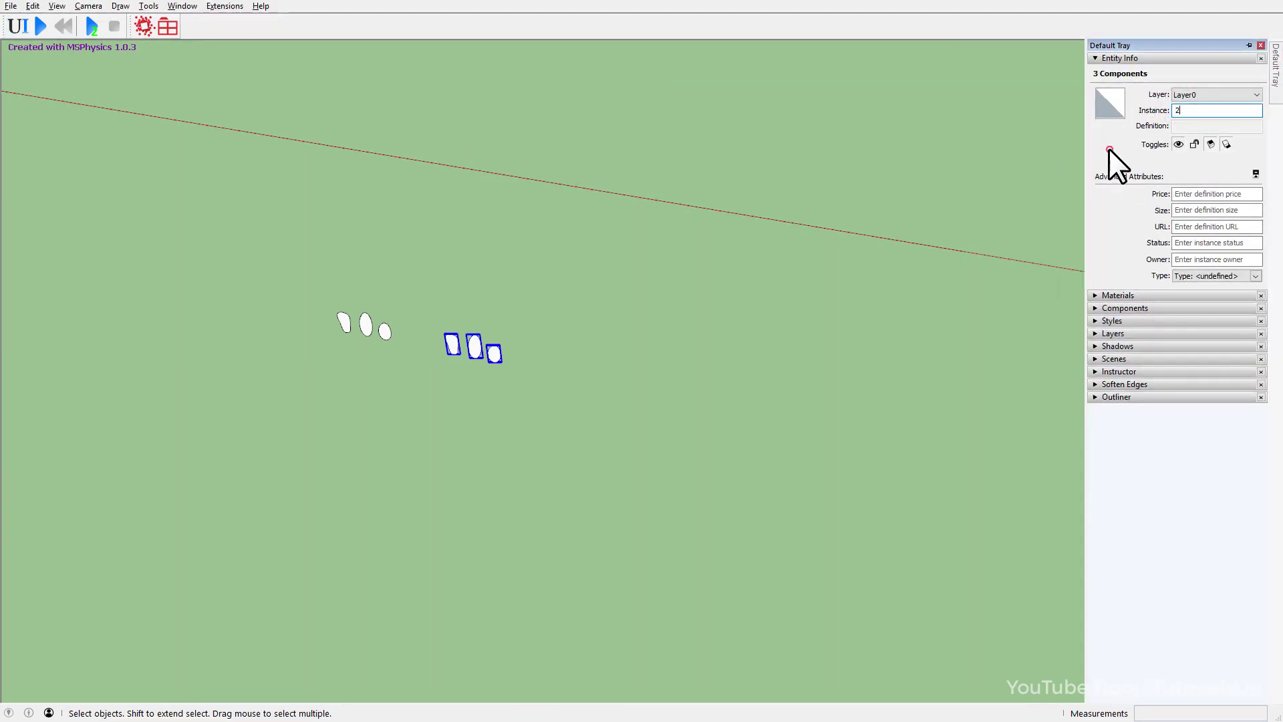
pyautogui.click(977, 185)
pyautogui.scroll(-3, 384, 318)
pyautogui.moveTo(383, 319); pyautogui.dragTo(739, 318, button='middle')
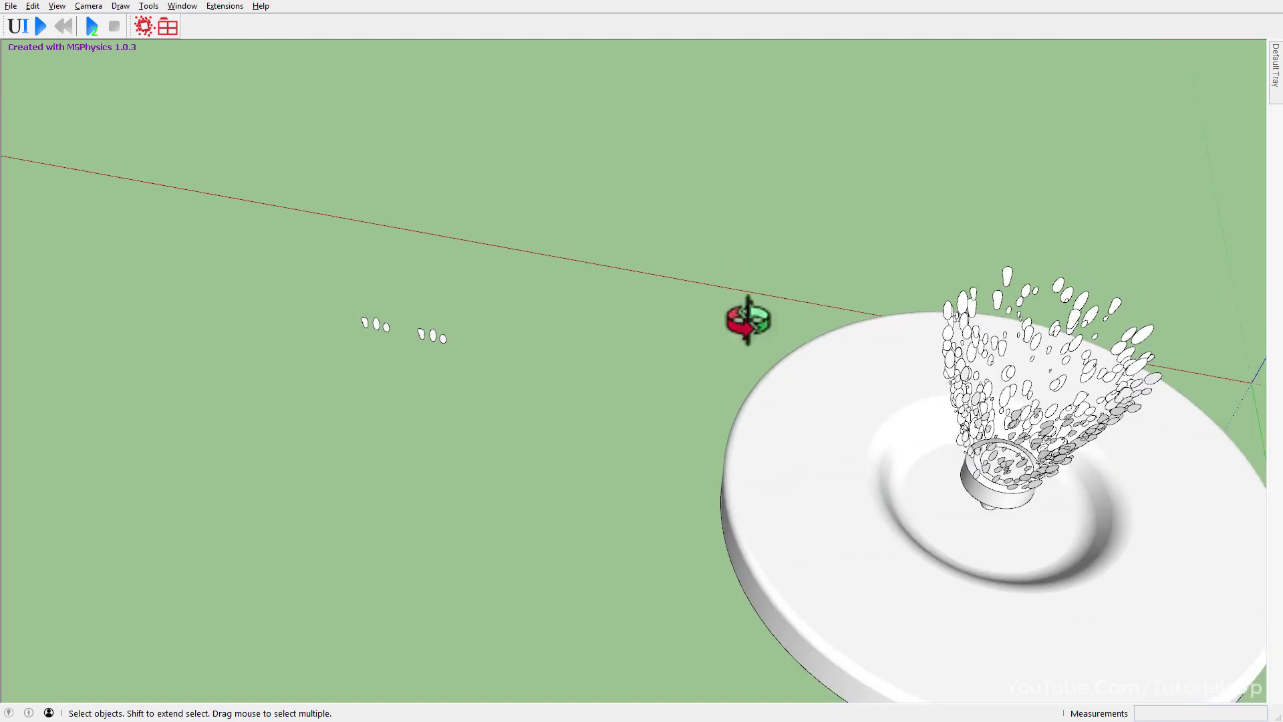
pyautogui.scroll(3, 932, 421)
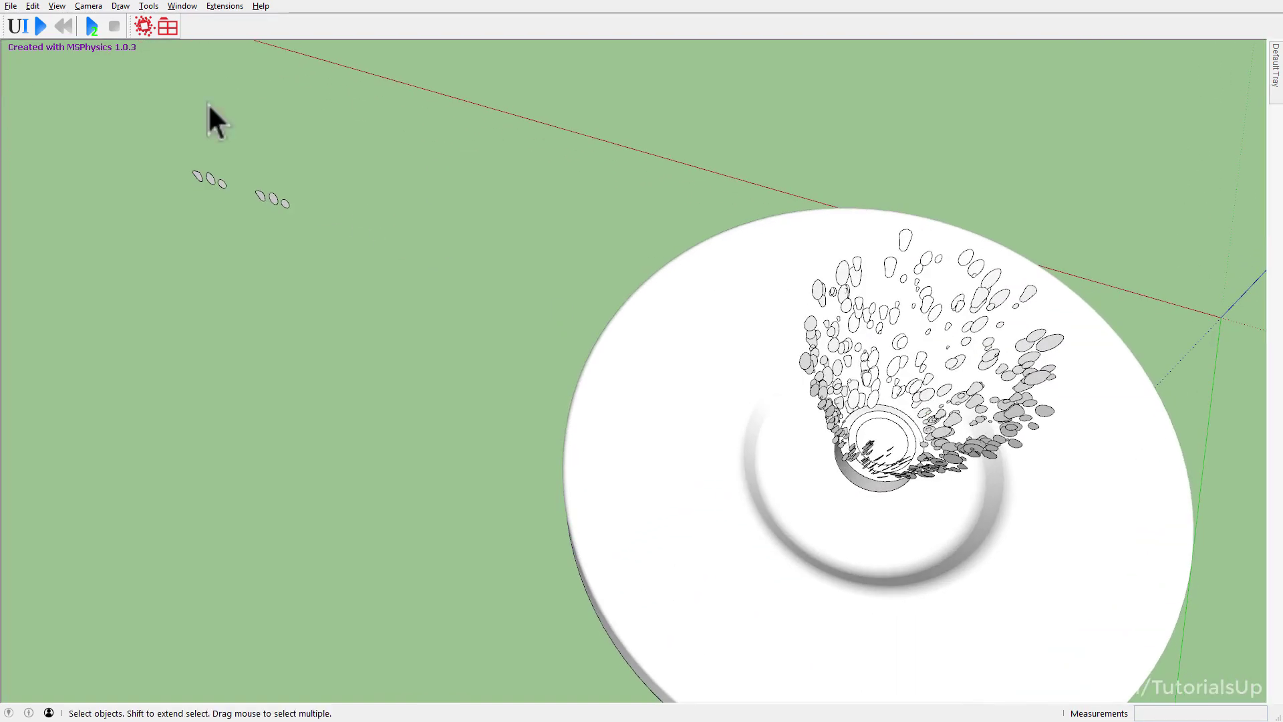
# Reopen Skatter and pick the fountain group as host and the droplets as objects.
pyautogui.click(137, 34)
pyautogui.click(18, 154)
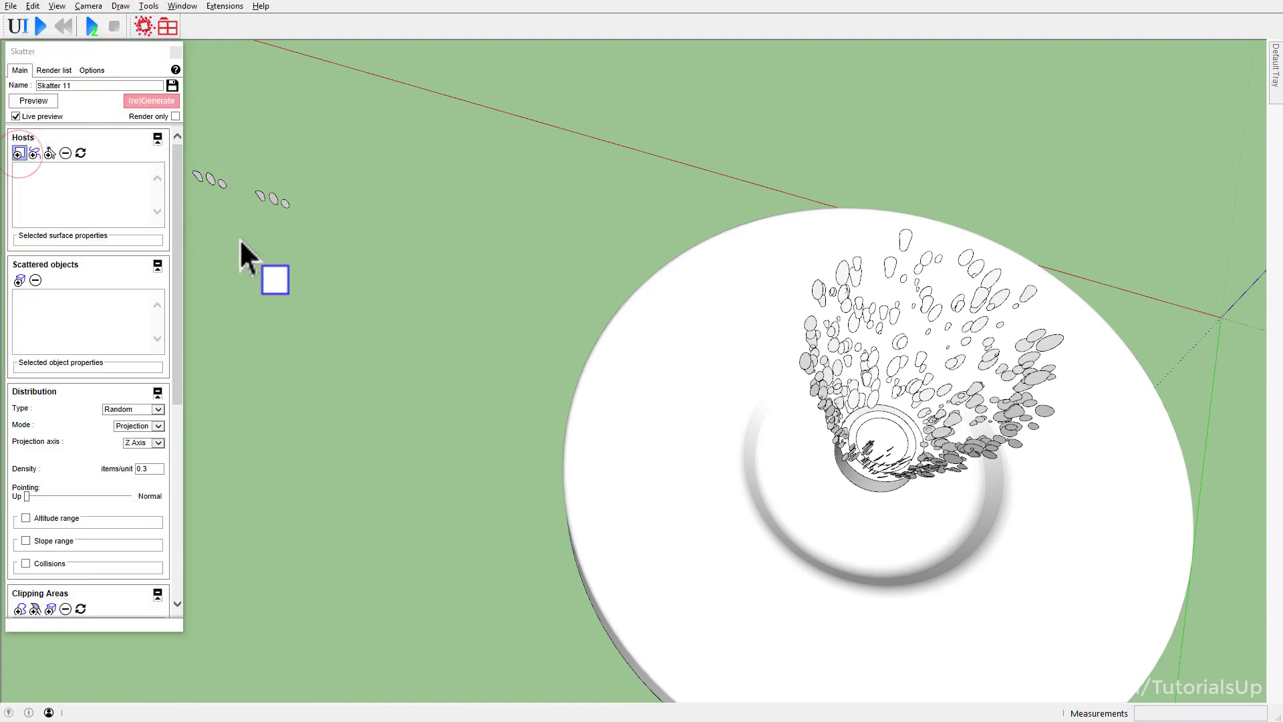
pyautogui.click(887, 453)
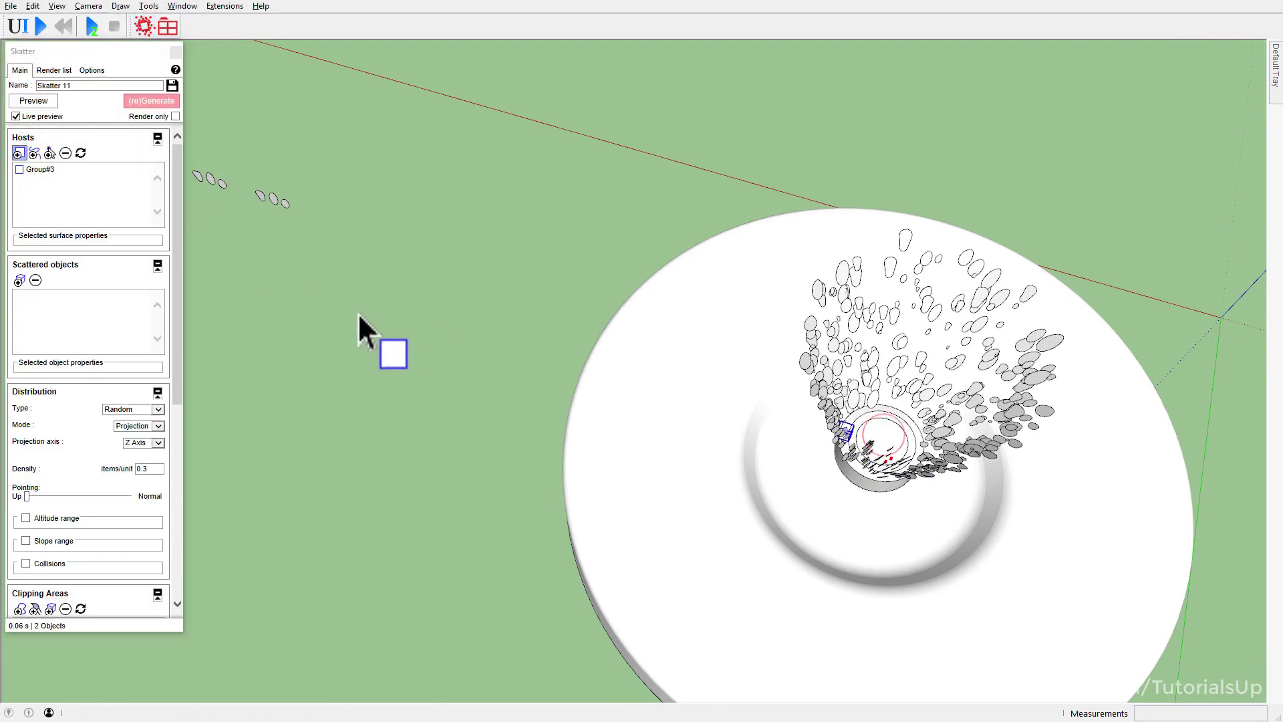
pyautogui.click(19, 281)
pyautogui.click(262, 198)
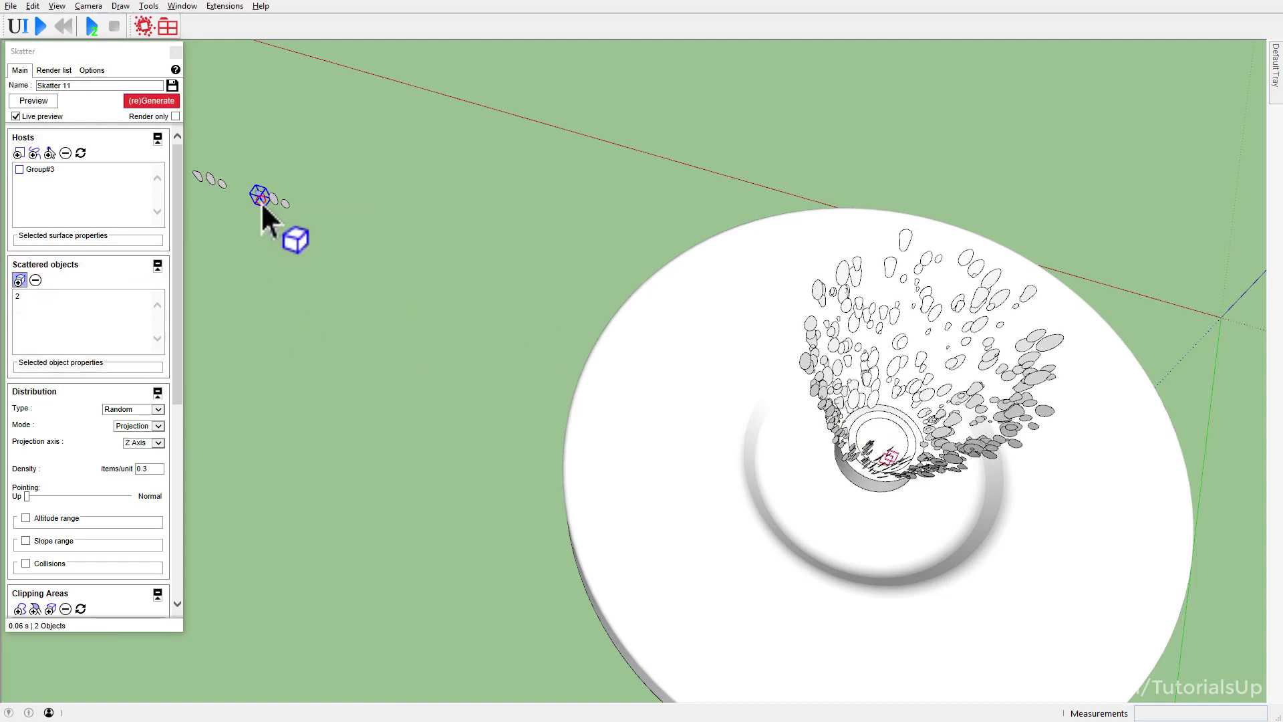
pyautogui.click(283, 202)
# Set scatter density to 2 and random Z translation offsets up to 20.
pyautogui.scroll(-3, 109, 411)
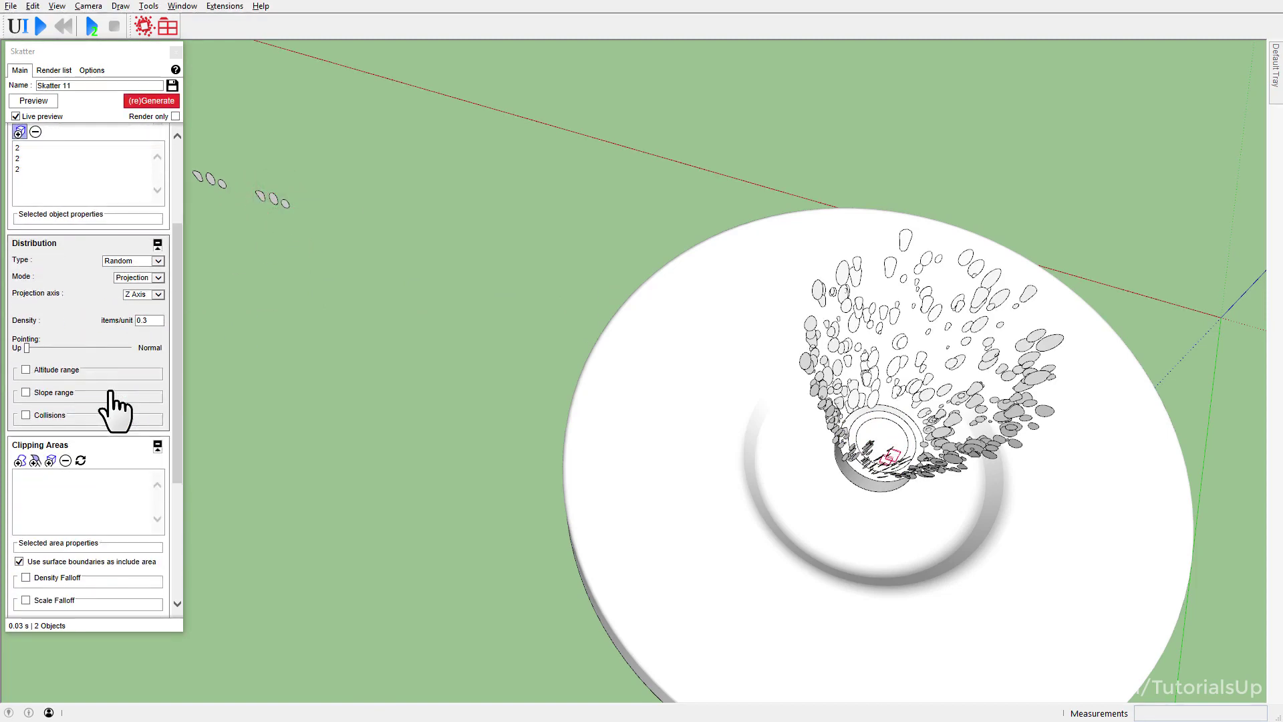
pyautogui.doubleClick(153, 320)
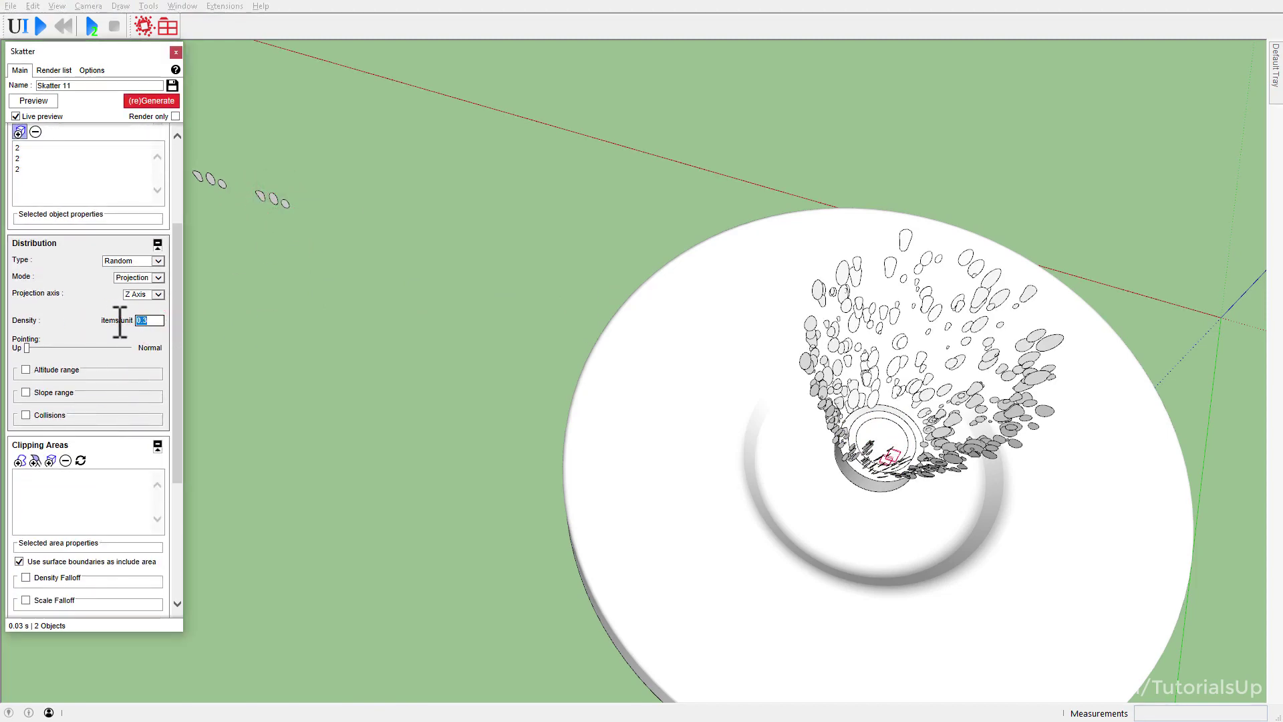
pyautogui.write('2')
pyautogui.click(82, 309)
pyautogui.scroll(-4, 65, 366)
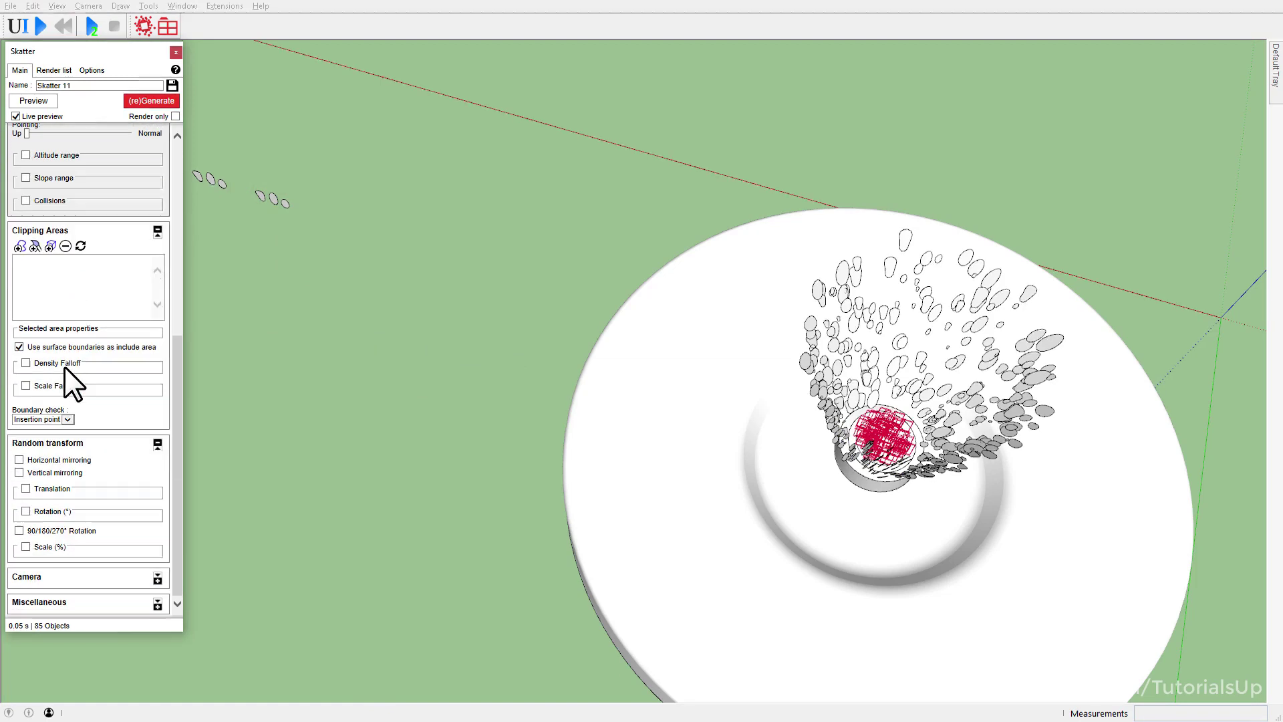
pyautogui.click(26, 490)
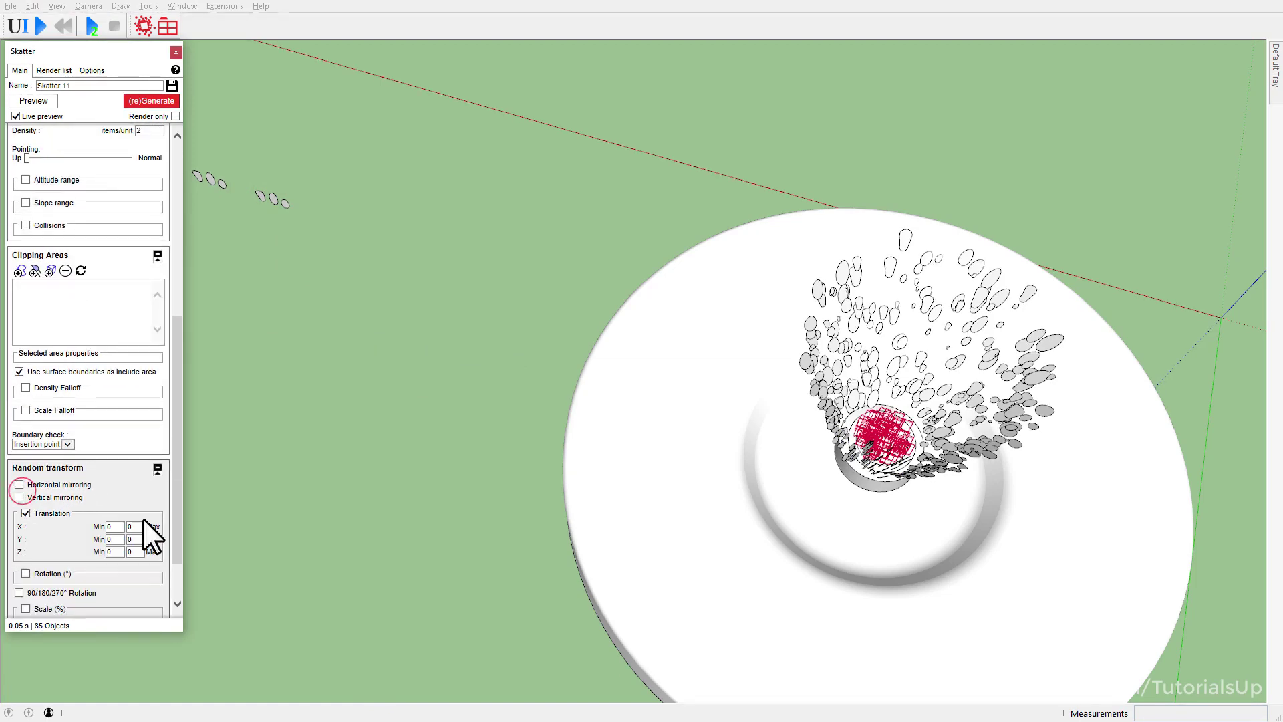
pyautogui.doubleClick(134, 552)
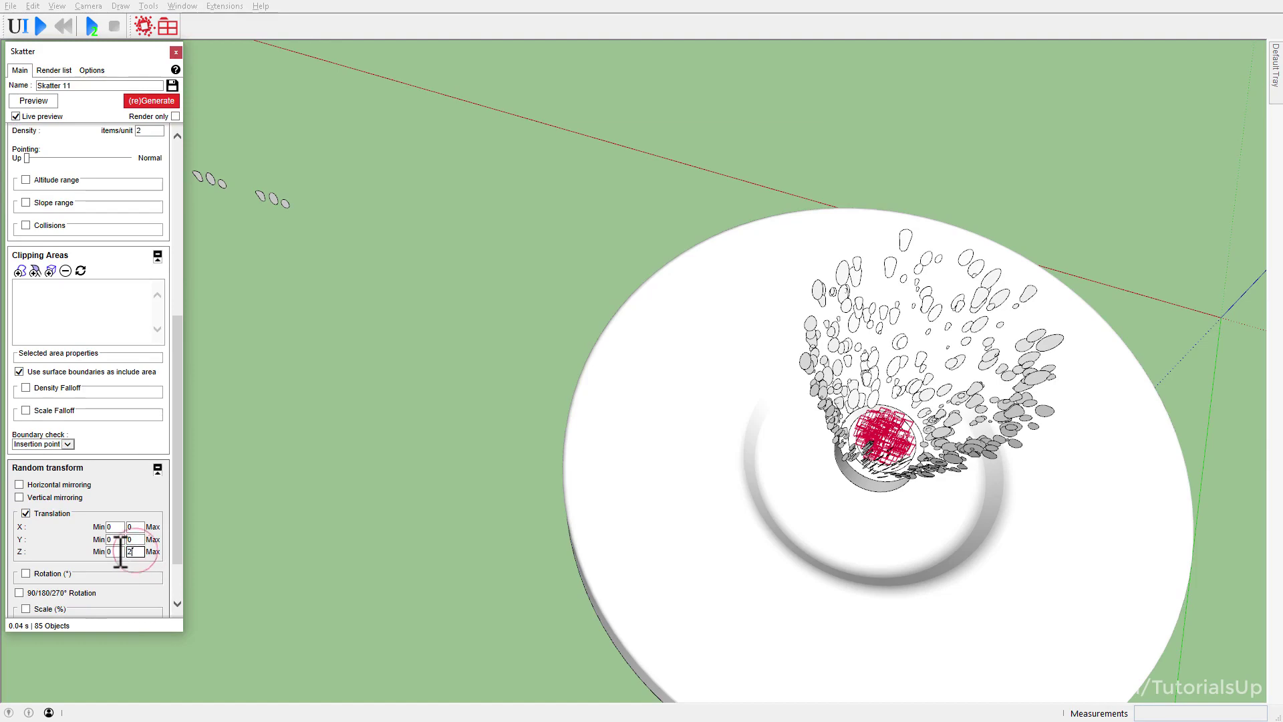
pyautogui.write('20')
pyautogui.moveTo(415, 593); pyautogui.dragTo(421, 468, button='middle')
pyautogui.moveTo(434, 335); pyautogui.dragTo(445, 416, button='middle')
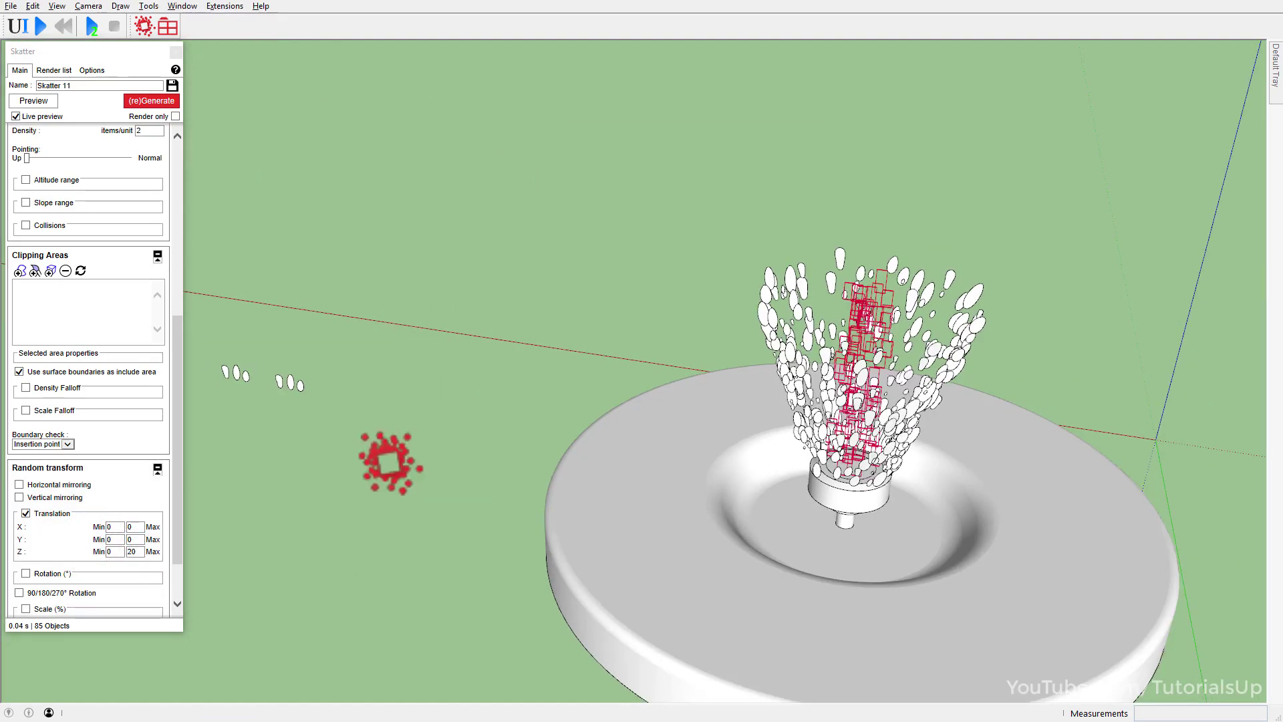
pyautogui.scroll(-2, 74, 525)
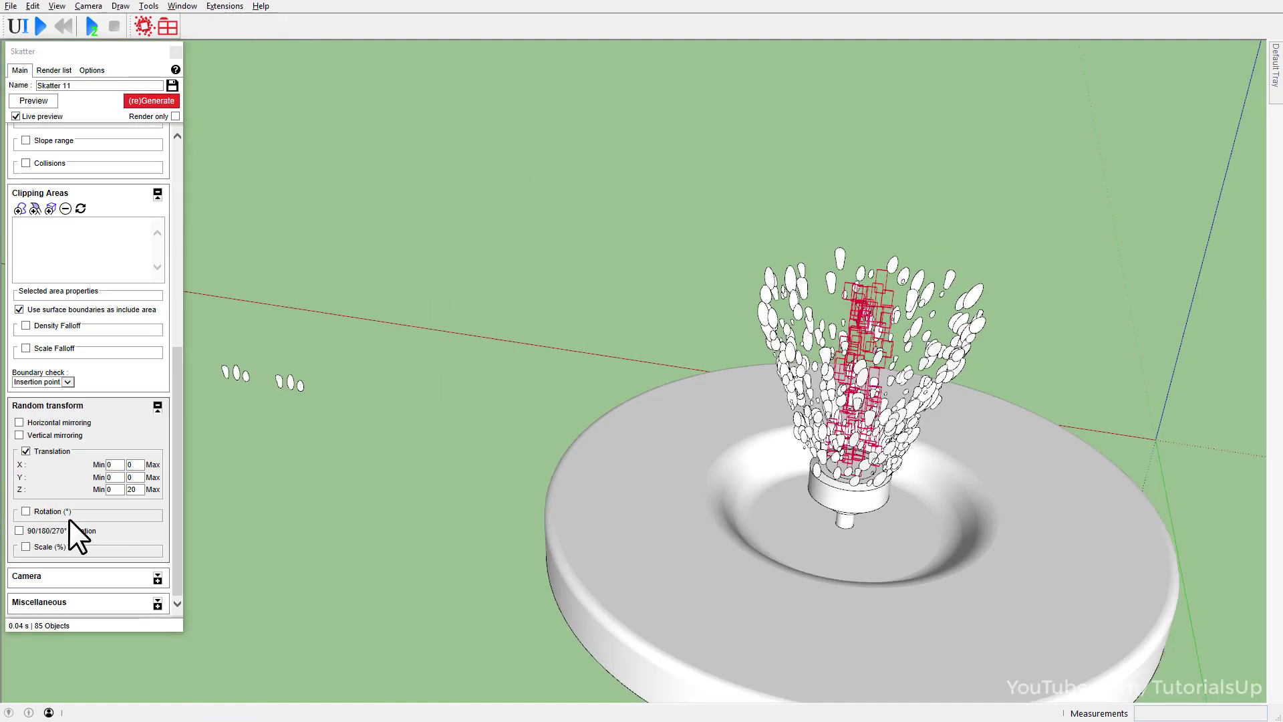
# Enable random scaling of 80–120%, then regenerate the scatter and close Skatter.
pyautogui.click(24, 546)
pyautogui.scroll(-1, 124, 550)
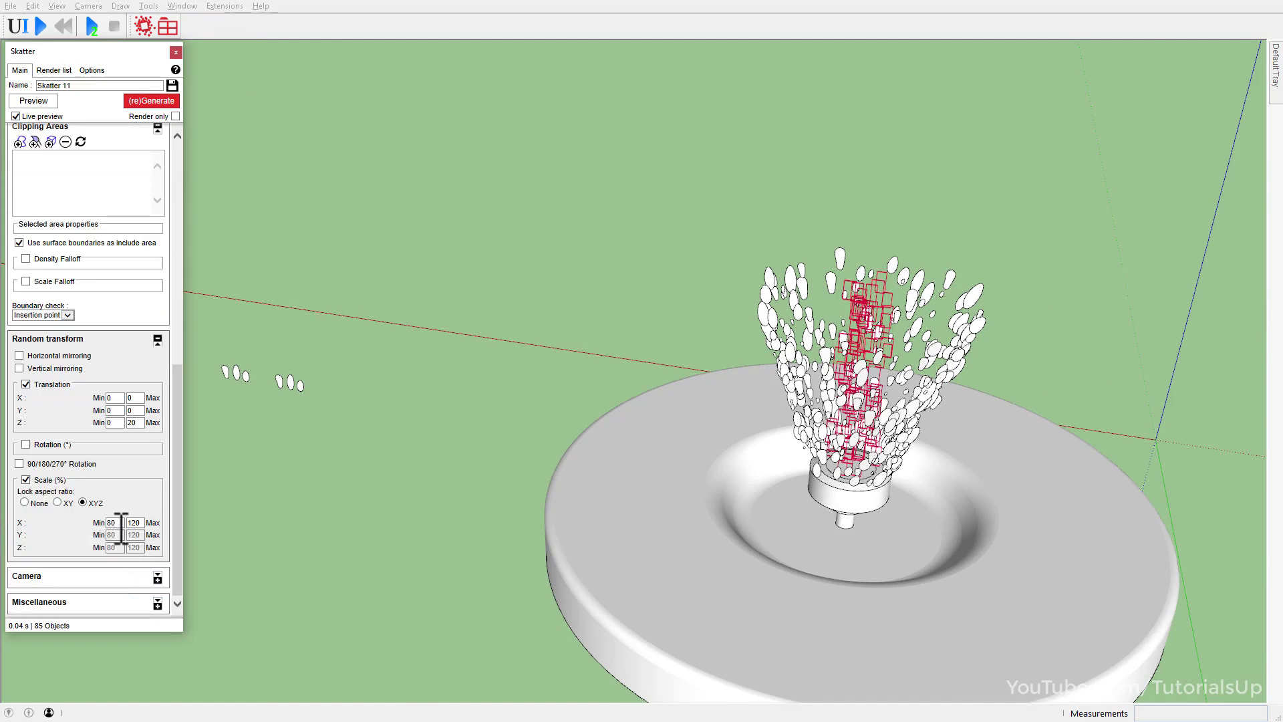
pyautogui.scroll(2, 142, 421)
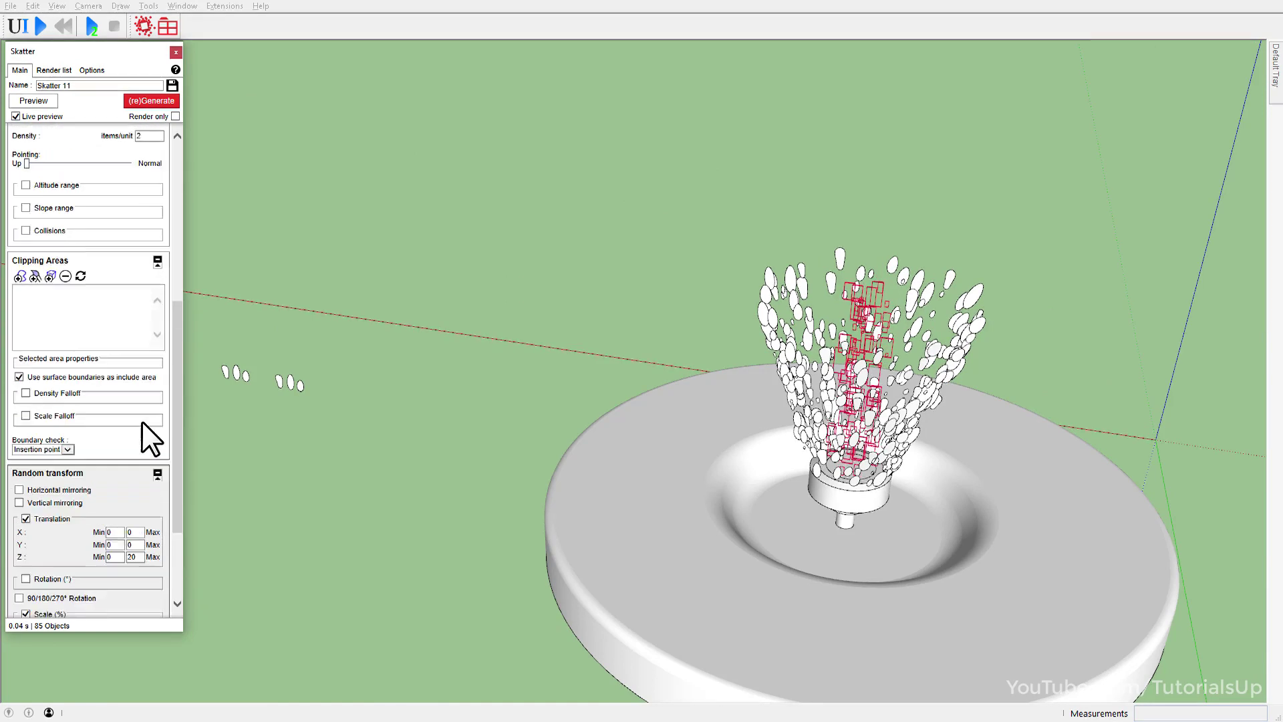
pyautogui.scroll(3, 142, 421)
pyautogui.scroll(2, 107, 334)
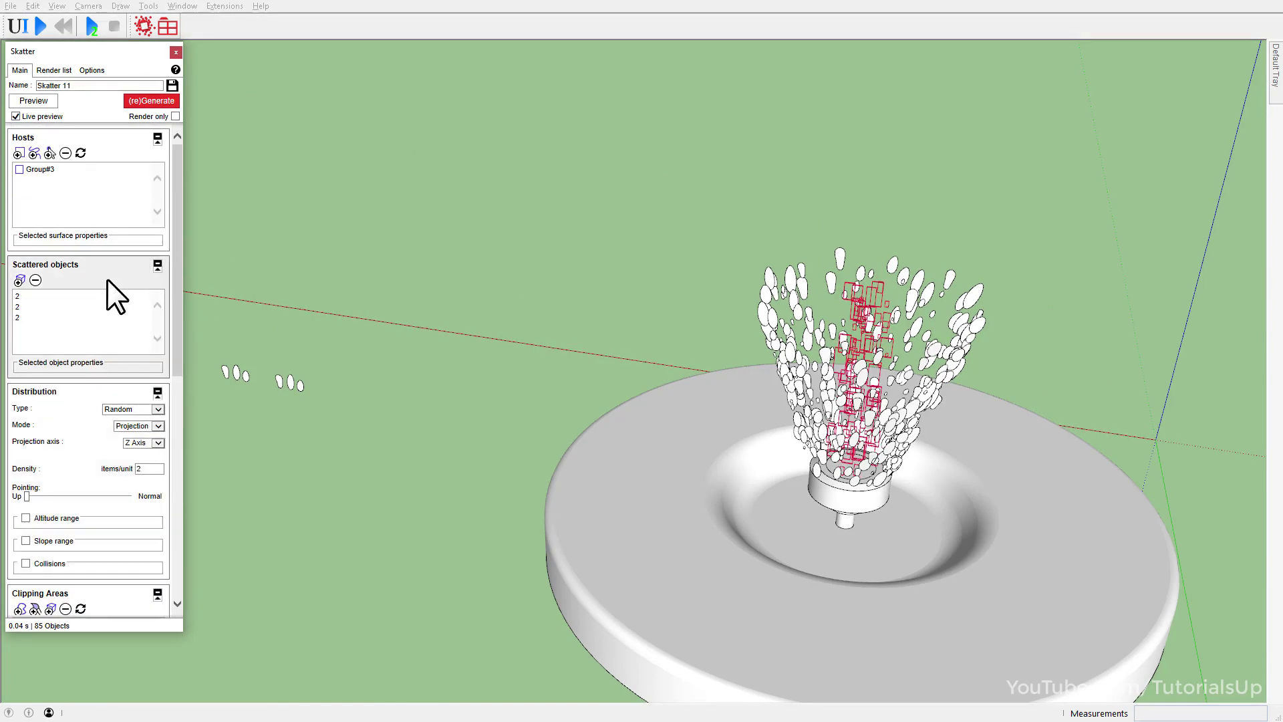
pyautogui.click(155, 101)
pyautogui.click(175, 52)
# Explode the scatter group into 85 droplet components named 2, then deselect.
pyautogui.moveTo(306, 230); pyautogui.dragTo(468, 423, button='middle')
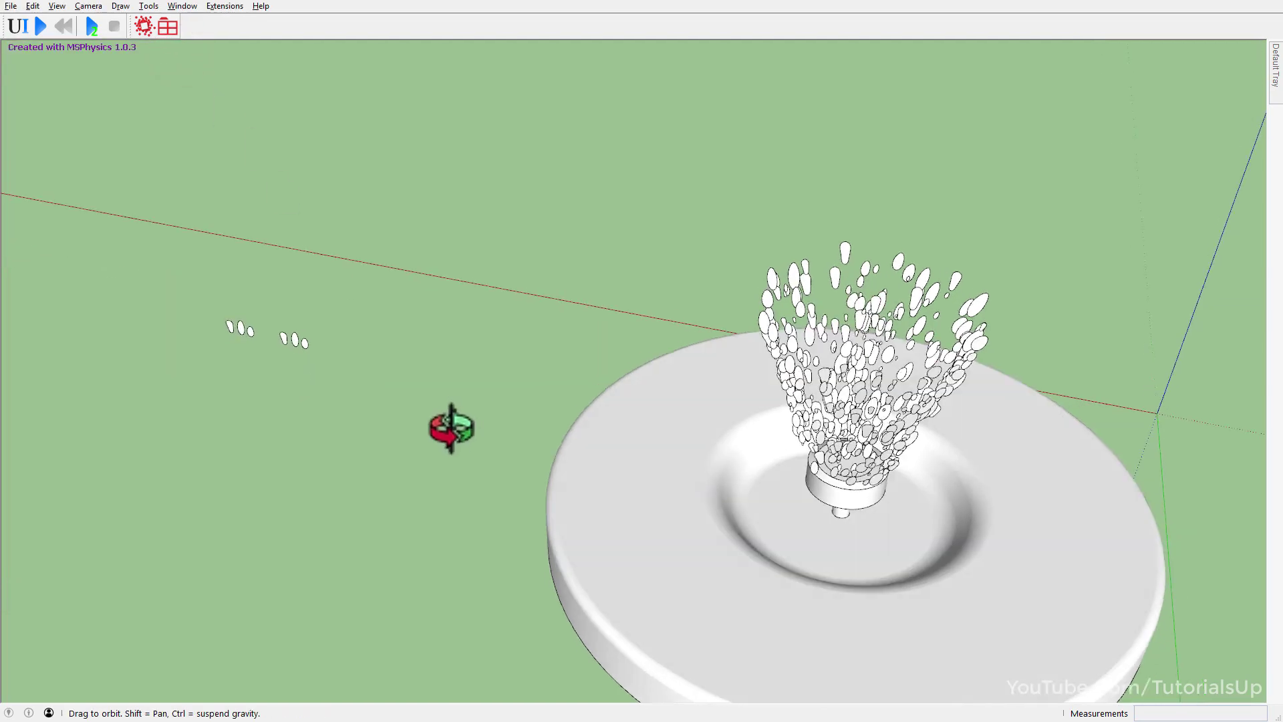
pyautogui.rightClick(865, 315)
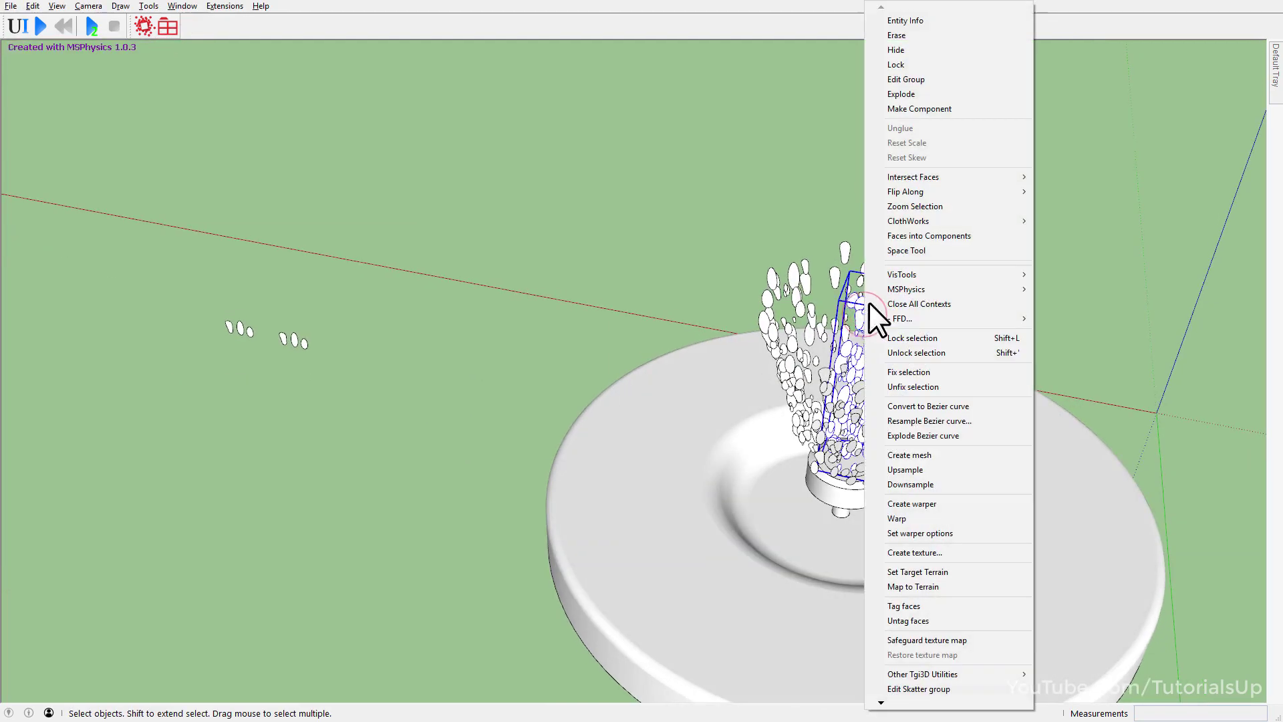
pyautogui.click(924, 96)
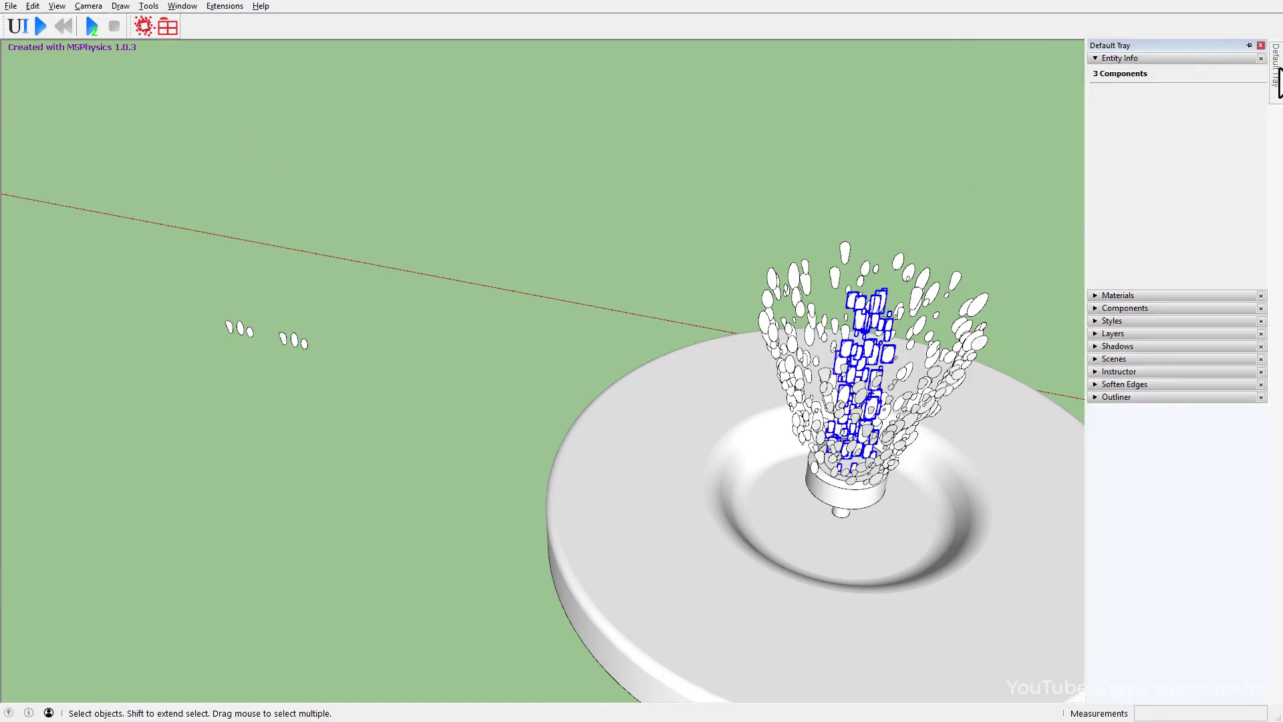
pyautogui.click(1195, 112)
pyautogui.write('2')
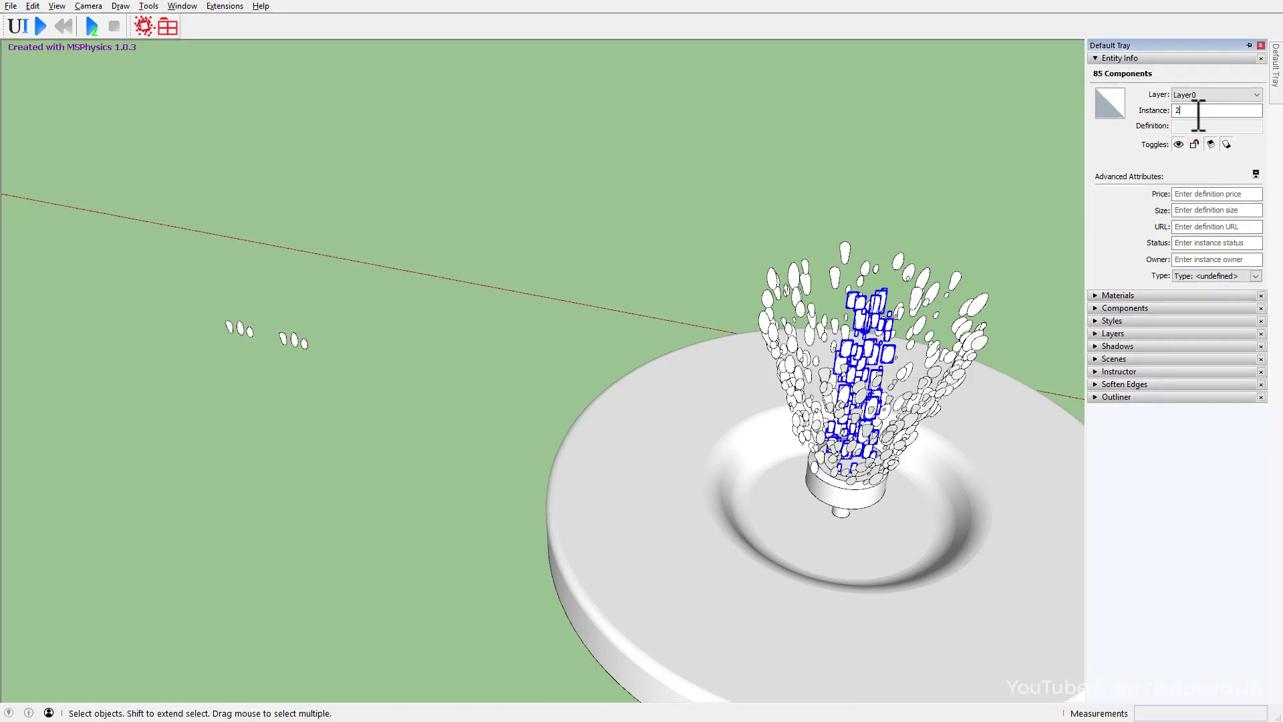
pyautogui.click(1014, 145)
pyautogui.click(959, 163)
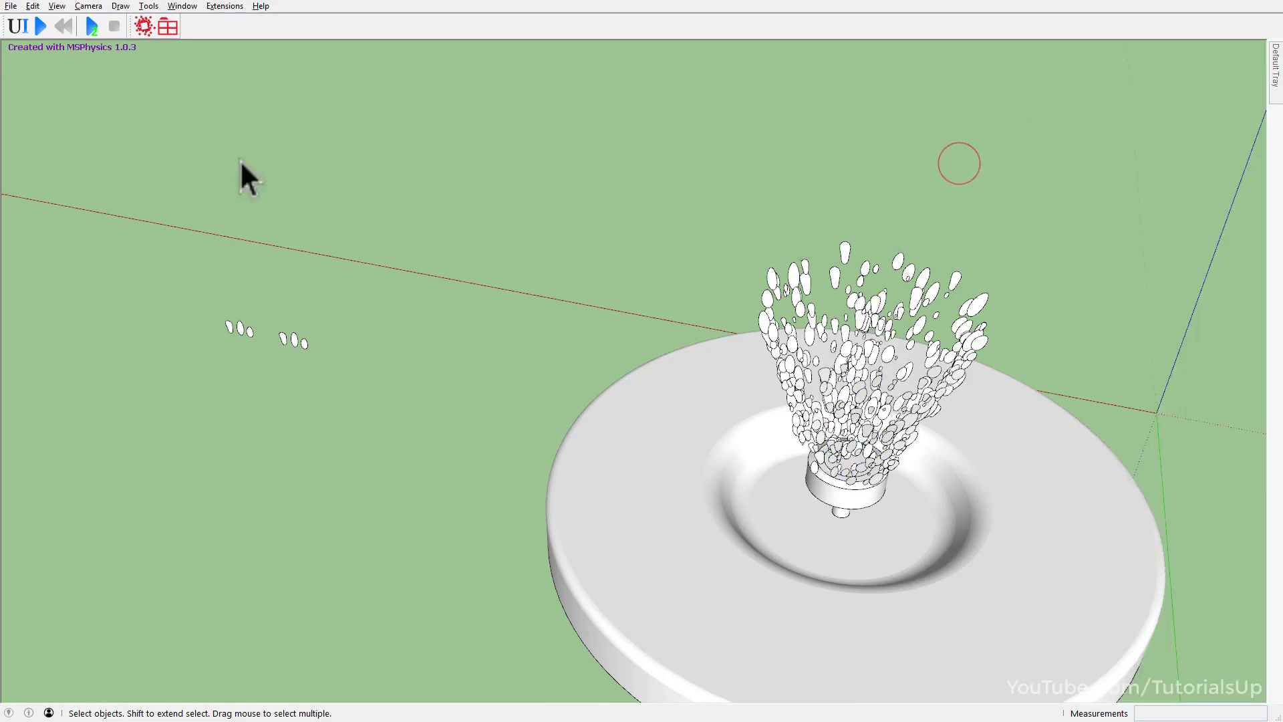
# Run the MSPhysics fountain simulation once, reset it, and select a droplet.
pyautogui.moveTo(289, 361)
pyautogui.mouseDown(button='middle')
pyautogui.moveTo(688, 450)
pyautogui.moveTo(708, 411)
pyautogui.mouseUp(button='middle')
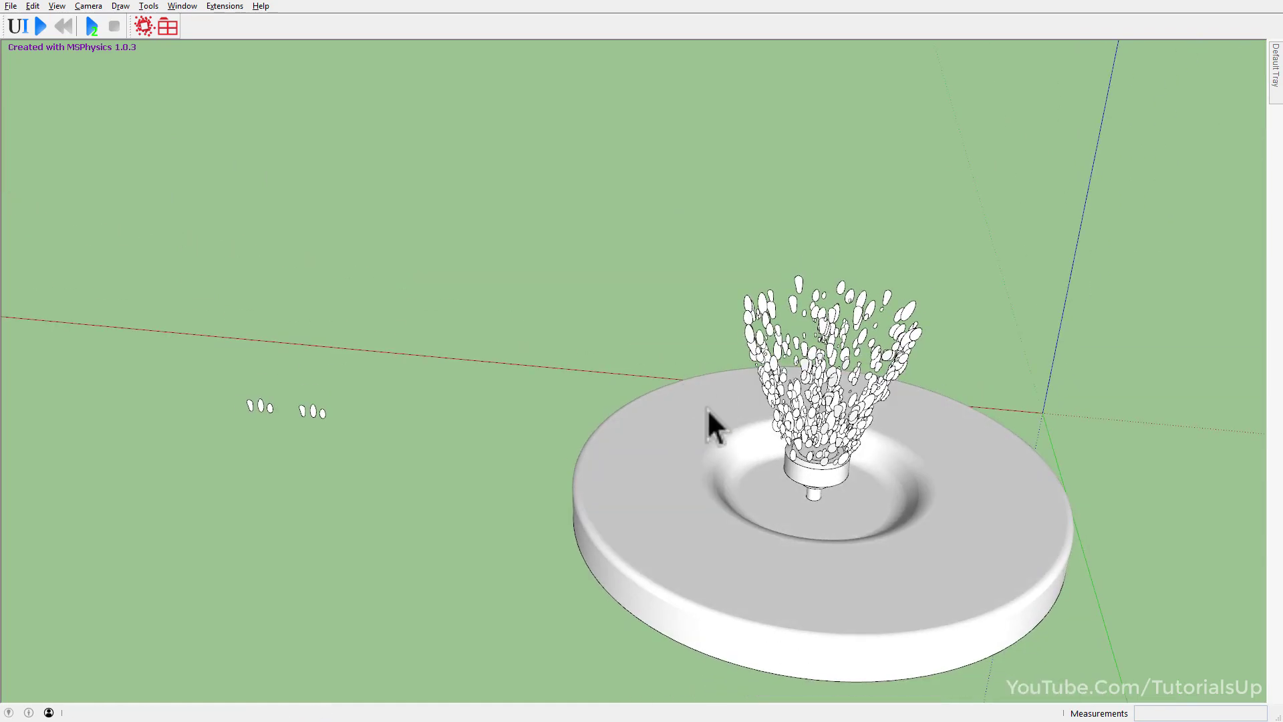
pyautogui.scroll(2, 930, 528)
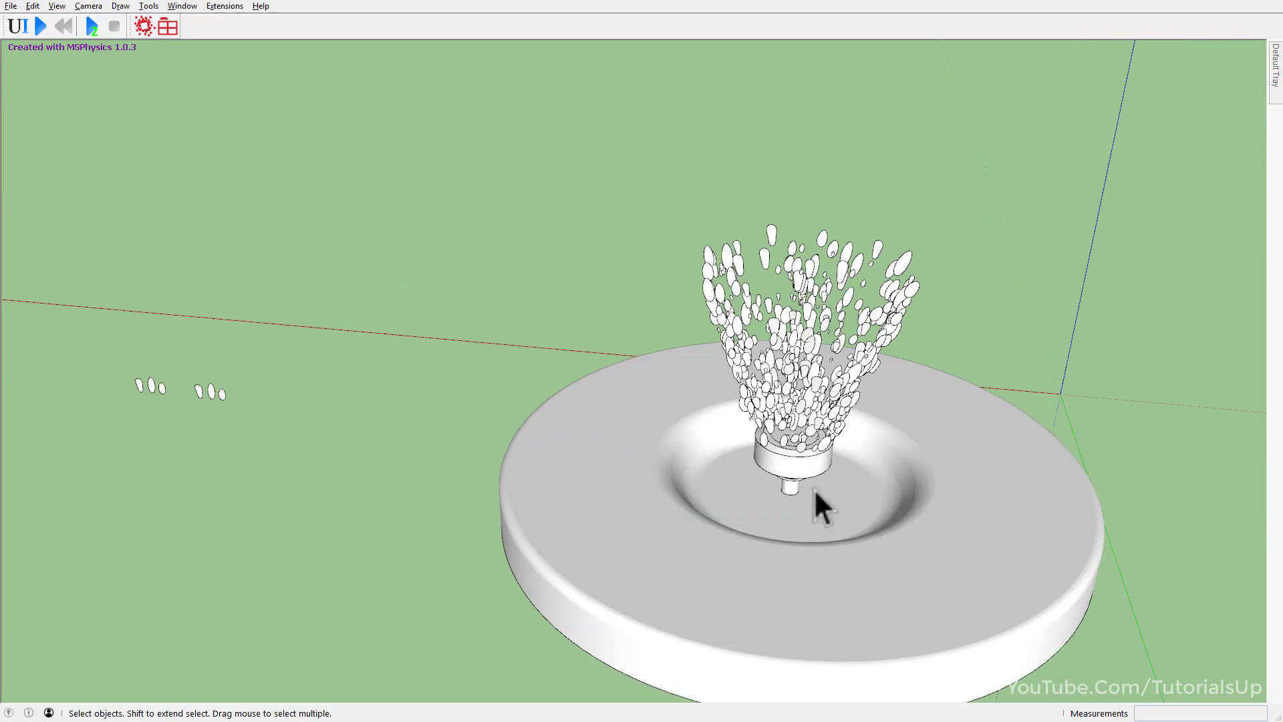
pyautogui.click(41, 26)
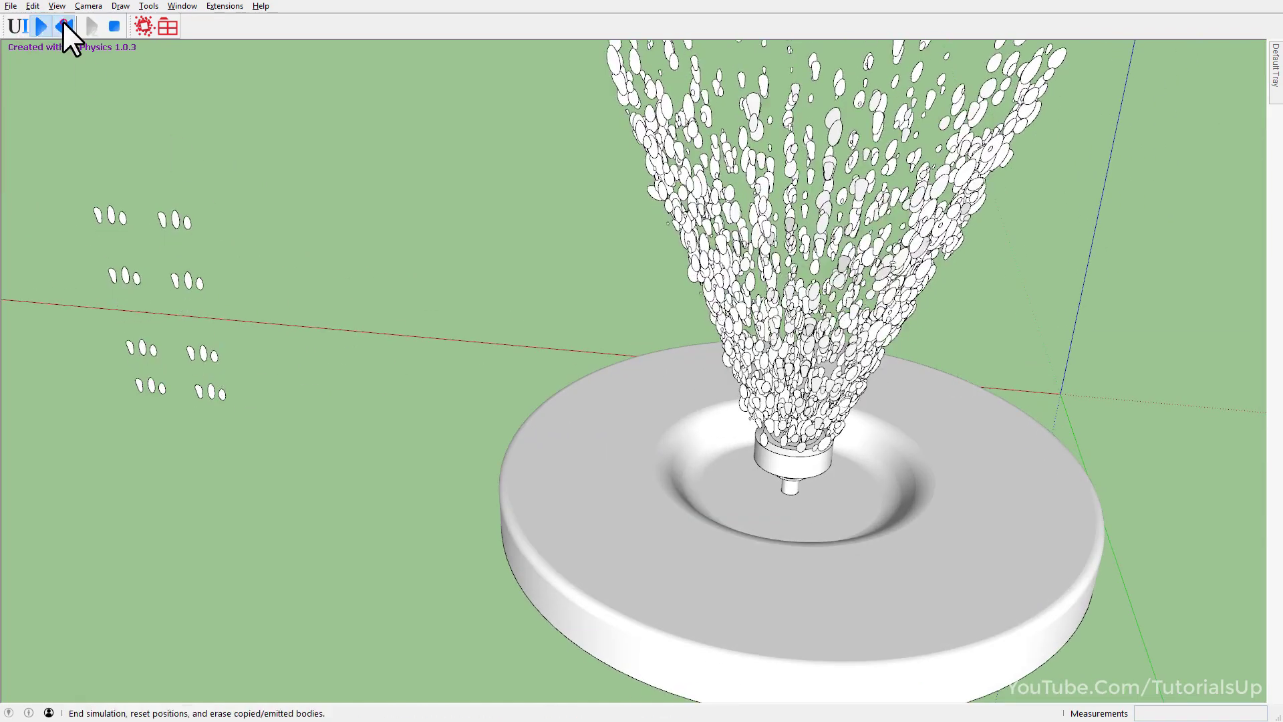
pyautogui.click(62, 22)
pyautogui.click(223, 393)
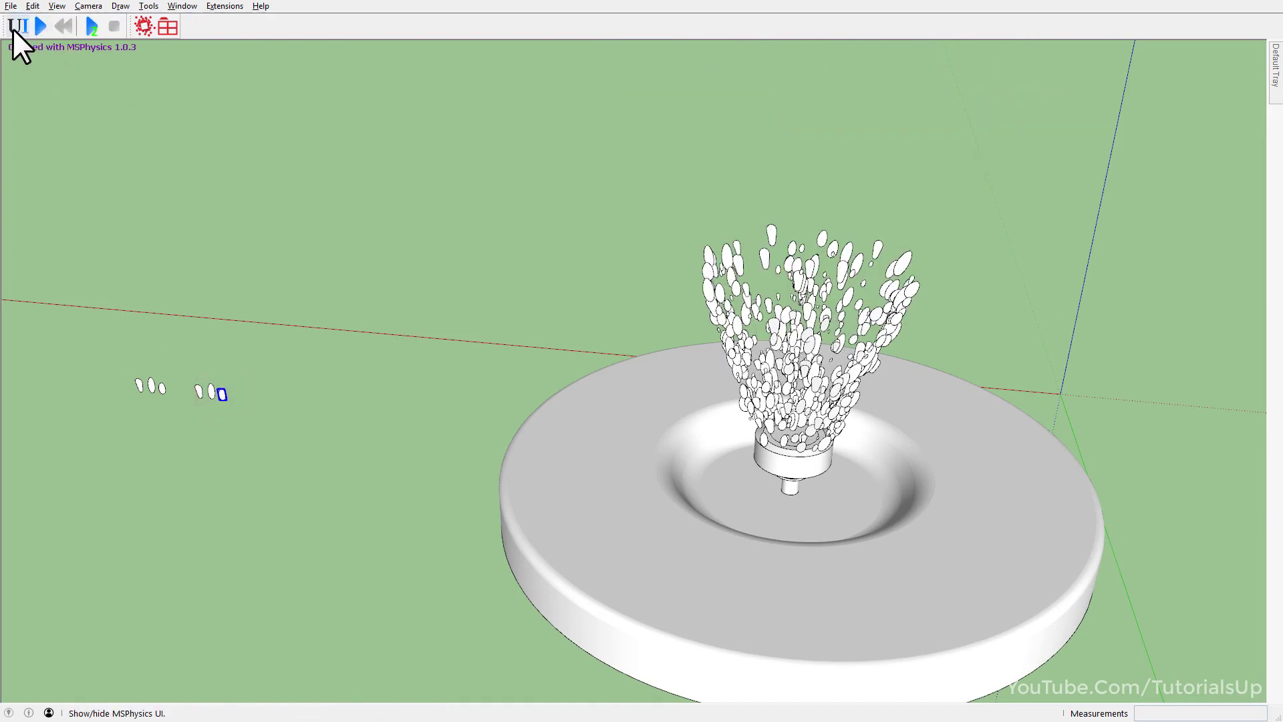
# Copy the droplet's MSPhysics options to all bodies named 2, then test-run and reset the spray.
pyautogui.click(18, 26)
pyautogui.moveTo(350, 378); pyautogui.dragTo(669, 416, button='middle')
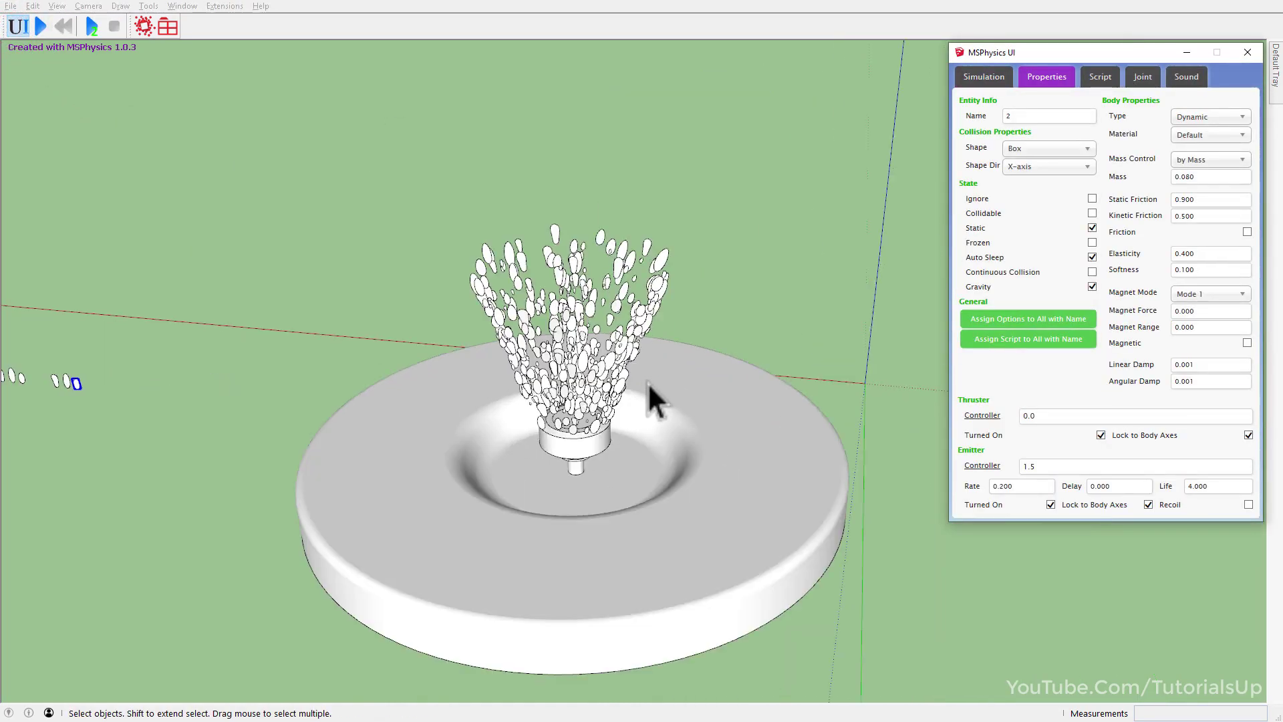
pyautogui.scroll(1, 662, 400)
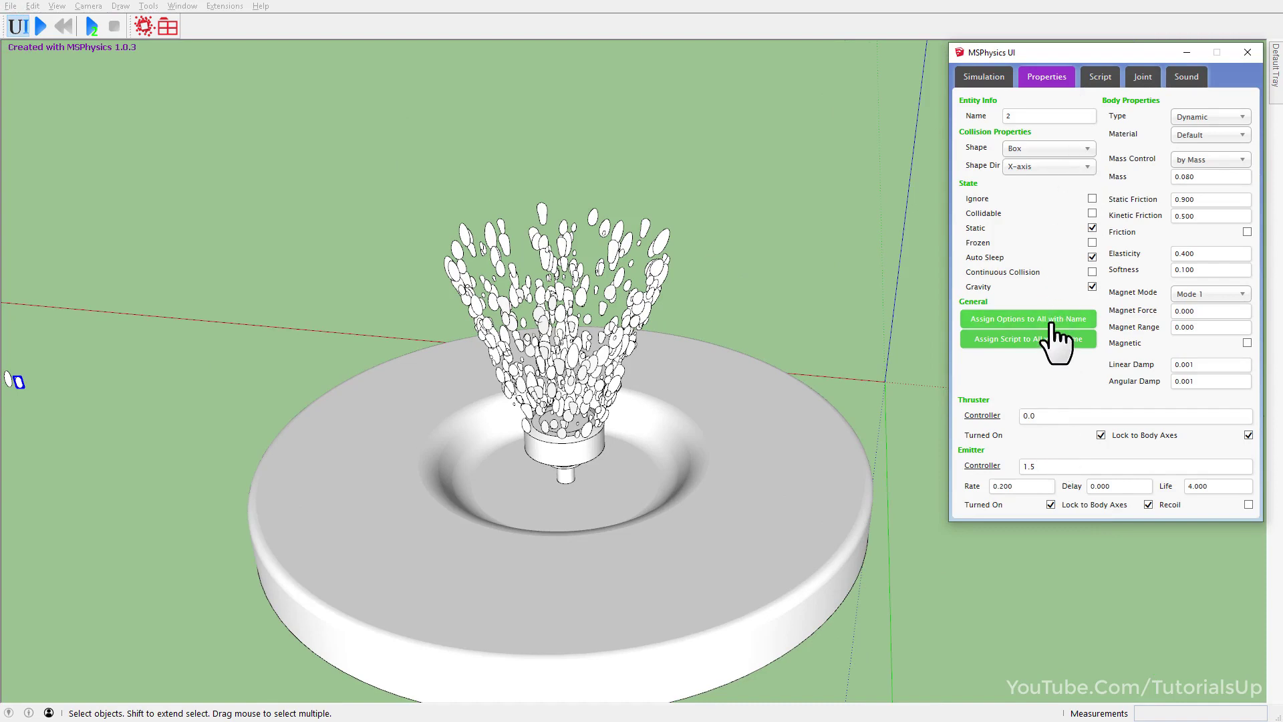
pyautogui.click(834, 321)
pyautogui.click(38, 29)
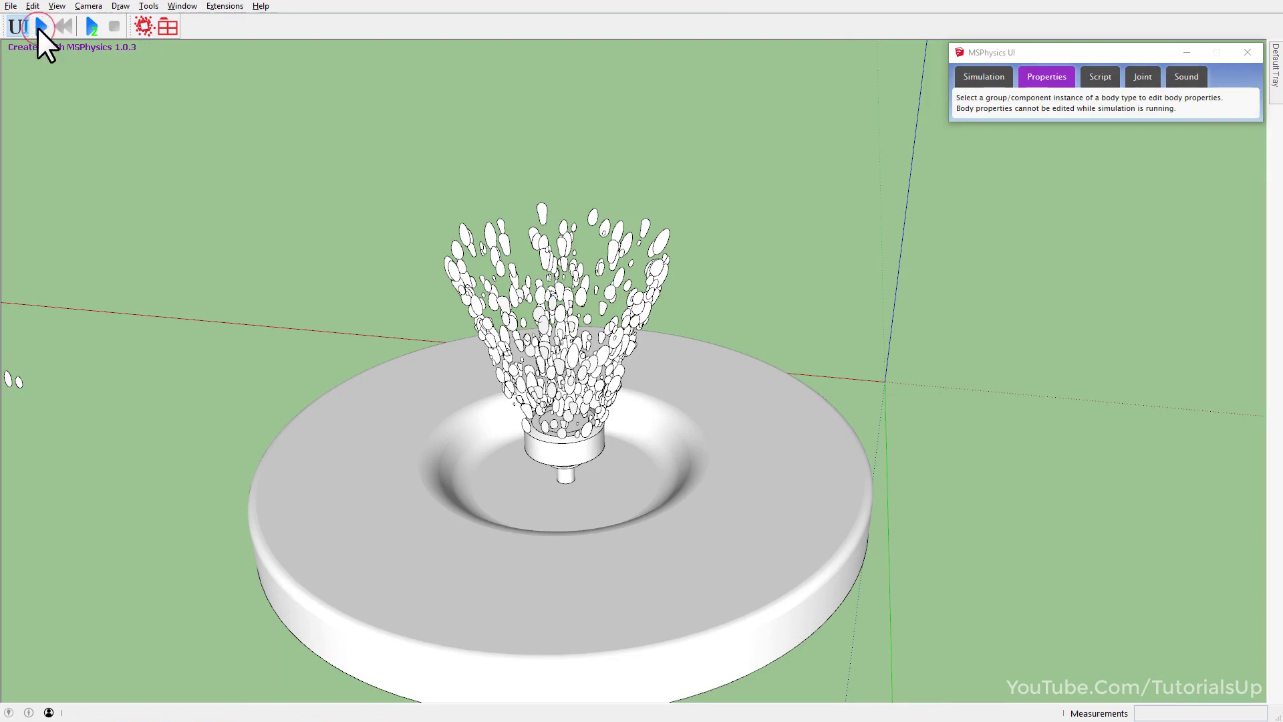
pyautogui.moveTo(530, 287); pyautogui.dragTo(545, 454, button='middle')
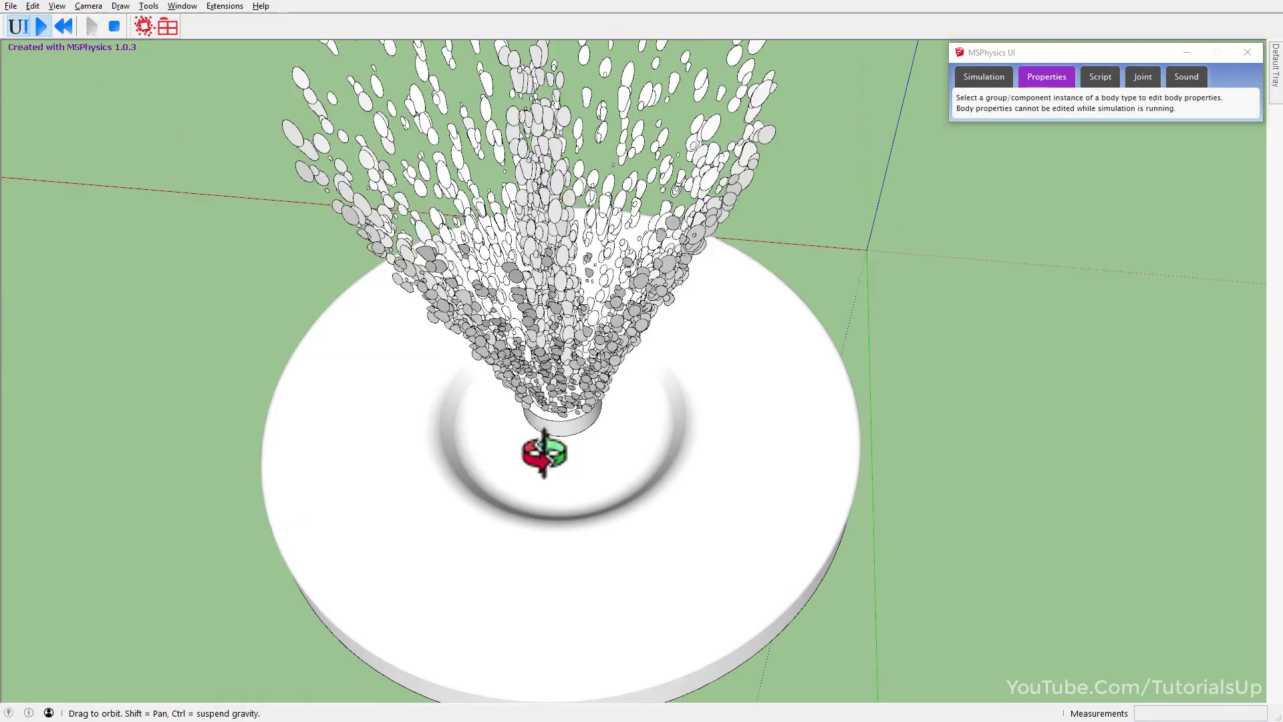
pyautogui.click(70, 31)
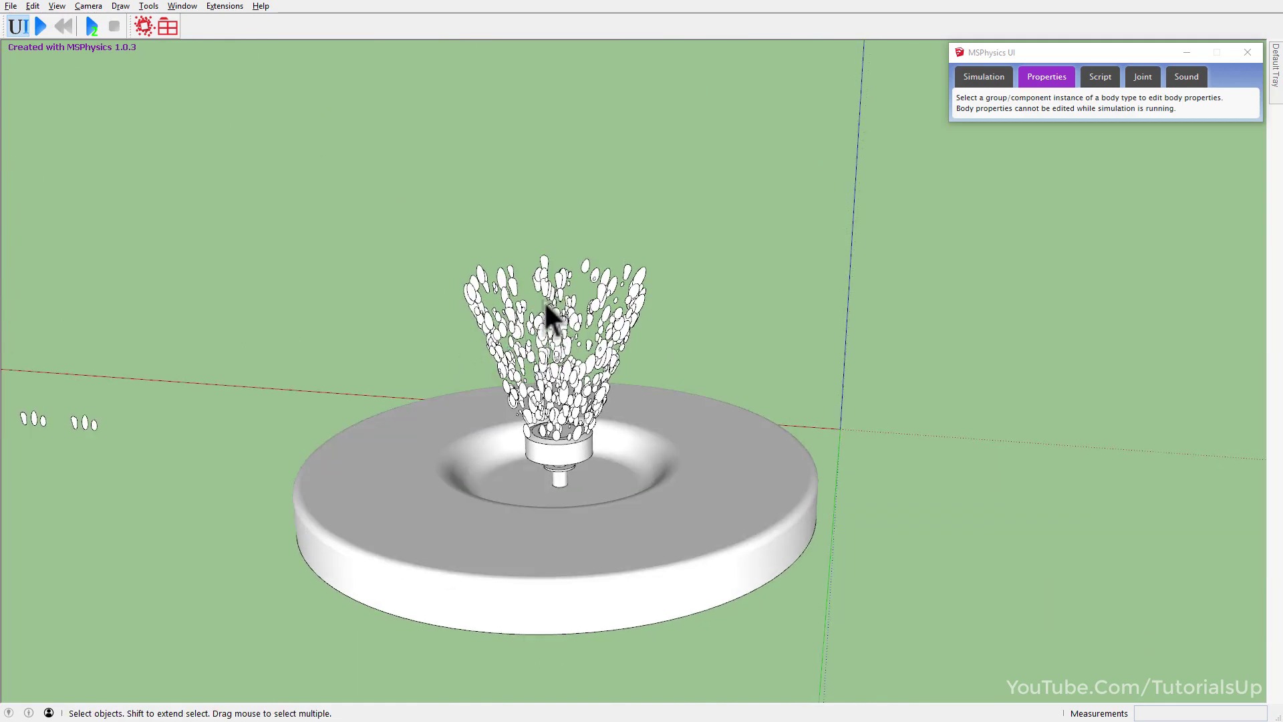
# Give all droplets named 2 emitter controller 2, rate 0.3 and life 3, then close MSPhysics Properties.
pyautogui.click(94, 427)
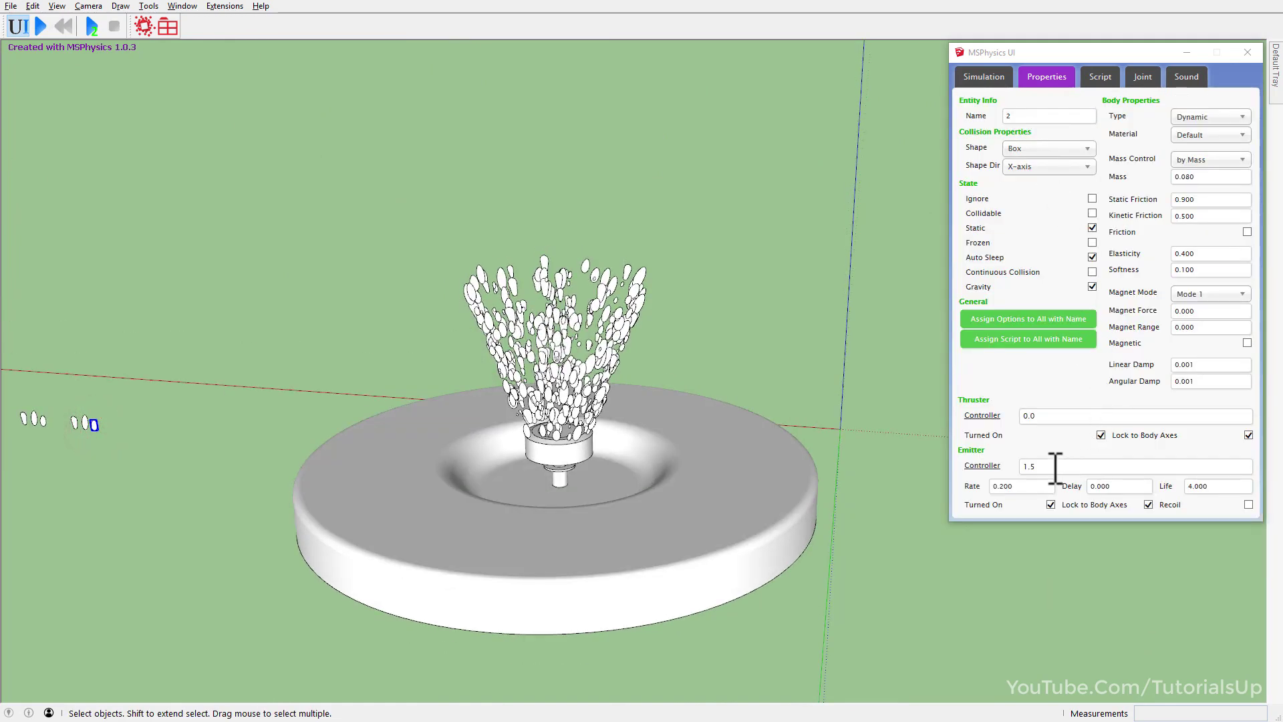
pyautogui.doubleClick(1044, 467)
pyautogui.write('2')
pyautogui.click(1028, 439)
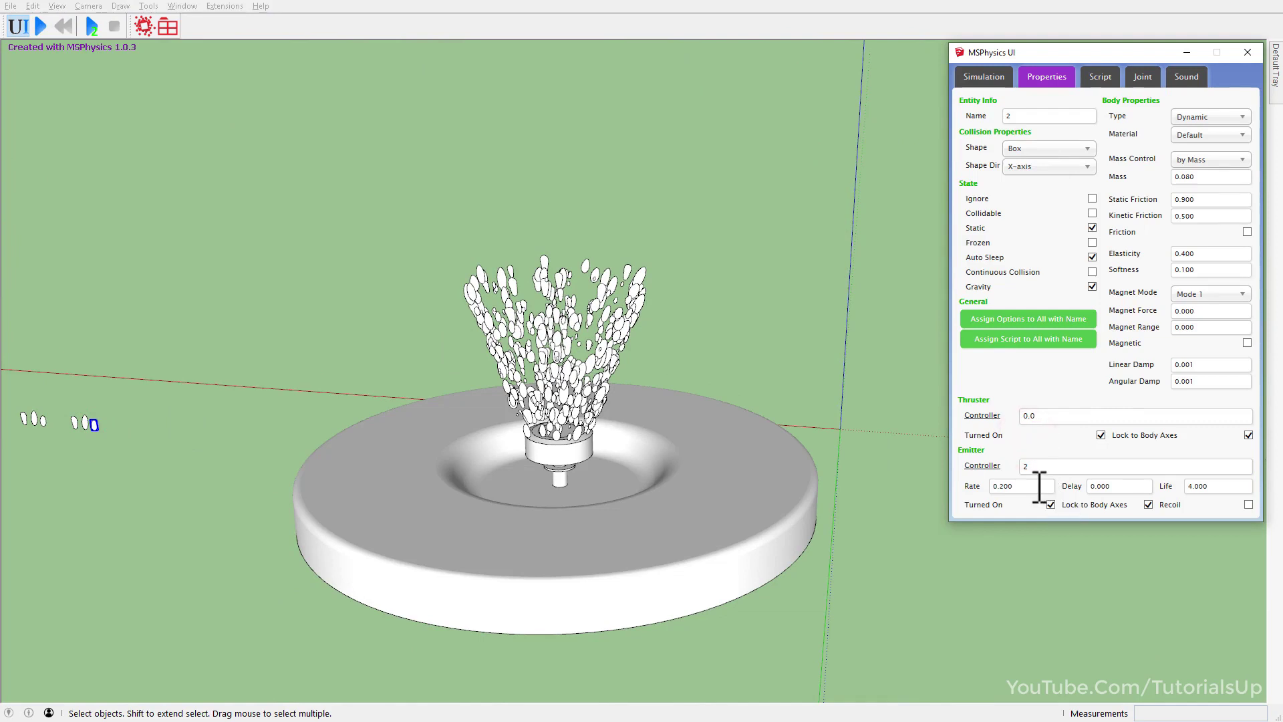
pyautogui.press('BackSpace')
pyautogui.press('BackSpace')
pyautogui.write('3')
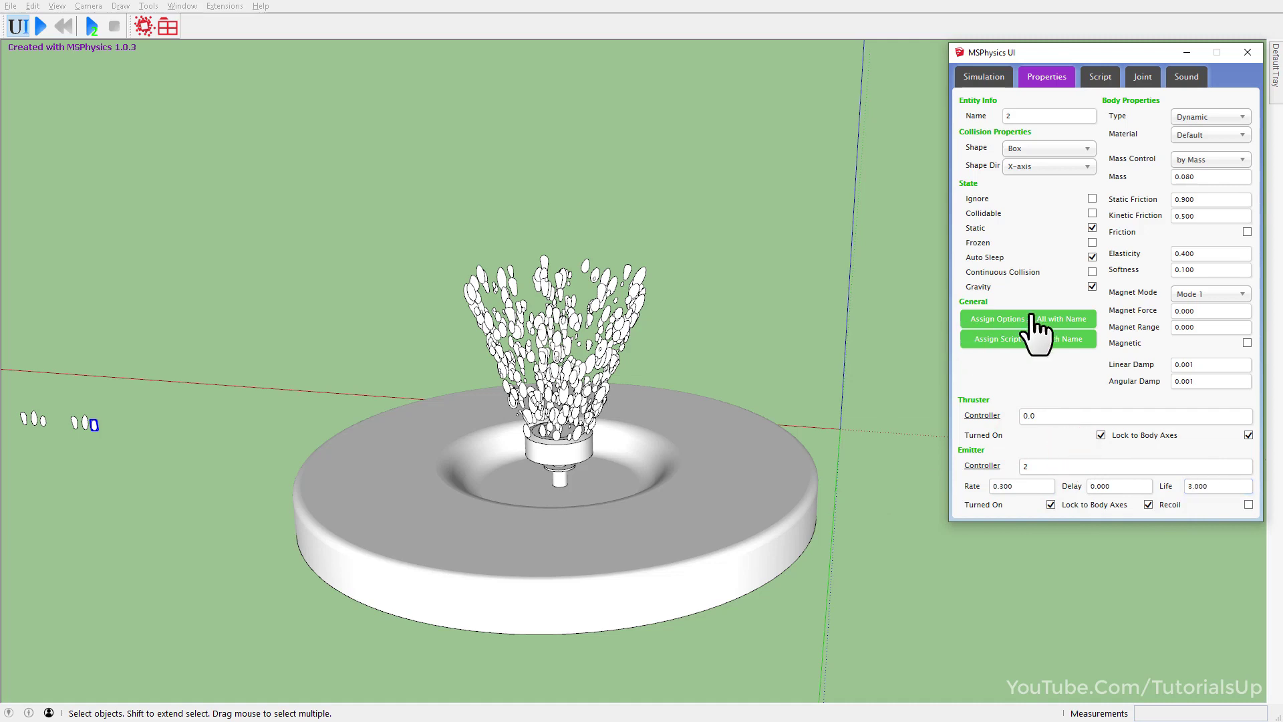
pyautogui.click(1059, 319)
pyautogui.click(1247, 52)
pyautogui.scroll(-3, 954, 471)
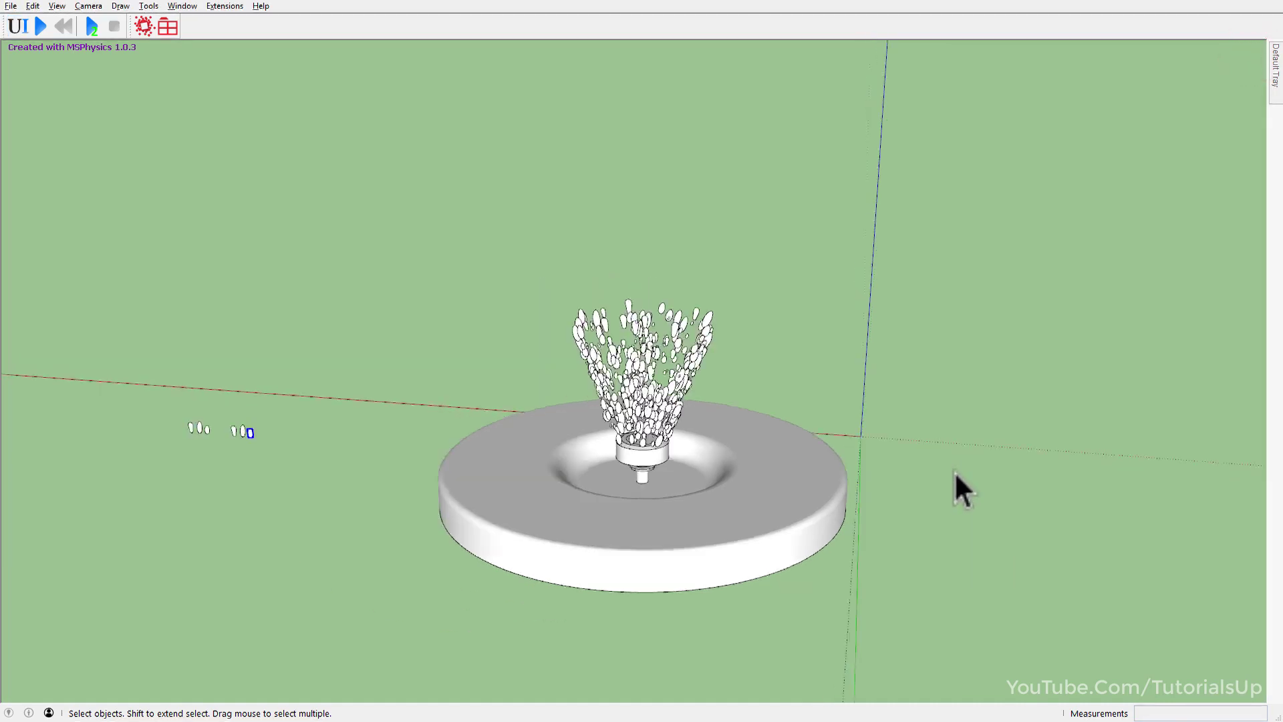
pyautogui.scroll(2, 254, 431)
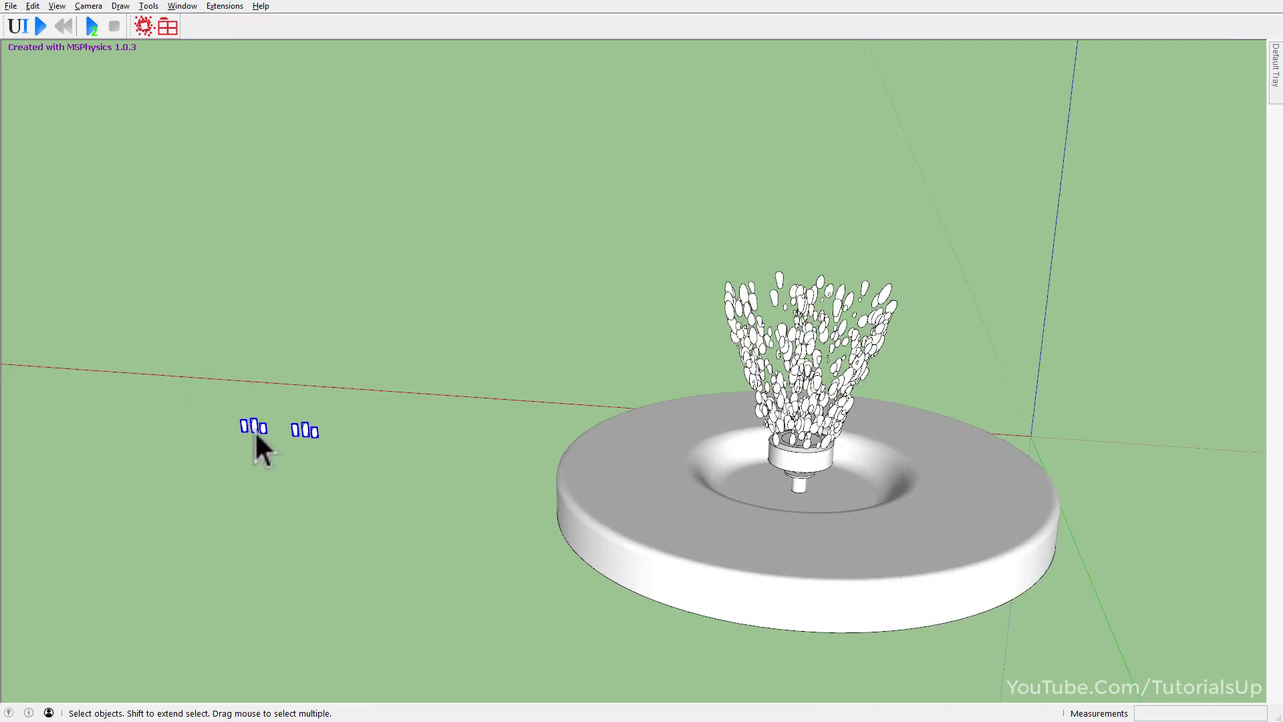
# Group the six spare droplets beside the fountain and set the group's MSPhysics state to Ignore.
pyautogui.rightClick(255, 433)
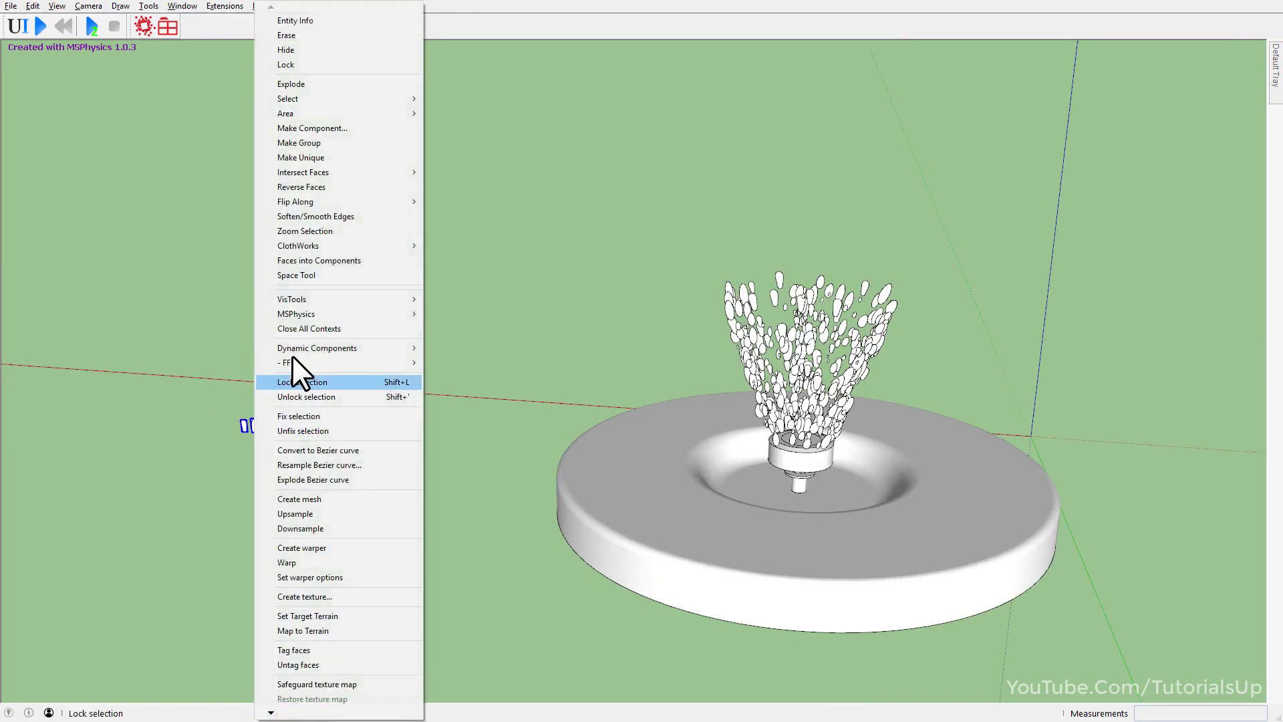
pyautogui.click(328, 142)
pyautogui.rightClick(298, 433)
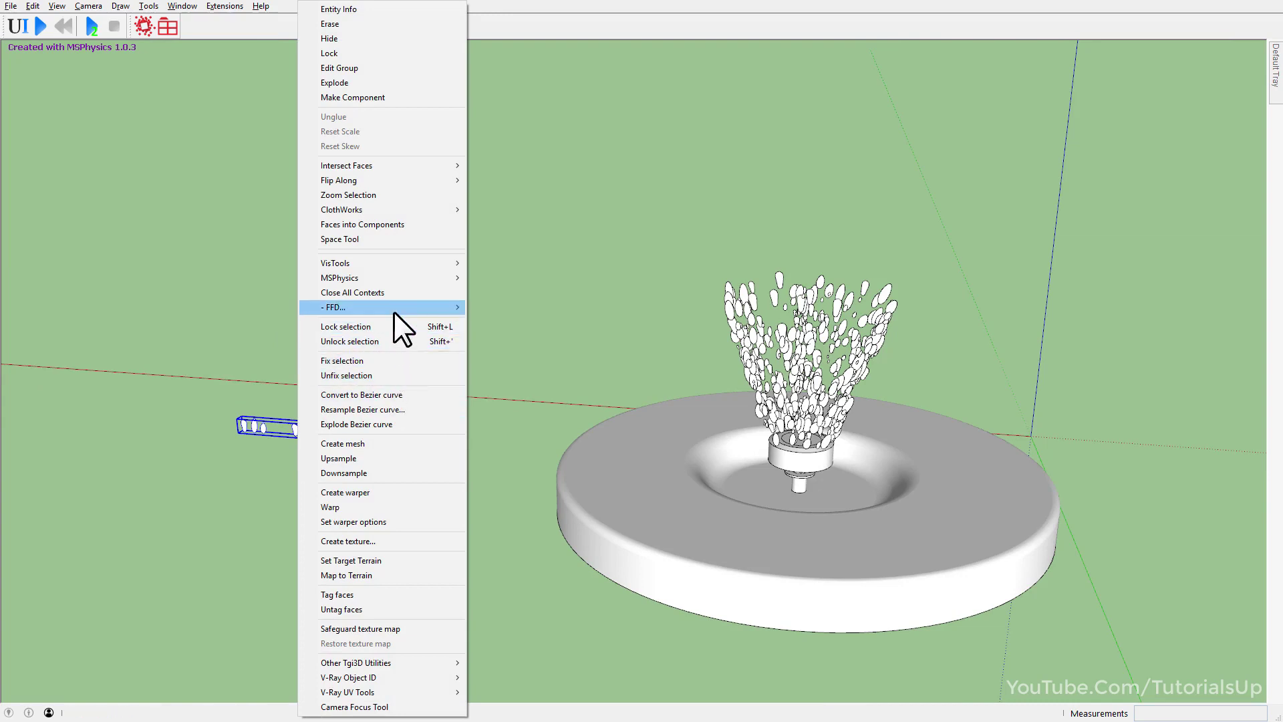
pyautogui.moveTo(531, 278)
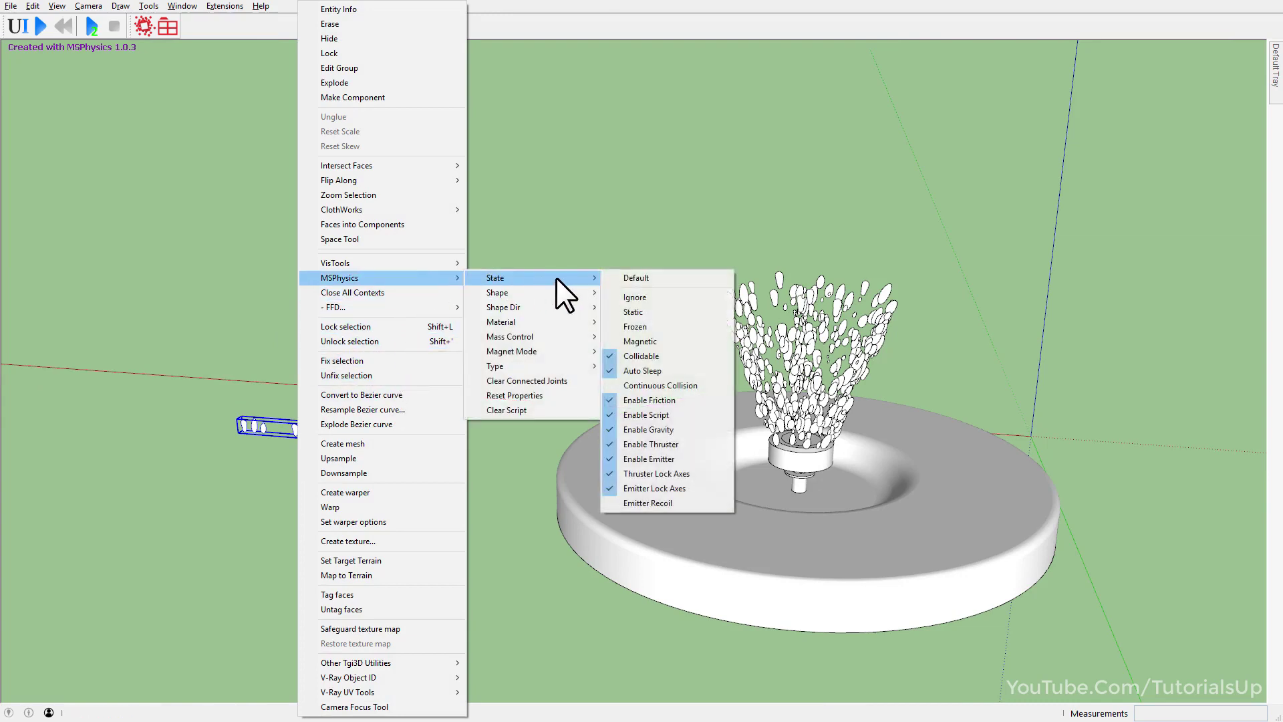
pyautogui.click(649, 295)
pyautogui.click(255, 552)
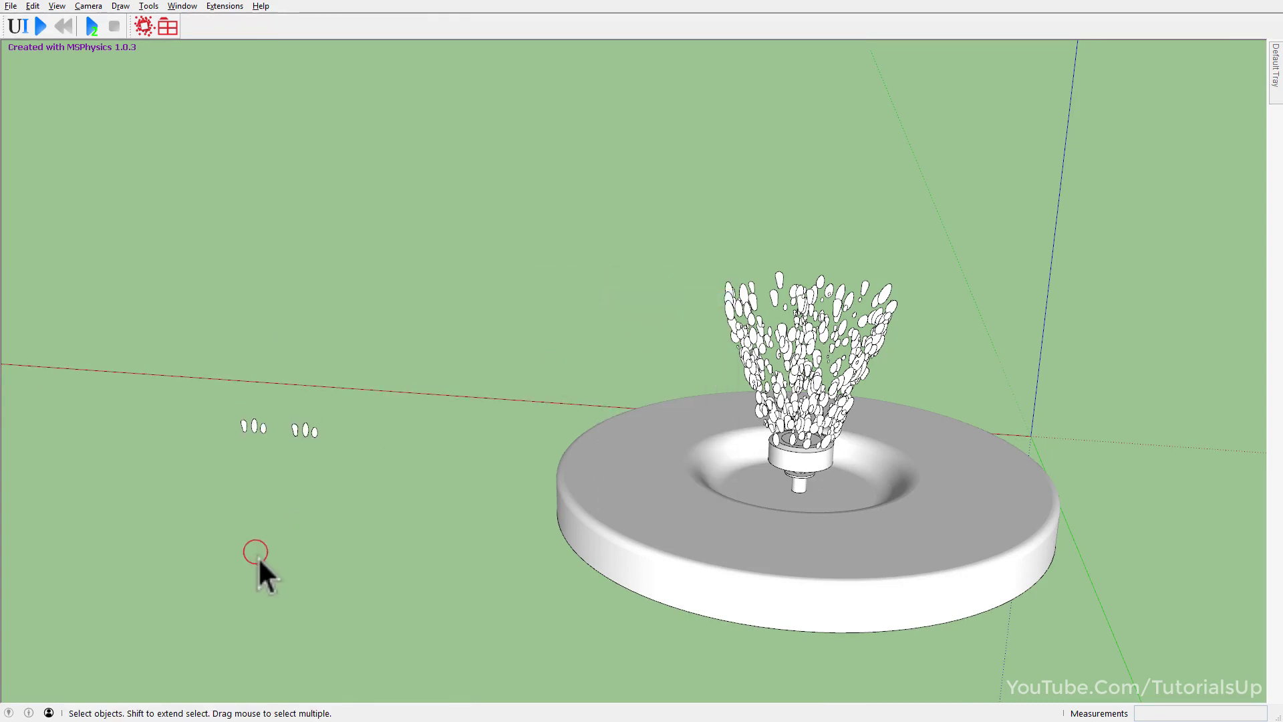
pyautogui.moveTo(258, 556); pyautogui.dragTo(502, 530, button='middle')
pyautogui.click(30, 7)
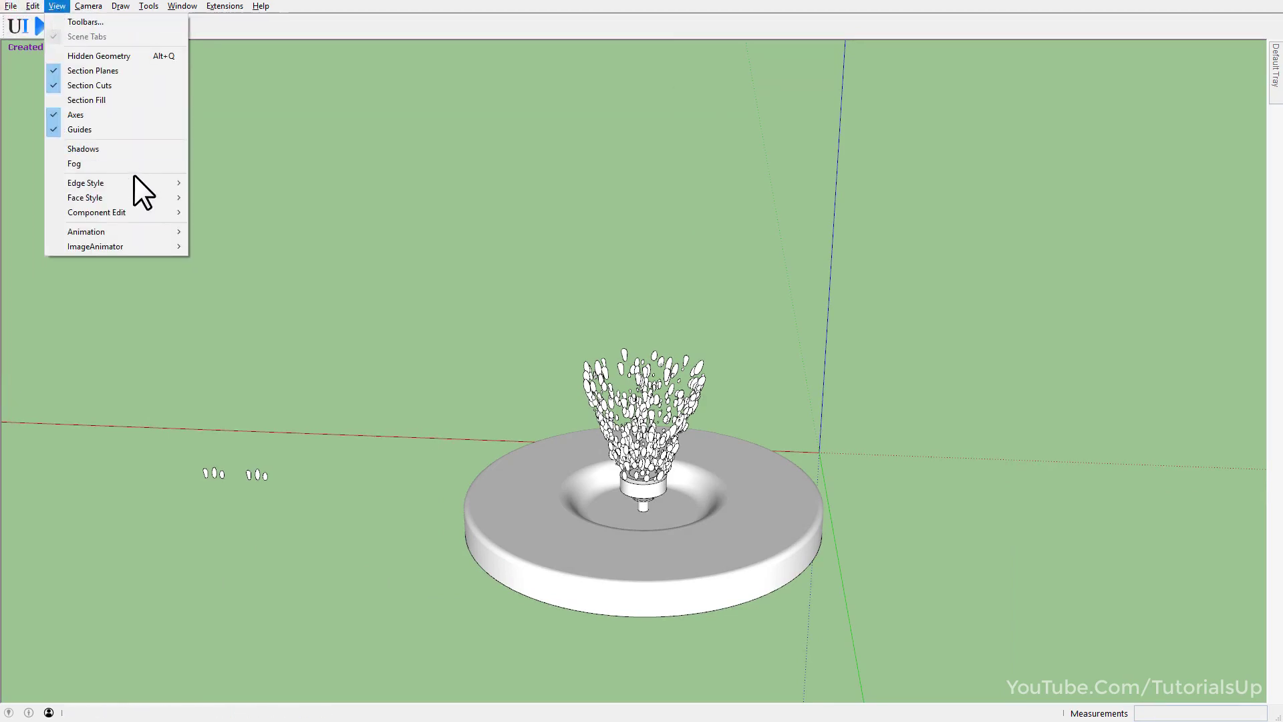
# Turn off edge display and hide the model axes, then reframe the fountain.
pyautogui.click(250, 184)
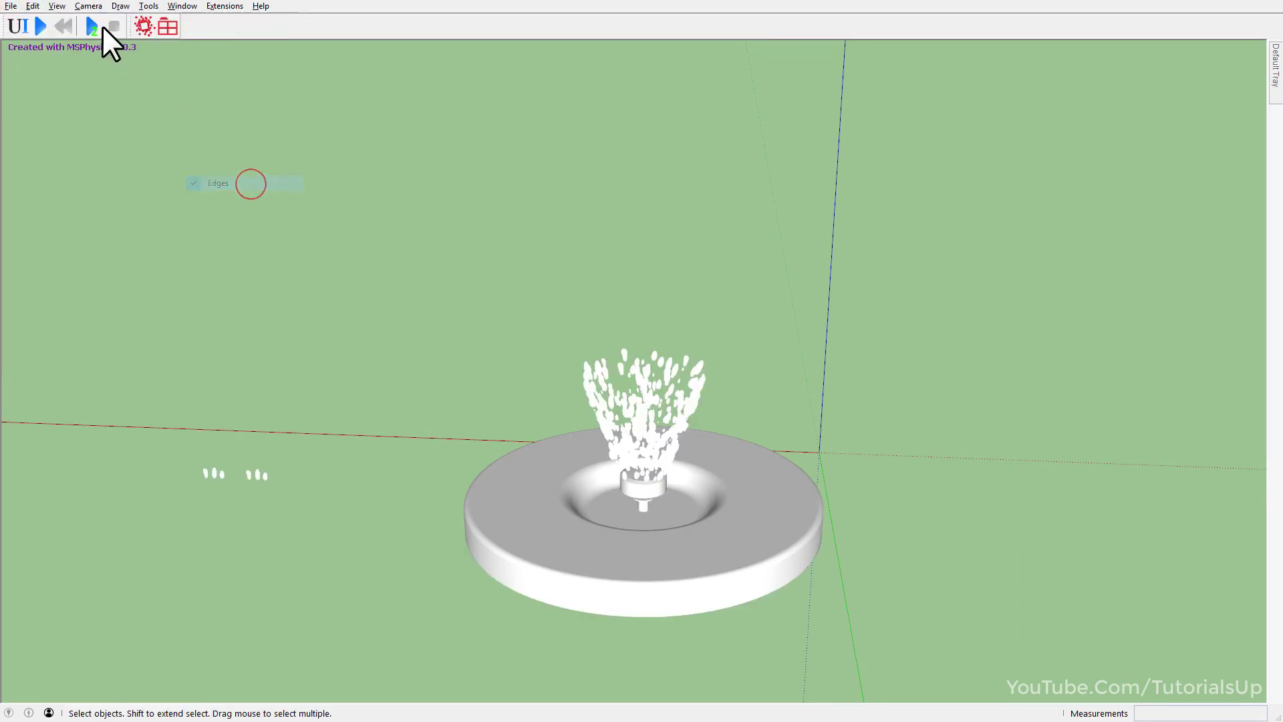
pyautogui.click(51, 7)
pyautogui.click(117, 113)
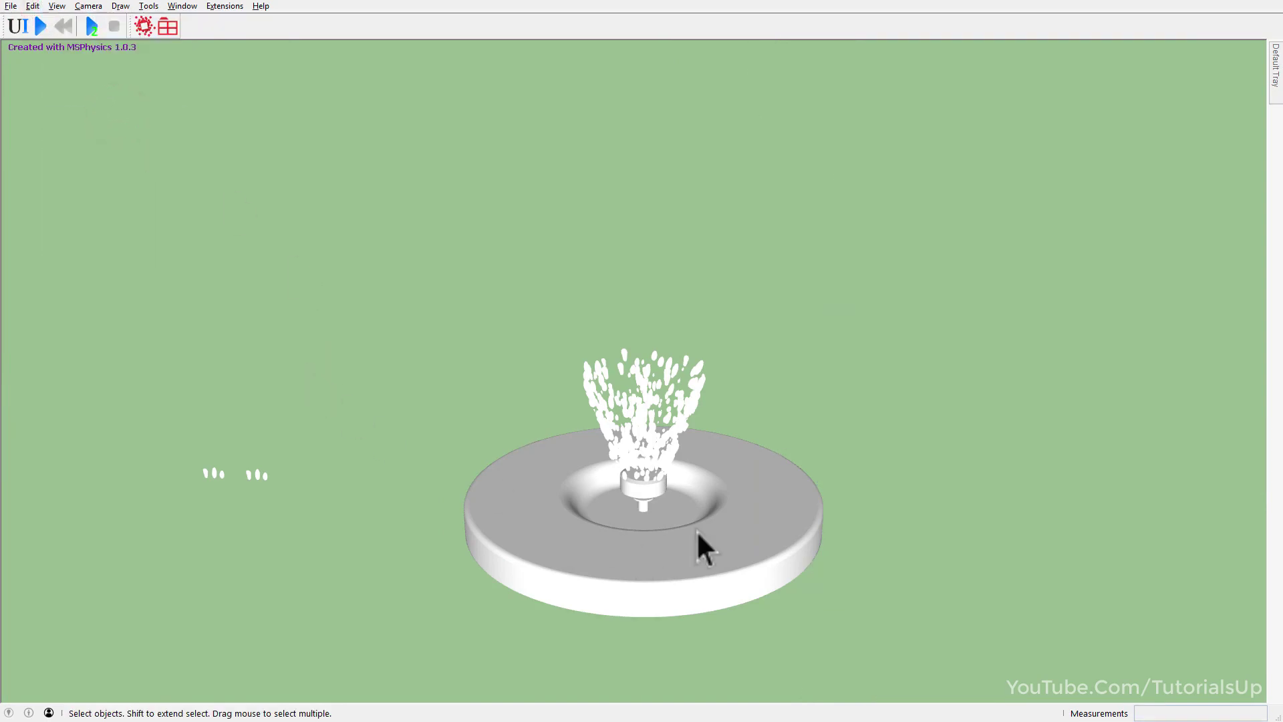
pyautogui.moveTo(860, 521); pyautogui.dragTo(850, 444, button='middle')
pyautogui.moveTo(558, 588)
pyautogui.mouseDown(button='middle')
pyautogui.moveTo(647, 554)
pyautogui.moveTo(611, 583)
pyautogui.mouseUp(button='middle')
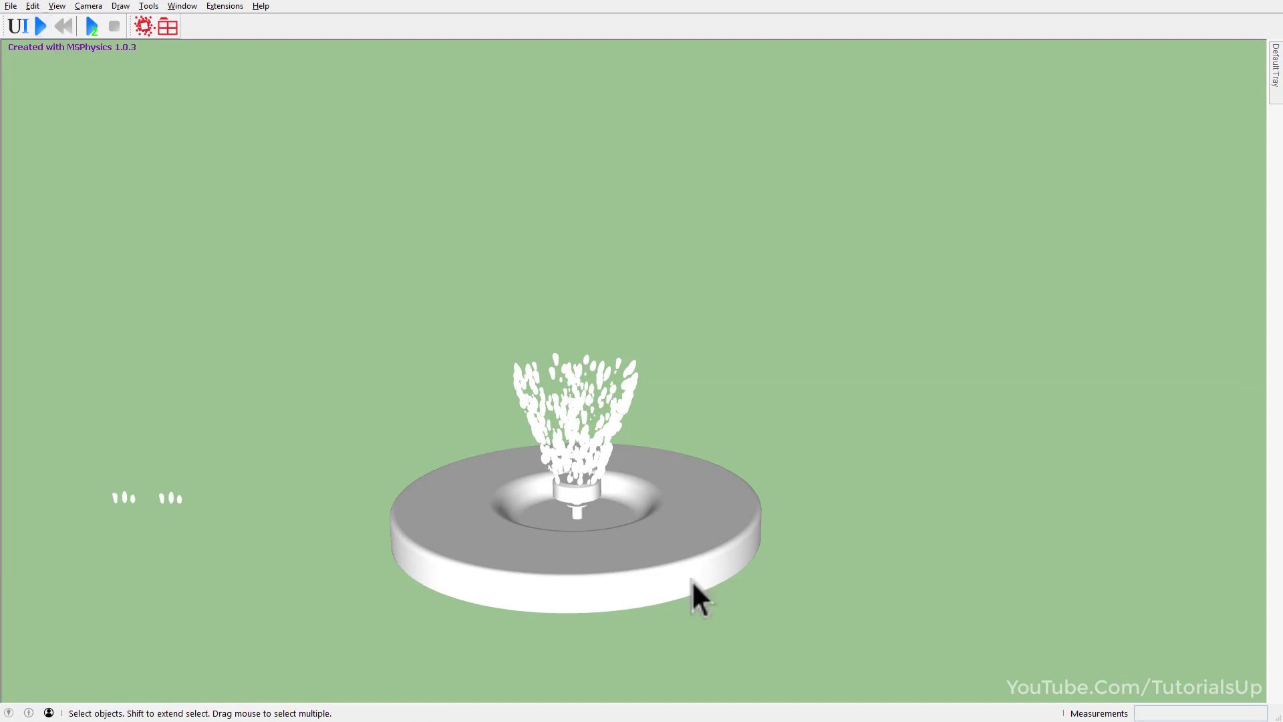
pyautogui.scroll(-2, 691, 580)
# Play the MSPhysics simulation and watch the dense droplet dome and central jet from a low angle.
pyautogui.click(40, 25)
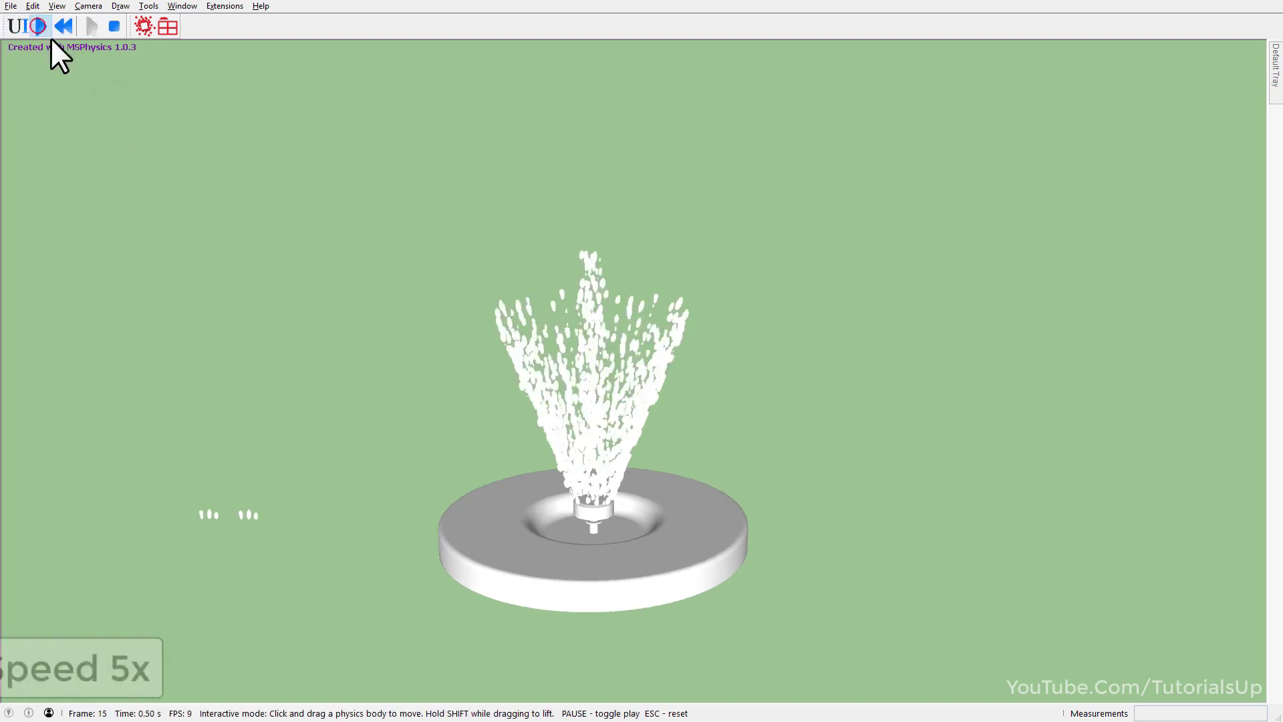
pyautogui.scroll(-1, 712, 605)
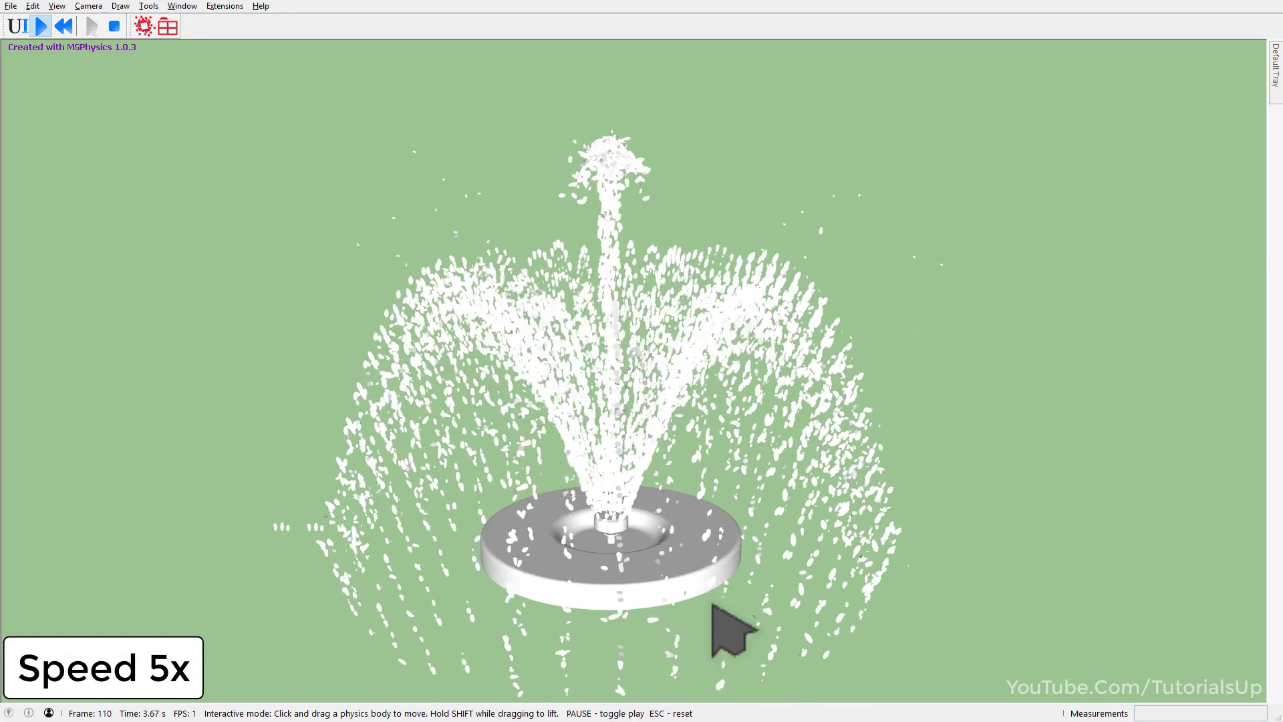
pyautogui.scroll(-2, 717, 463)
pyautogui.moveTo(716, 463); pyautogui.dragTo(702, 387, button='middle')
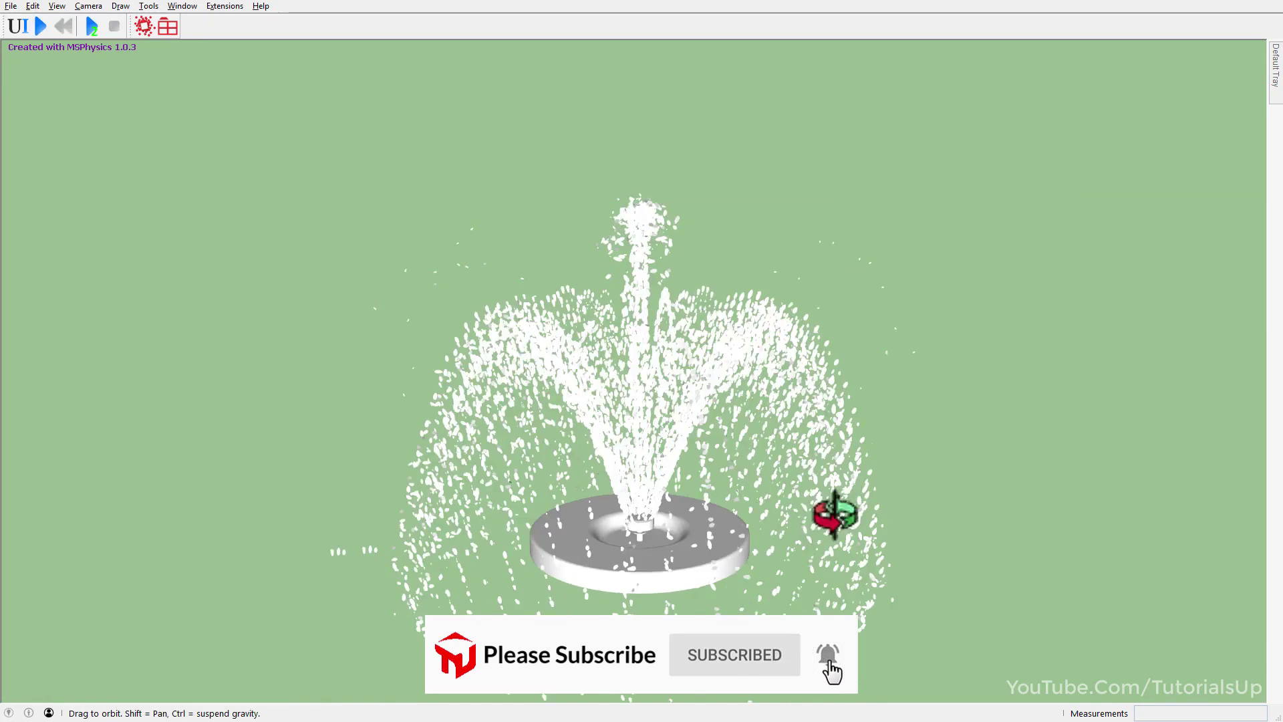
# Select and delete the stray droplets fallen below the dish and to its left.
pyautogui.moveTo(683, 339); pyautogui.dragTo(604, 312, button='middle')
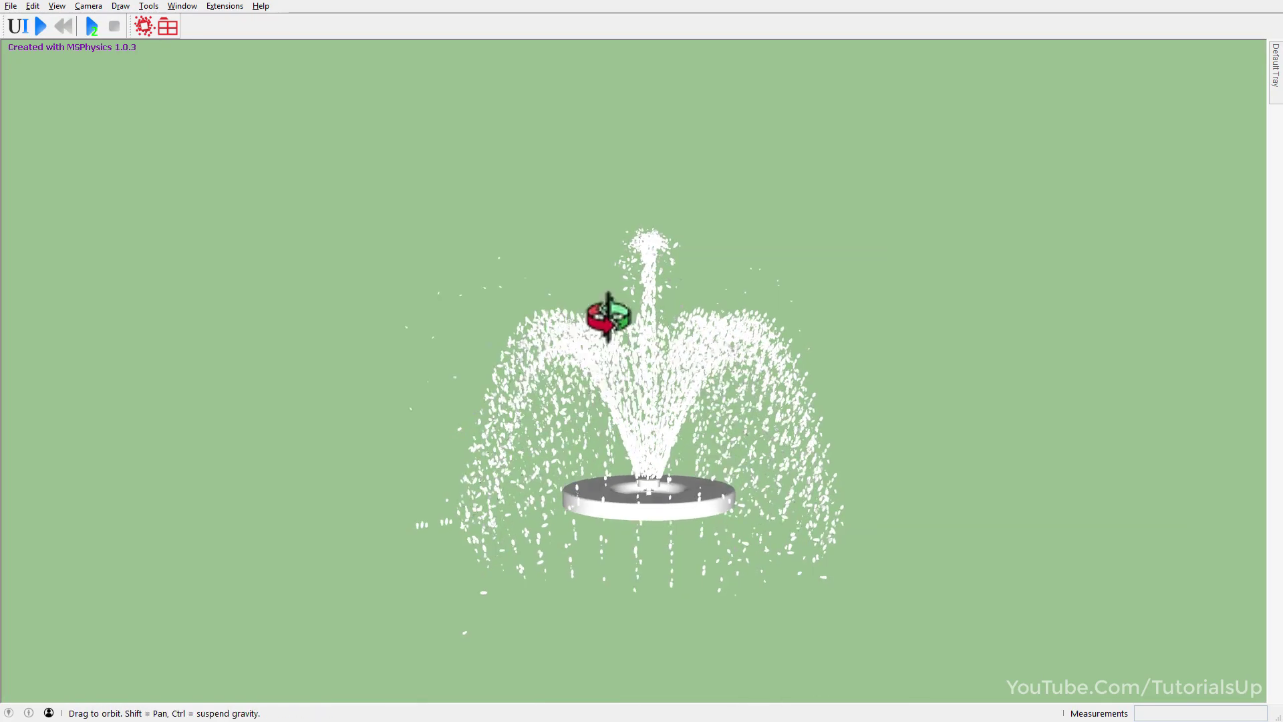
pyautogui.press('e')
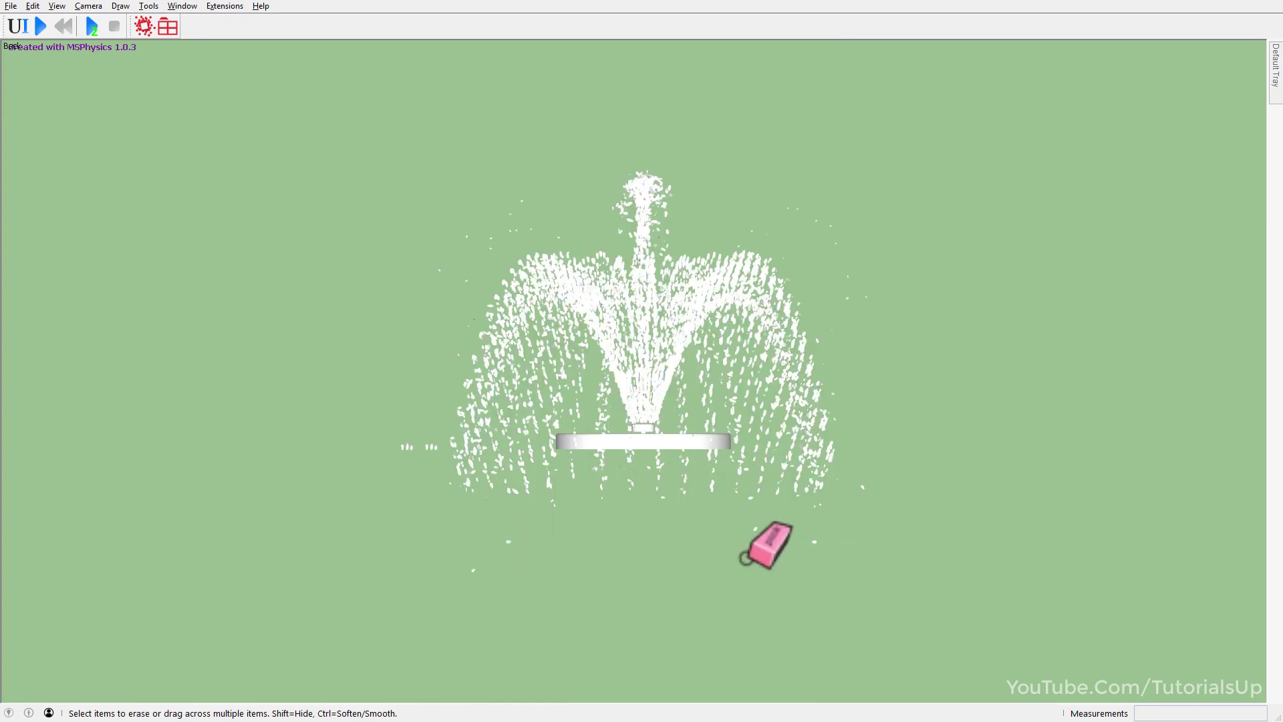
pyautogui.scroll(3, 669, 508)
pyautogui.press('space')
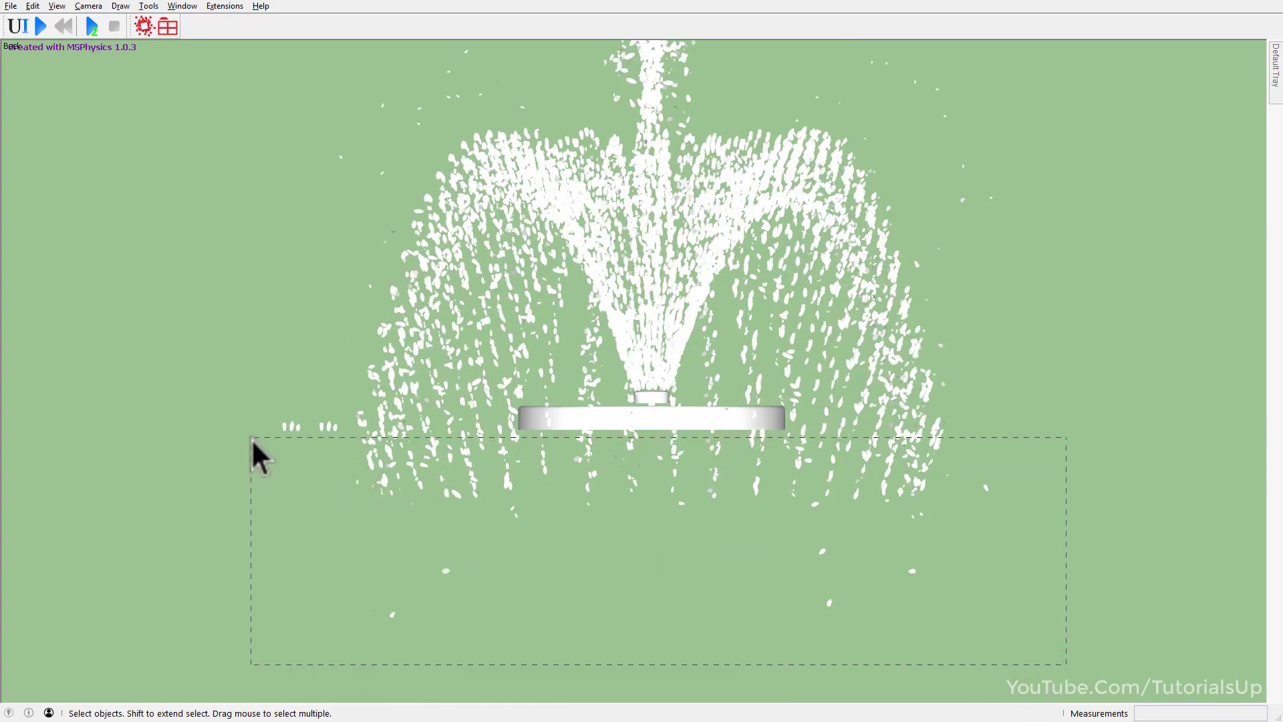
pyautogui.moveTo(251, 439); pyautogui.dragTo(251, 439)
pyautogui.press('Delete')
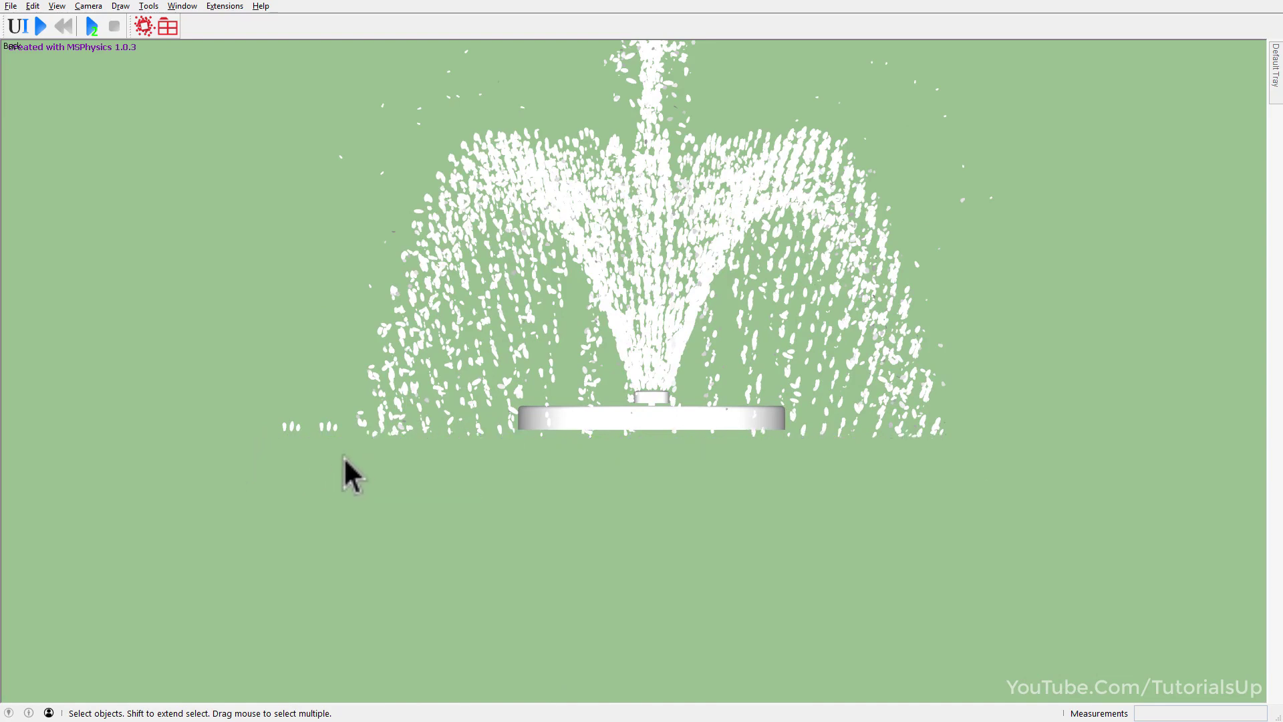
pyautogui.moveTo(344, 456); pyautogui.dragTo(194, 403)
pyautogui.press('Delete')
# Zoom and orbit to inspect the cleaned-up frozen spray from several angles.
pyautogui.scroll(-3, 464, 390)
pyautogui.scroll(4, 448, 268)
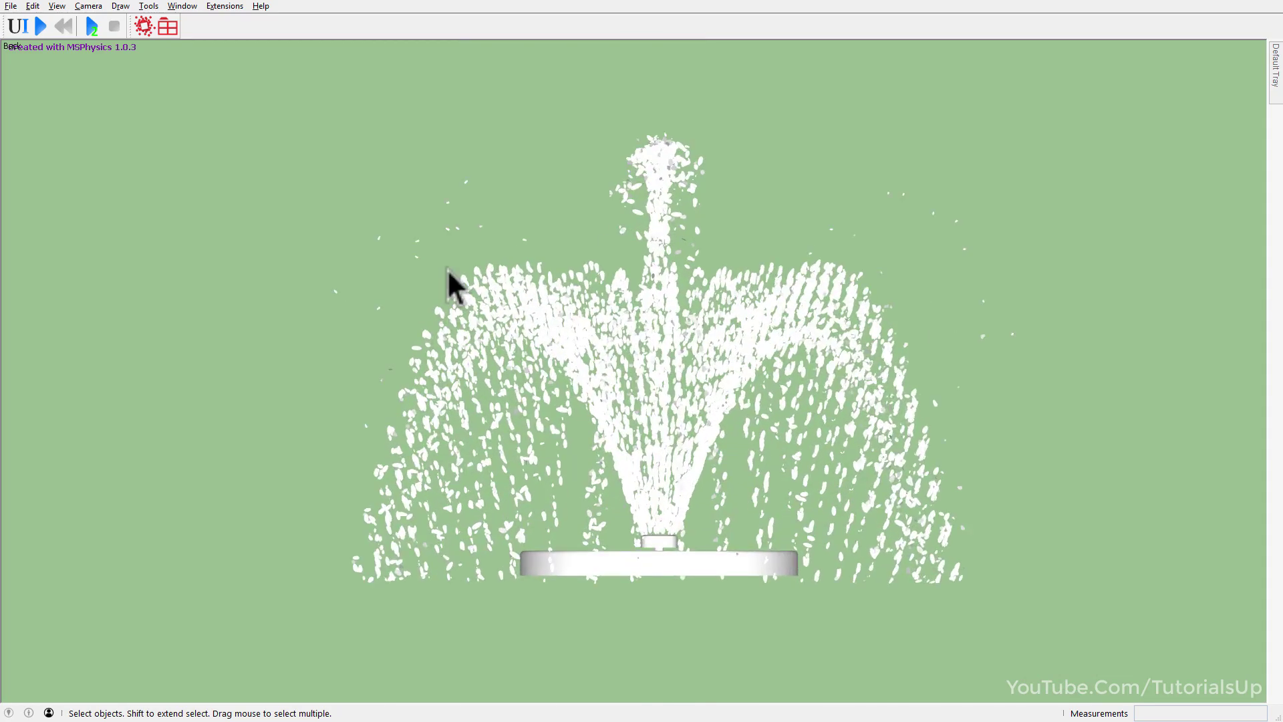
pyautogui.scroll(1, 448, 269)
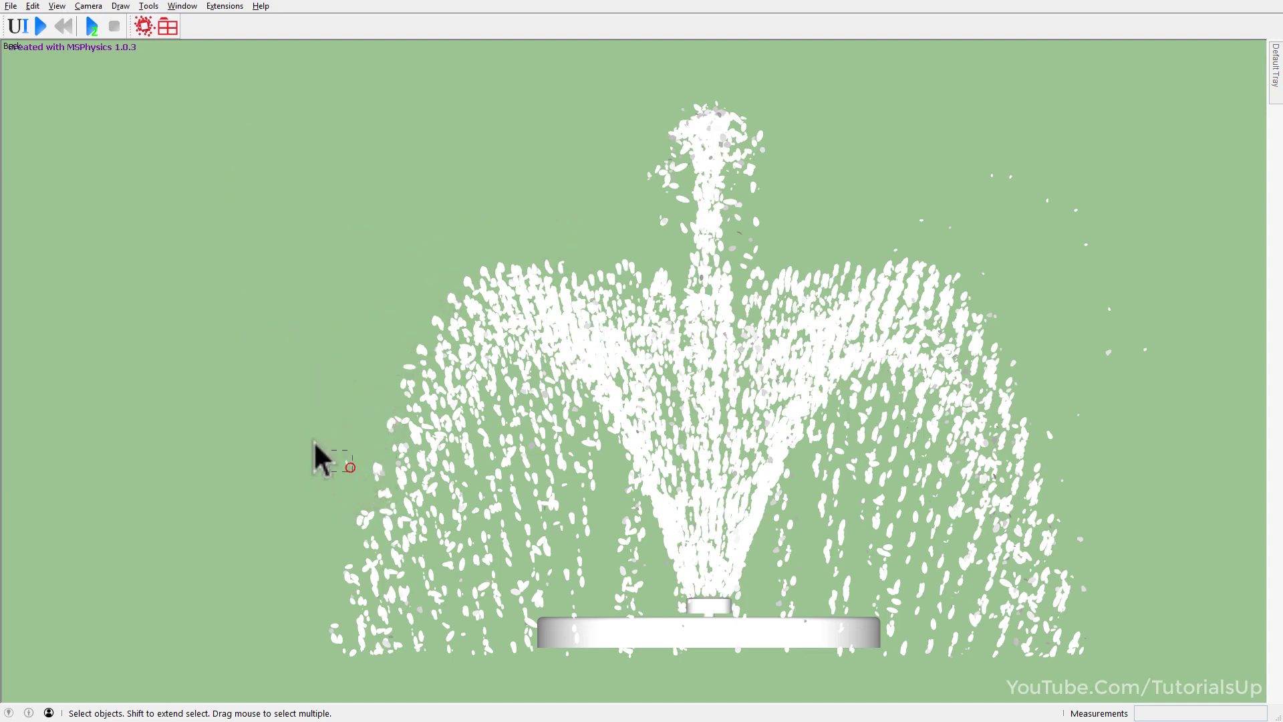
pyautogui.scroll(-1, 167, 439)
pyautogui.scroll(1, 969, 370)
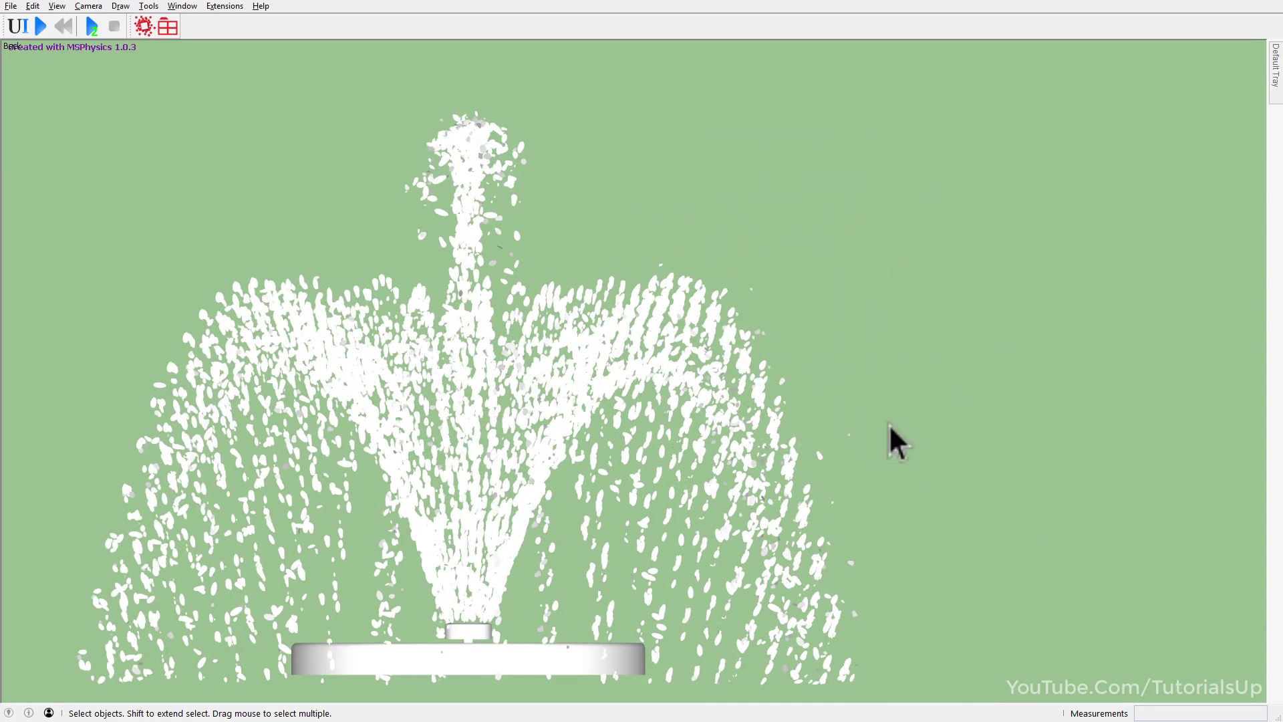
pyautogui.scroll(-1, 688, 286)
pyautogui.moveTo(688, 286)
pyautogui.mouseDown(button='middle')
pyautogui.moveTo(510, 450)
pyautogui.moveTo(424, 493)
pyautogui.mouseUp(button='middle')
pyautogui.scroll(-1, 616, 408)
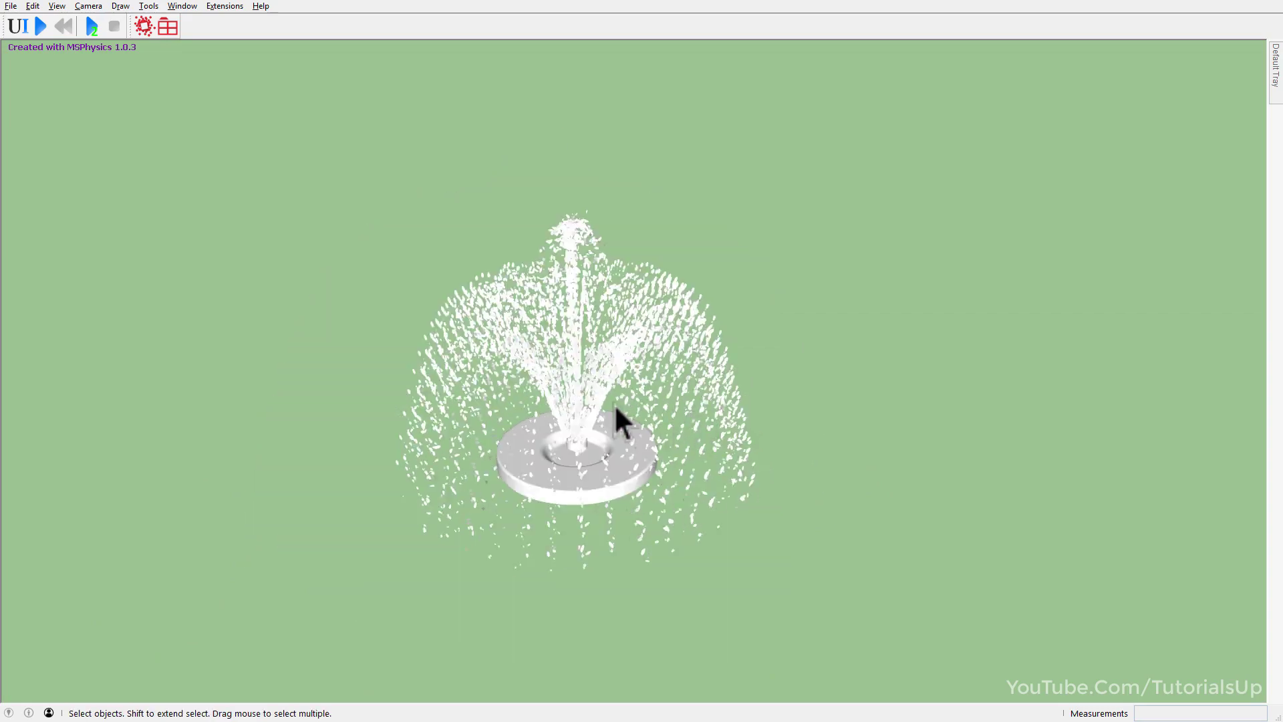
pyautogui.moveTo(581, 355); pyautogui.dragTo(596, 338, button='middle')
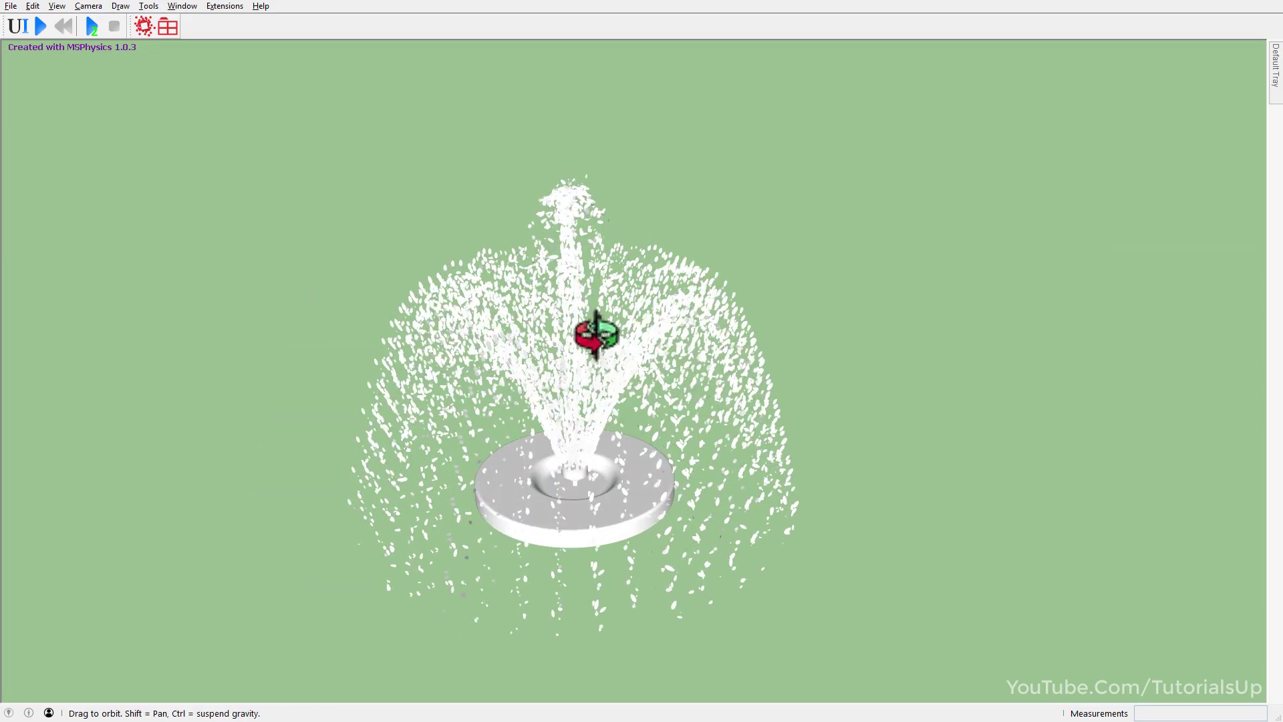
pyautogui.moveTo(384, 414)
pyautogui.mouseDown(button='middle')
pyautogui.moveTo(769, 260)
pyautogui.moveTo(648, 375)
pyautogui.moveTo(404, 410)
pyautogui.mouseUp(button='middle')
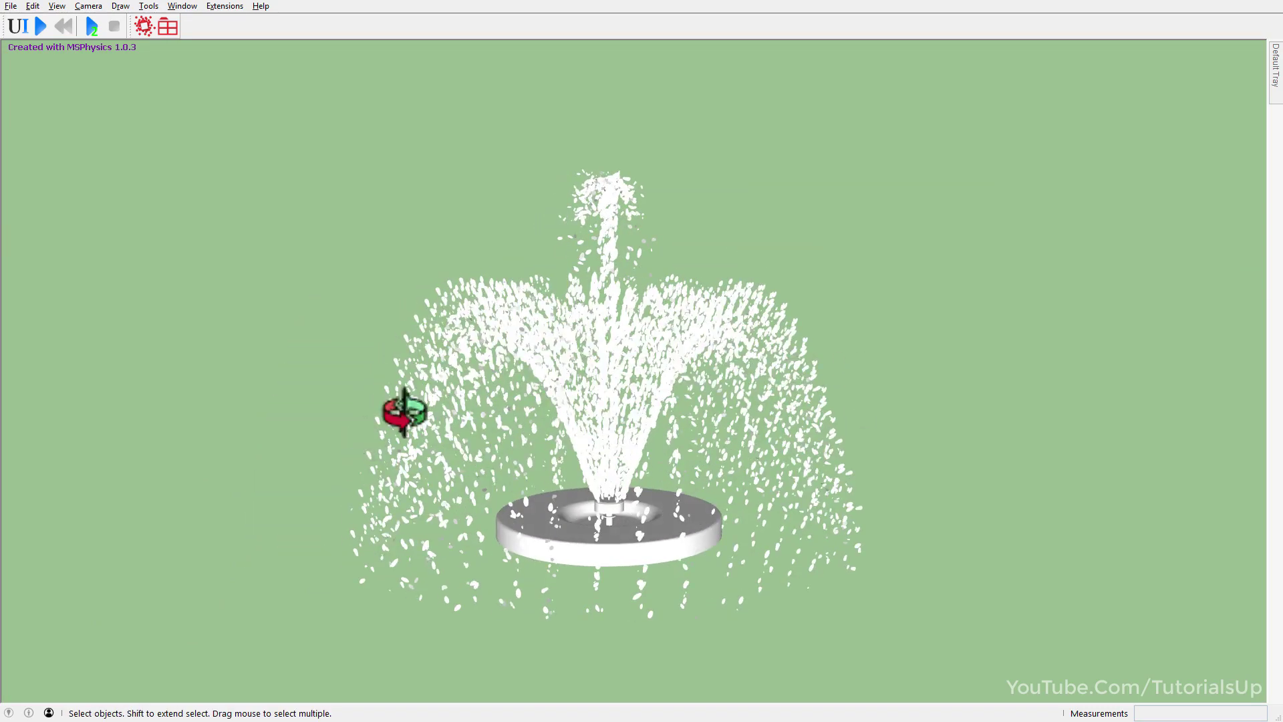
pyautogui.moveTo(339, 323); pyautogui.dragTo(348, 314, button='middle')
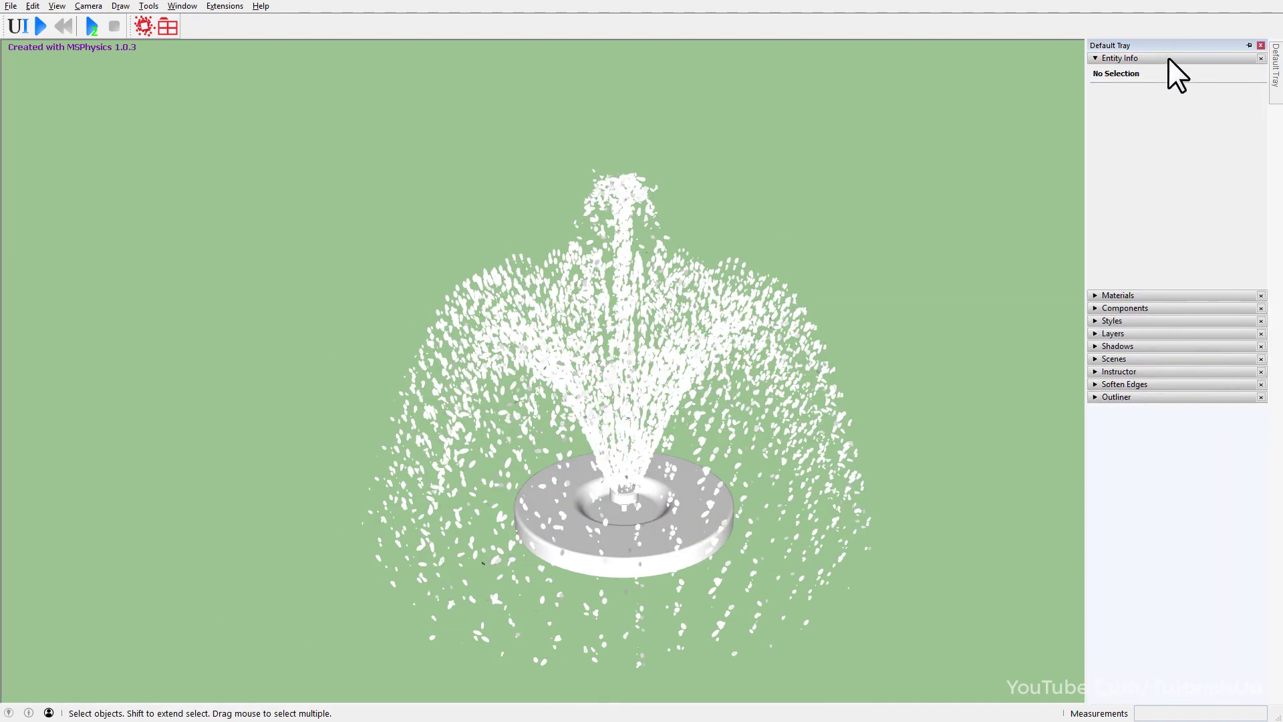
# Turn shadows on in the Shadows panel, orbit to inspect the ground shadow, then switch them off.
pyautogui.click(1168, 58)
pyautogui.click(1116, 125)
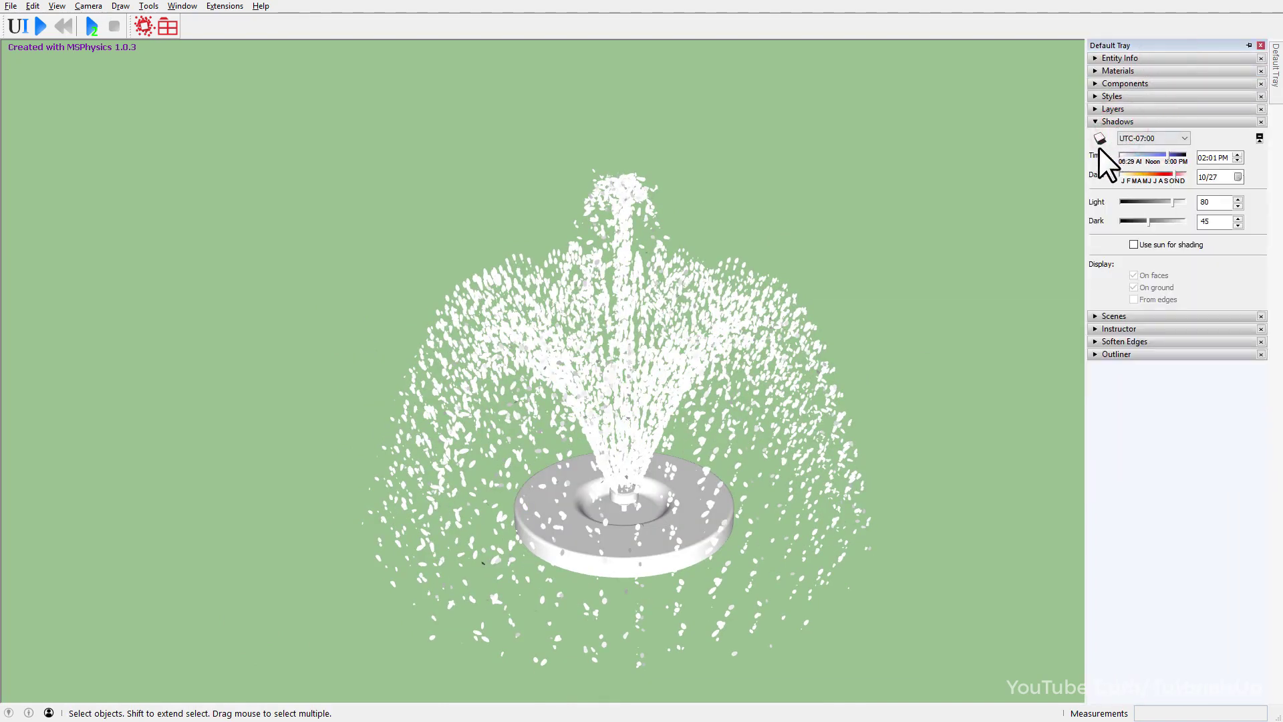
pyautogui.click(1099, 141)
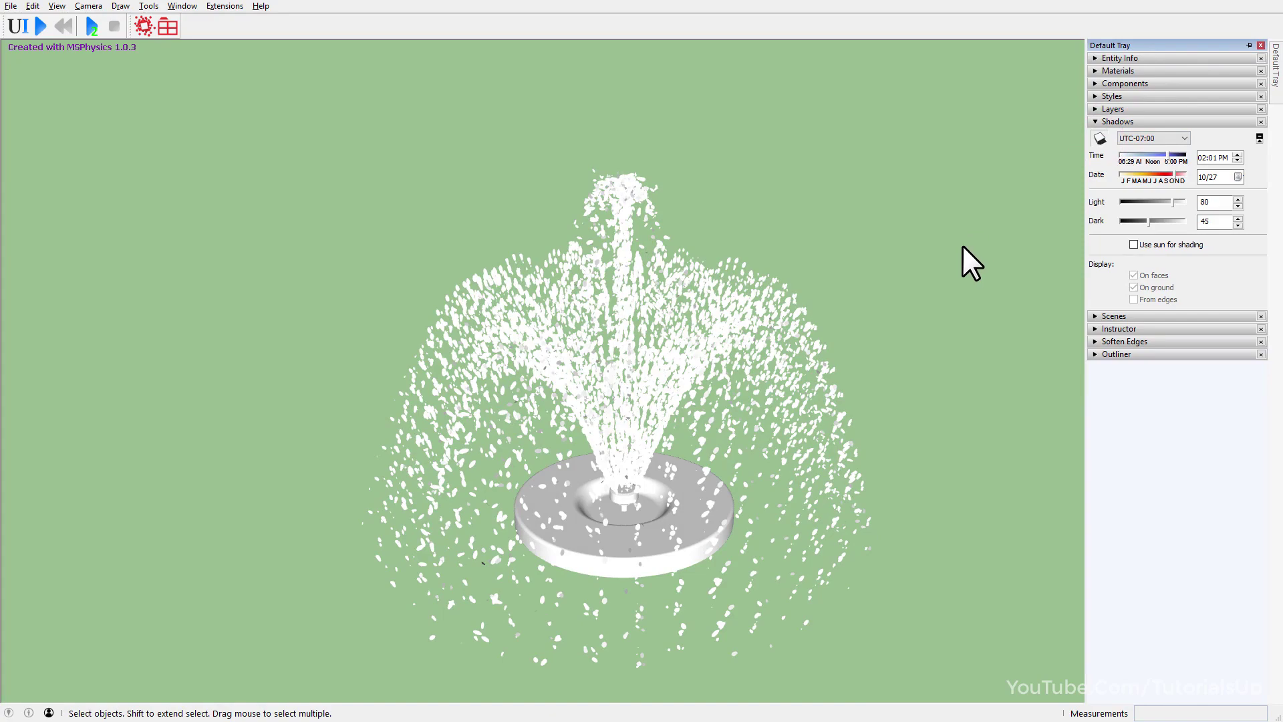
pyautogui.moveTo(832, 411)
pyautogui.mouseDown(button='middle')
pyautogui.moveTo(584, 426)
pyautogui.moveTo(751, 439)
pyautogui.moveTo(223, 421)
pyautogui.mouseUp(button='middle')
pyautogui.moveTo(715, 507)
pyautogui.mouseDown(button='middle')
pyautogui.moveTo(561, 519)
pyautogui.moveTo(327, 487)
pyautogui.moveTo(867, 568)
pyautogui.moveTo(839, 508)
pyautogui.mouseUp(button='middle')
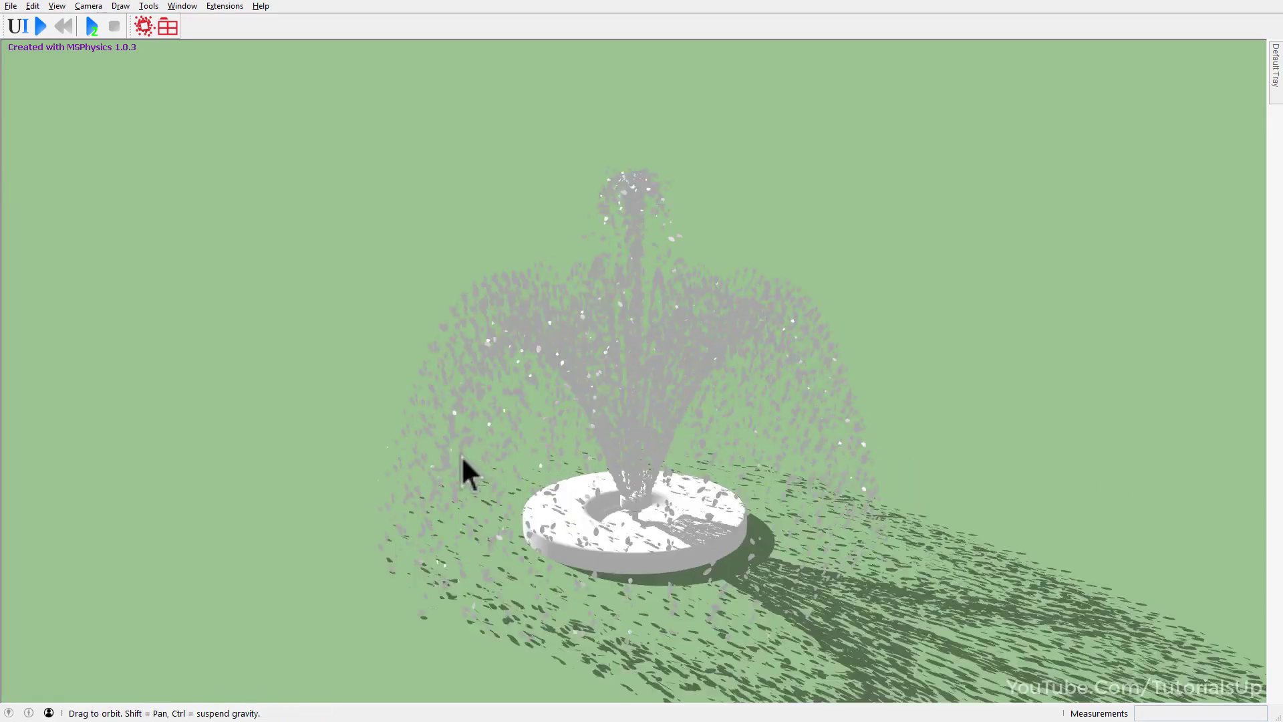
pyautogui.moveTo(467, 507)
pyautogui.mouseDown(button='middle')
pyautogui.moveTo(599, 493)
pyautogui.moveTo(455, 589)
pyautogui.moveTo(868, 538)
pyautogui.mouseUp(button='middle')
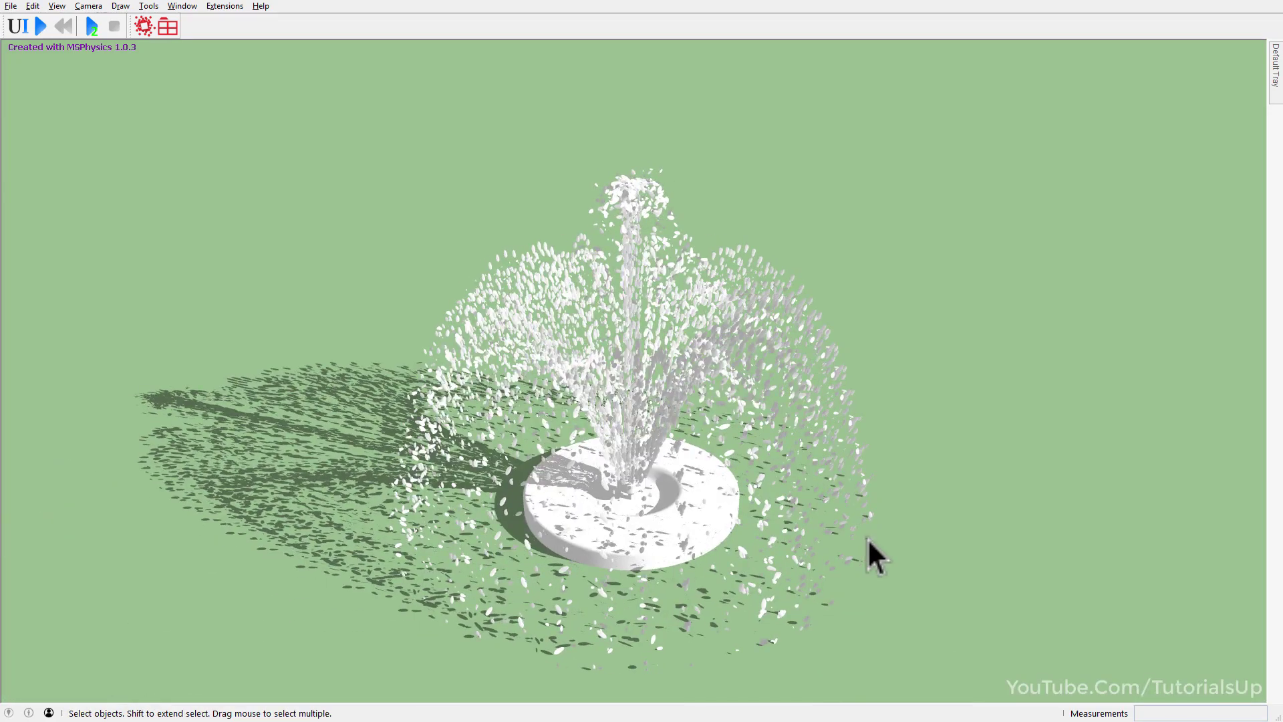
pyautogui.click(1276, 65)
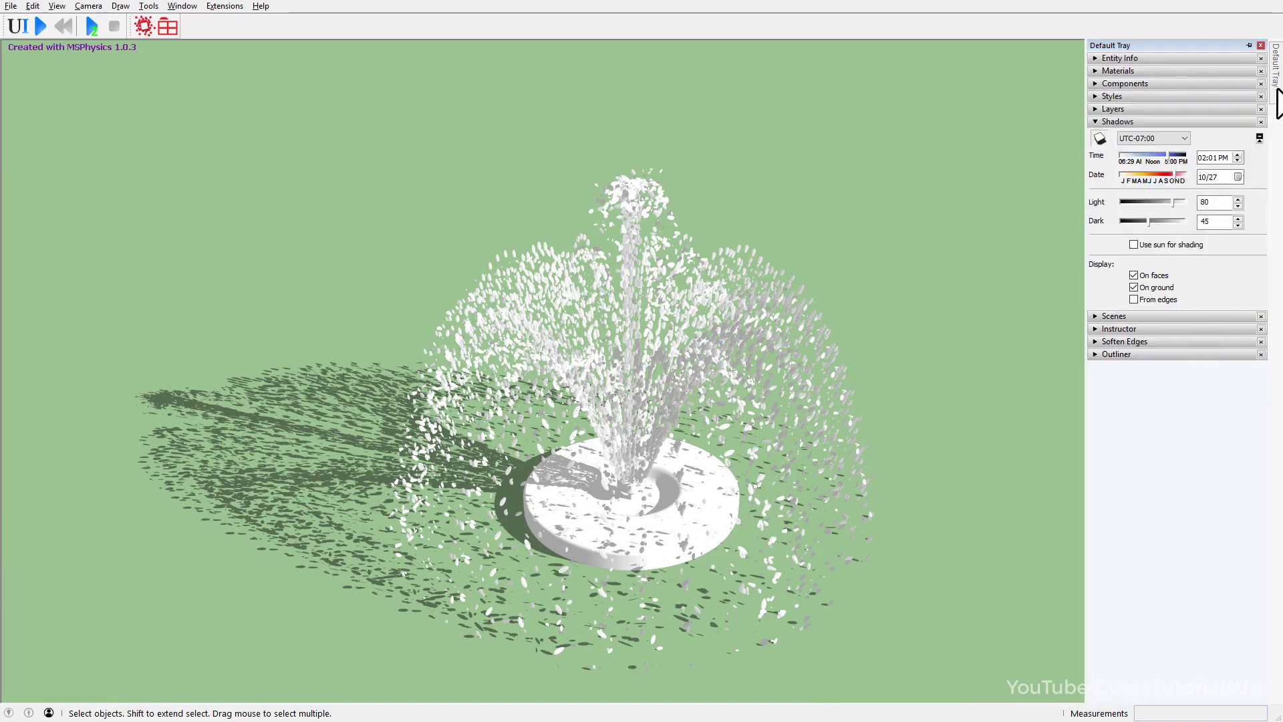
pyautogui.click(1099, 139)
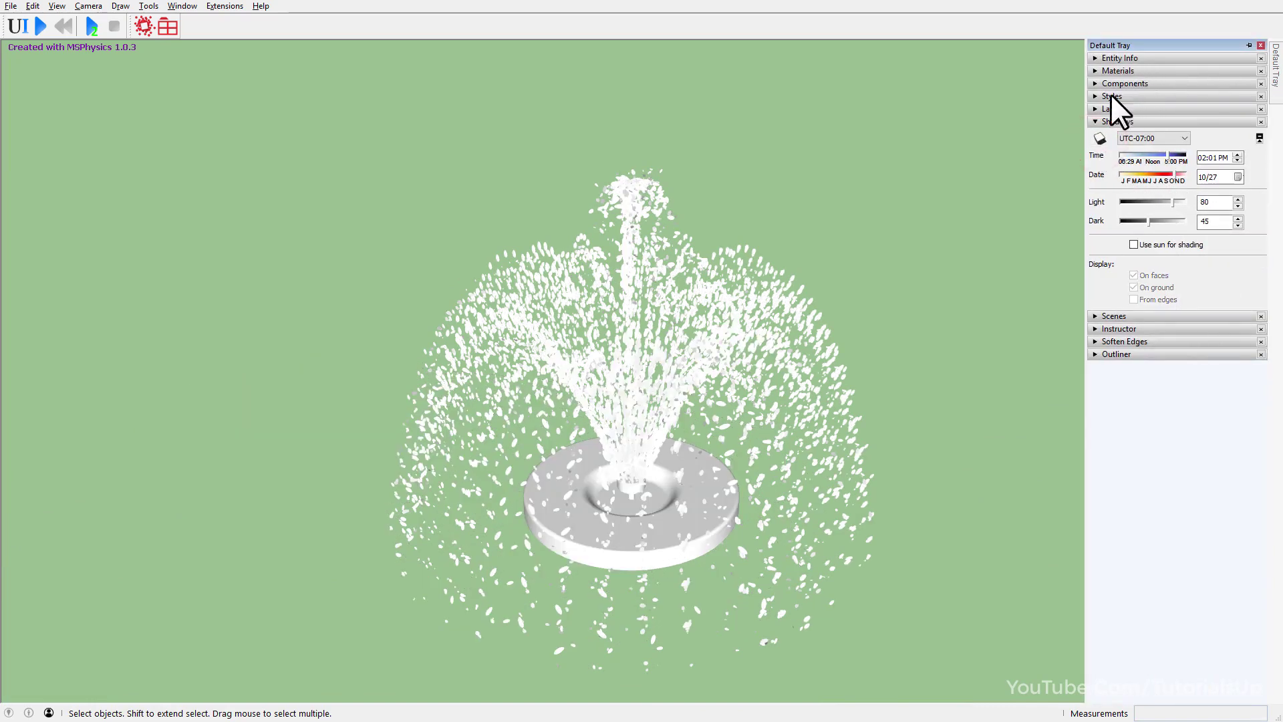